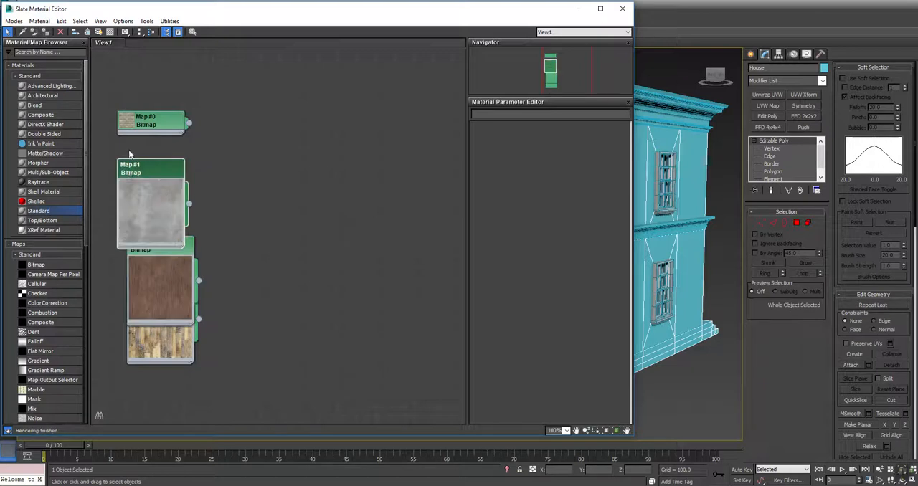
Arrange the four bitmap nodes in one non-overlapping column, with a large preview on the brick map.
{"action": "double_click", "coordinate": [131, 124]}
{"action": "left_click_drag", "start_coordinate": [171, 124], "coordinate": [172, 70]}
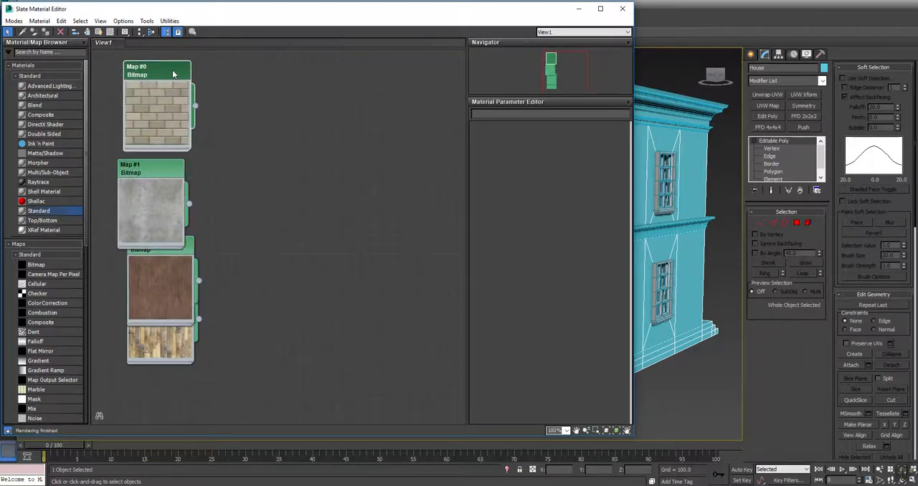
{"action": "left_click_drag", "start_coordinate": [147, 172], "coordinate": [162, 175]}
{"action": "left_click_drag", "start_coordinate": [165, 250], "coordinate": [167, 265]}
{"action": "left_click", "coordinate": [166, 345]}
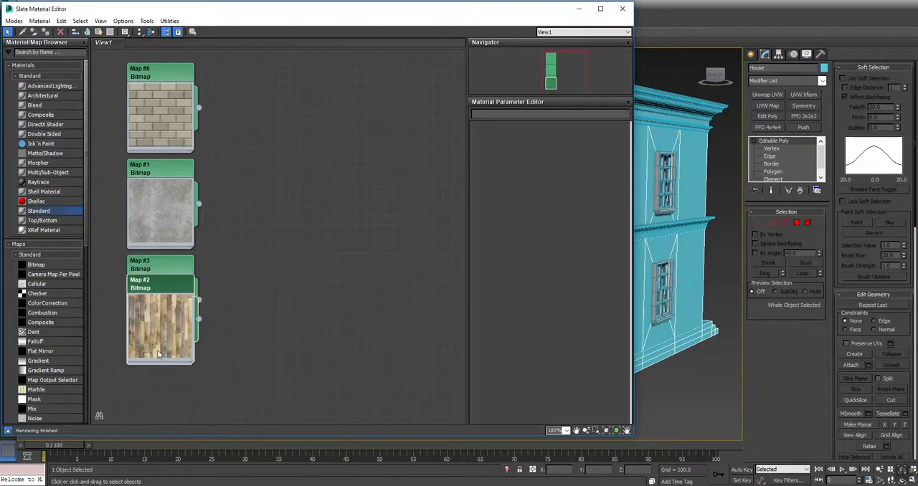
{"action": "left_click_drag", "start_coordinate": [173, 281], "coordinate": [175, 366]}
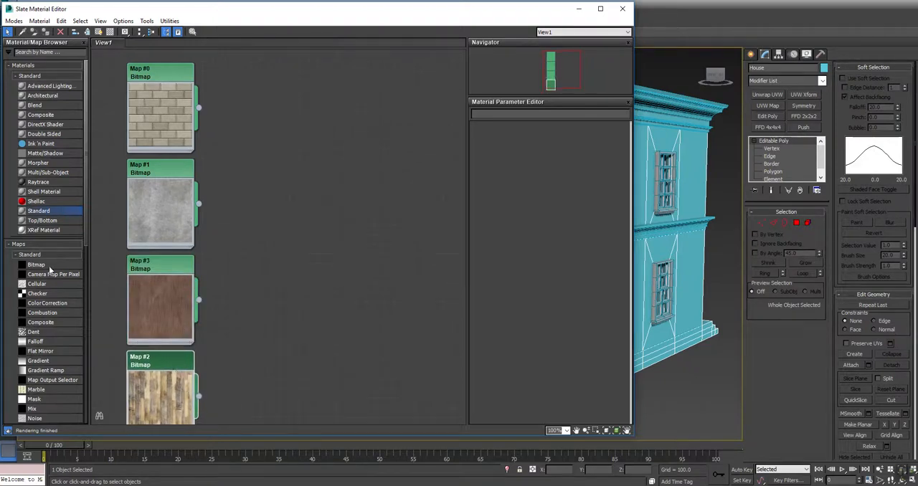
Create a Standard material named Brick with the brick bitmap Map #0 connected to its Diffuse Color.
{"action": "left_click_drag", "start_coordinate": [40, 213], "coordinate": [294, 98]}
{"action": "left_click_drag", "start_coordinate": [261, 125], "coordinate": [205, 107]}
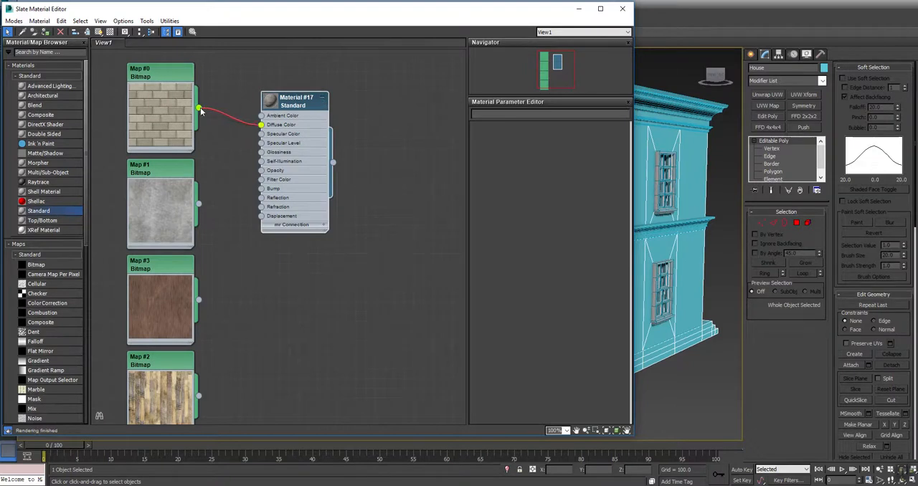
{"action": "double_click", "coordinate": [270, 100]}
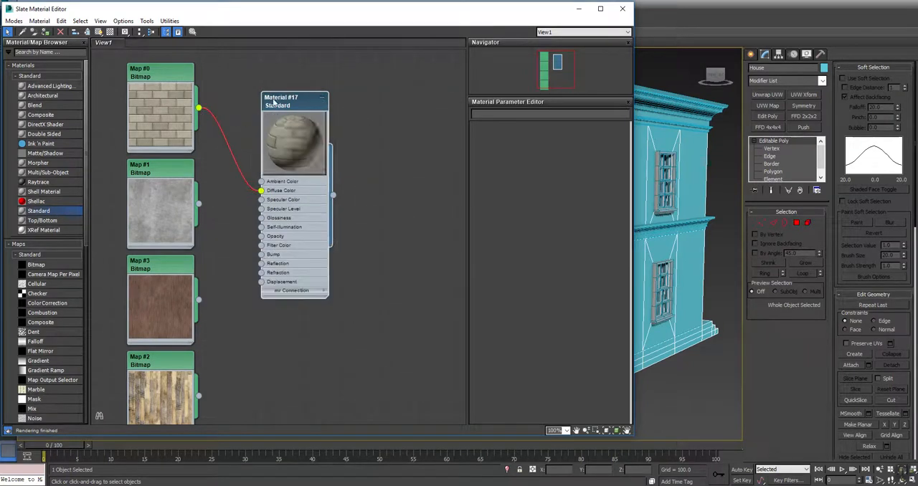
{"action": "left_click_drag", "start_coordinate": [299, 96], "coordinate": [290, 67]}
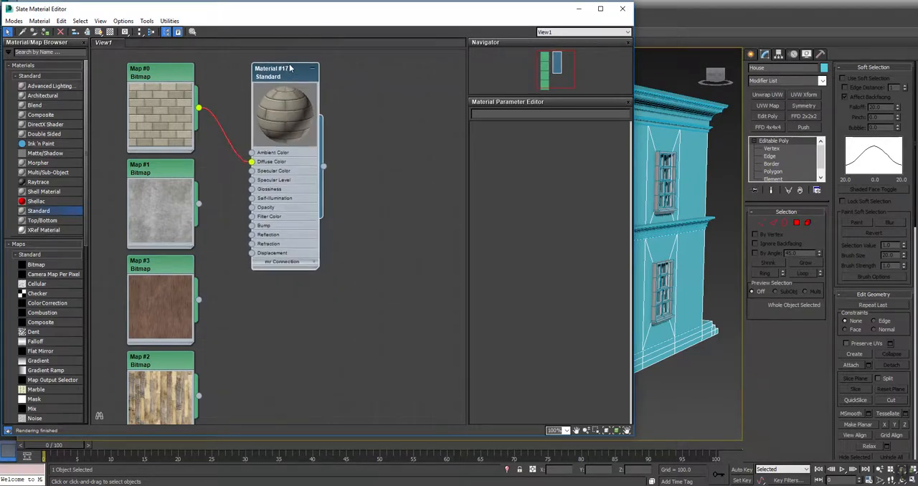
{"action": "double_click", "coordinate": [276, 81]}
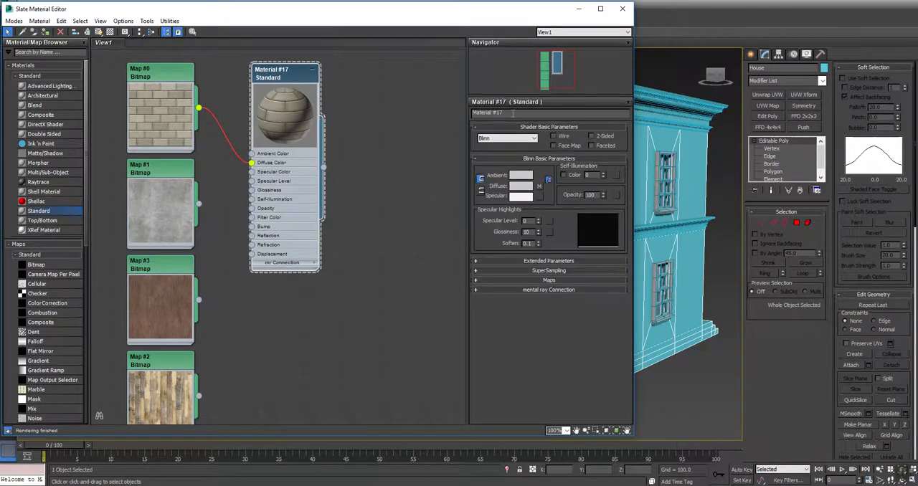
{"action": "type", "text": "Brick"}
Create a Standard material named Cement with the grey bitmap Map #1 connected to its Diffuse Color.
{"action": "left_click_drag", "start_coordinate": [38, 212], "coordinate": [199, 205]}
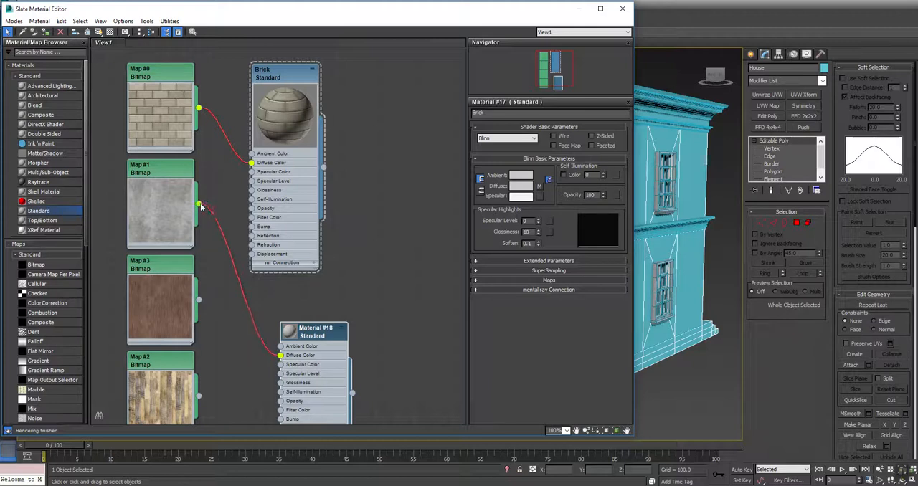
{"action": "left_click", "coordinate": [320, 330]}
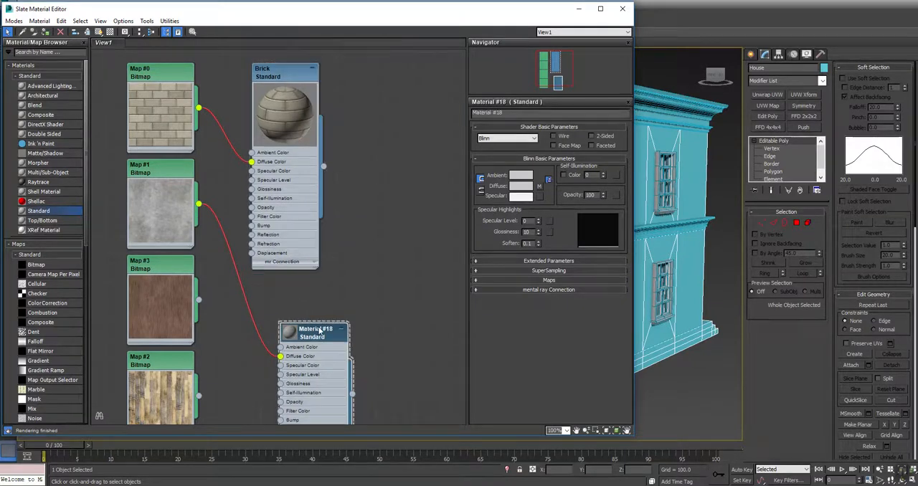
{"action": "left_click", "coordinate": [518, 112]}
{"action": "type", "text": "Cemen"}
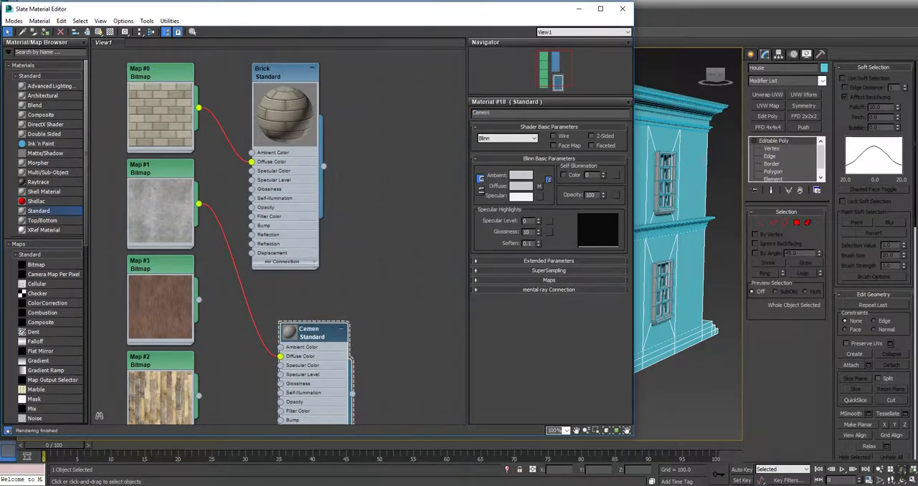
{"action": "type", "text": "t"}
{"action": "key", "text": "Return"}
Collapse the Cement and Brick nodes to their large previews and place Cement below Brick.
{"action": "double_click", "coordinate": [288, 333]}
{"action": "left_click", "coordinate": [342, 330]}
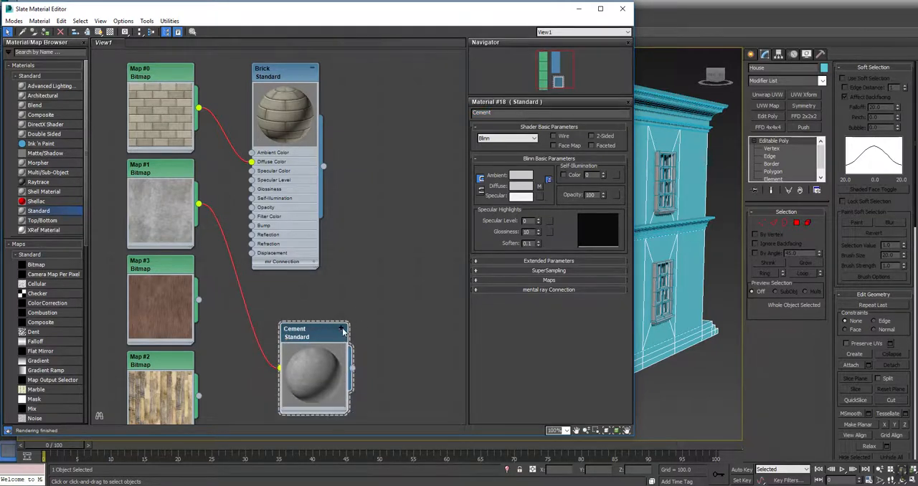
{"action": "left_click", "coordinate": [312, 70]}
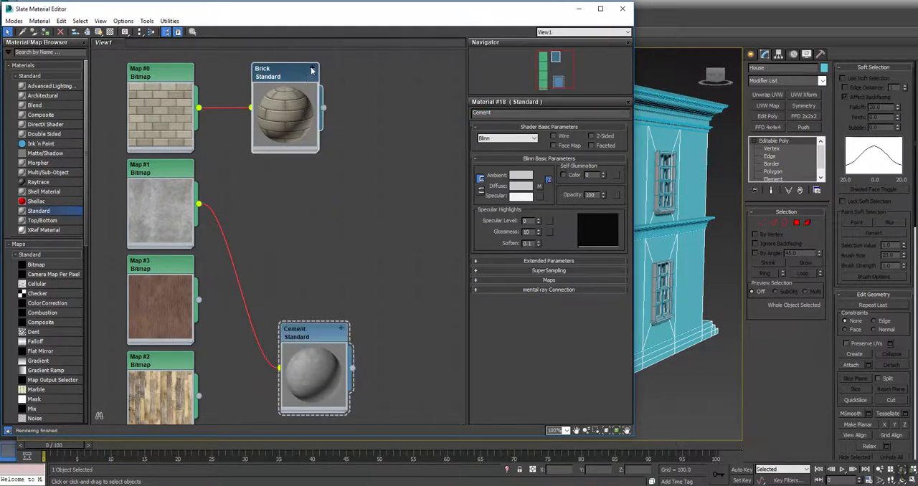
{"action": "left_click_drag", "start_coordinate": [316, 335], "coordinate": [288, 181]}
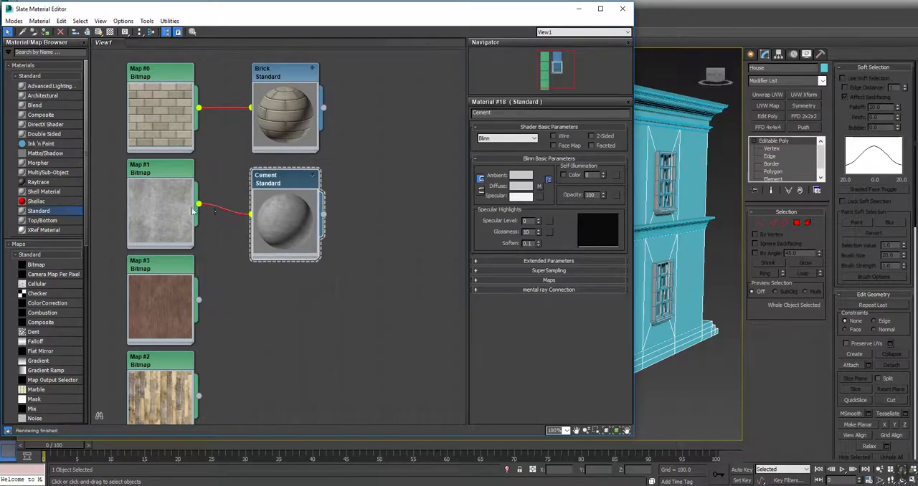
Add a third Standard material with collapsed slots and connect the reddish wood bitmap Map #3 as its diffuse map.
{"action": "left_click_drag", "start_coordinate": [38, 209], "coordinate": [314, 309]}
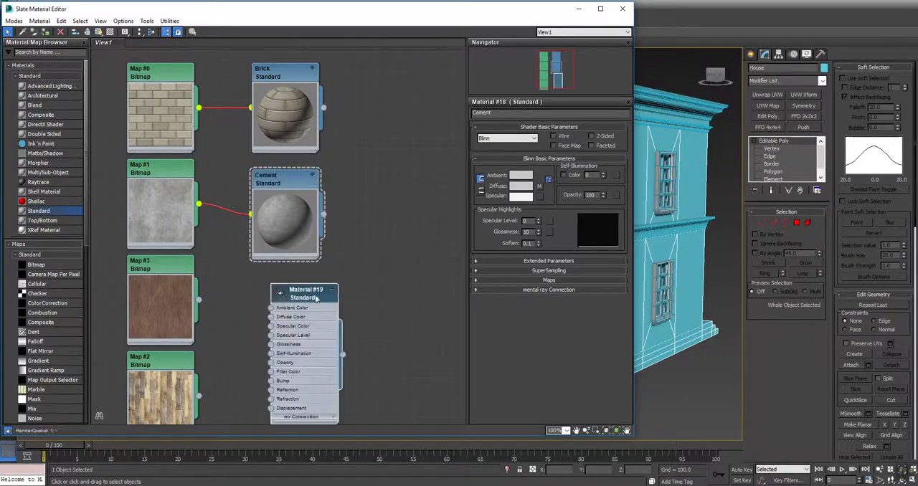
{"action": "left_click", "coordinate": [332, 291]}
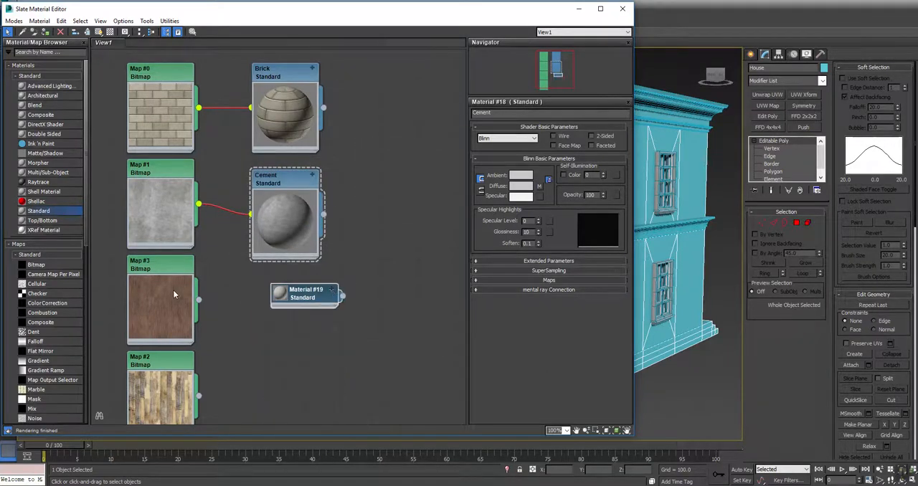
{"action": "left_click_drag", "start_coordinate": [273, 302], "coordinate": [271, 323]}
Name the third material Tiling Wood and place its node with a large preview below Cement.
{"action": "double_click", "coordinate": [302, 295]}
{"action": "left_click", "coordinate": [510, 113]}
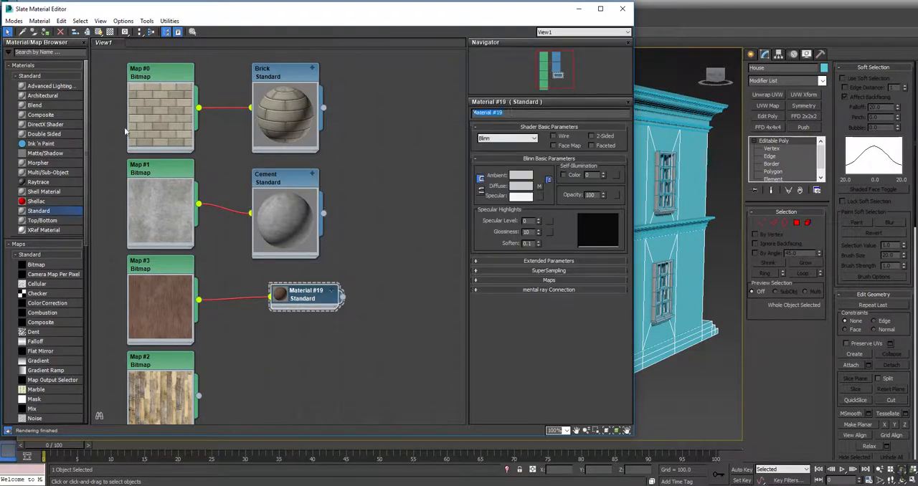
{"action": "type", "text": "Tiling Wood"}
{"action": "key", "text": "Return"}
{"action": "double_click", "coordinate": [286, 294]}
{"action": "left_click_drag", "start_coordinate": [302, 298], "coordinate": [282, 277]}
Add a fourth Standard material with a large preview and connect the plank bitmap Map #2 to its Diffuse Color.
{"action": "left_click_drag", "start_coordinate": [44, 213], "coordinate": [276, 382]}
{"action": "middle_click_drag", "start_coordinate": [294, 384], "coordinate": [315, 169]}
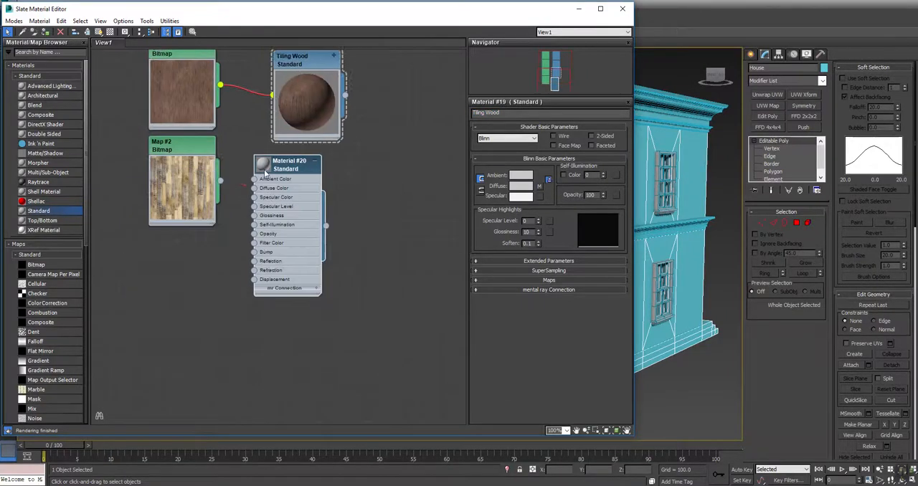
{"action": "double_click", "coordinate": [264, 169]}
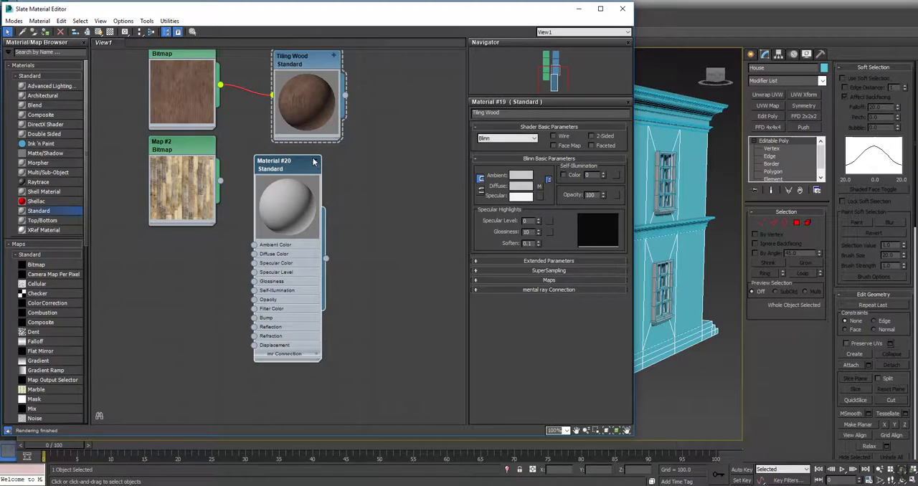
{"action": "left_click_drag", "start_coordinate": [220, 180], "coordinate": [255, 255]}
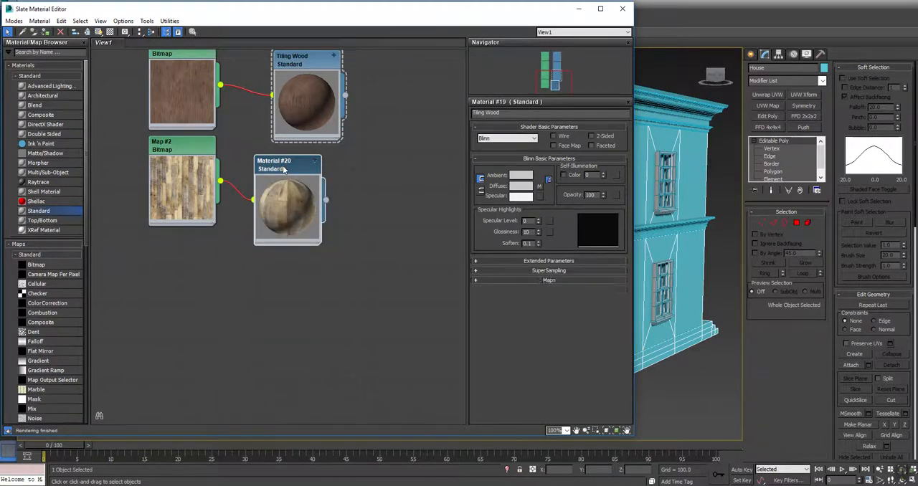
Name the material using the plank bitmap Wood Floor.
{"action": "double_click", "coordinate": [284, 168]}
{"action": "left_click", "coordinate": [531, 115]}
{"action": "type", "text": "Wood"}
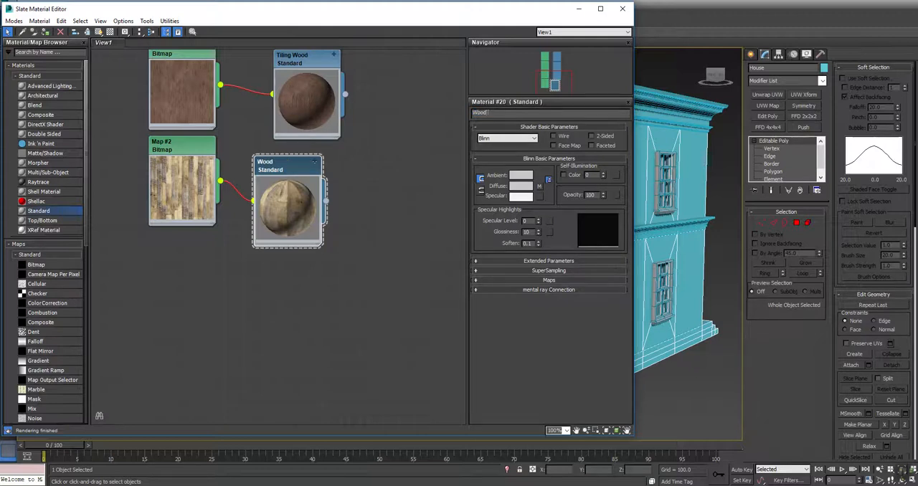
{"action": "type", "text": " Floor"}
{"action": "key", "text": "Return"}
Add a Multi/Sub-Object material beside the four materials and set its number of sub-materials to 4.
{"action": "middle_click_drag", "start_coordinate": [393, 112], "coordinate": [348, 300]}
{"action": "scroll", "coordinate": [348, 300], "scroll_direction": "down", "scroll_amount": 1}
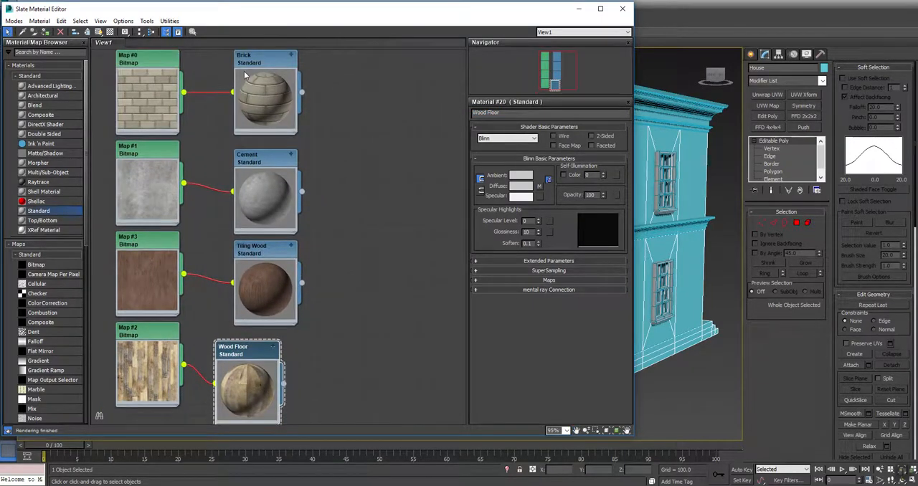
{"action": "left_click_drag", "start_coordinate": [41, 173], "coordinate": [395, 123]}
{"action": "double_click", "coordinate": [393, 123]}
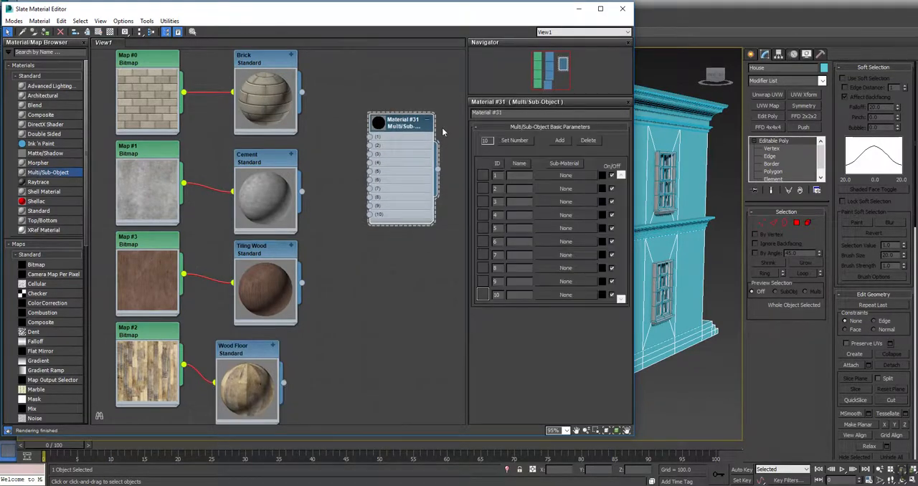
{"action": "left_click", "coordinate": [513, 141]}
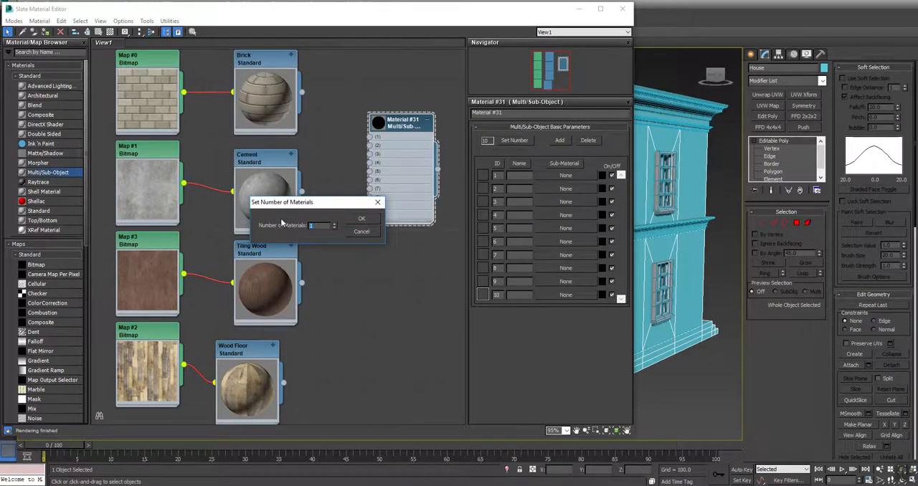
{"action": "left_click", "coordinate": [362, 219]}
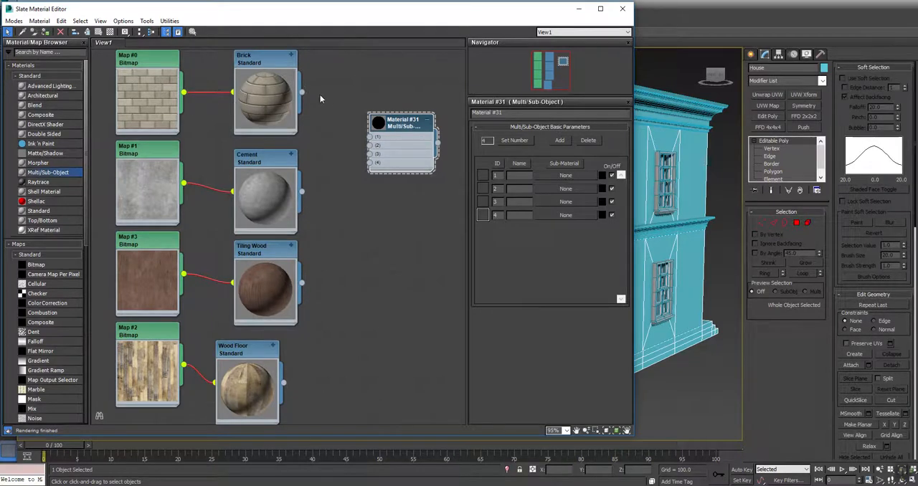
Connect Brick, Cement, Tiling Wood and Wood Floor to slots 1 to 4 of the Multi/Sub-Object material, with its preview enlarged.
{"action": "left_click_drag", "start_coordinate": [302, 93], "coordinate": [374, 136]}
{"action": "double_click", "coordinate": [379, 123]}
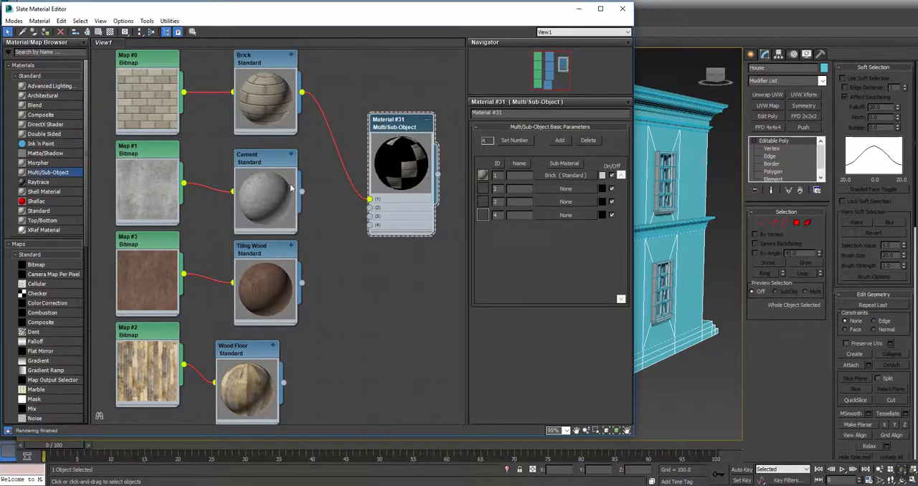
{"action": "left_click_drag", "start_coordinate": [302, 192], "coordinate": [370, 208]}
{"action": "left_click_drag", "start_coordinate": [302, 285], "coordinate": [370, 216]}
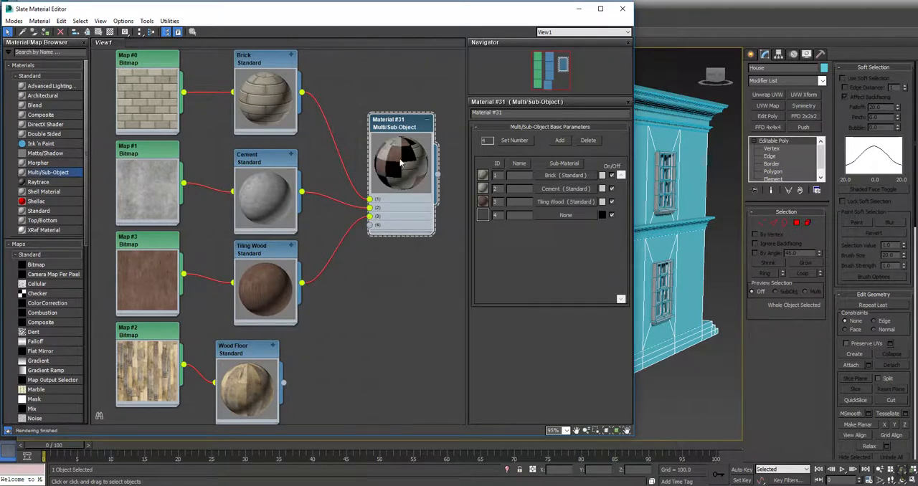
{"action": "left_click_drag", "start_coordinate": [284, 383], "coordinate": [371, 225]}
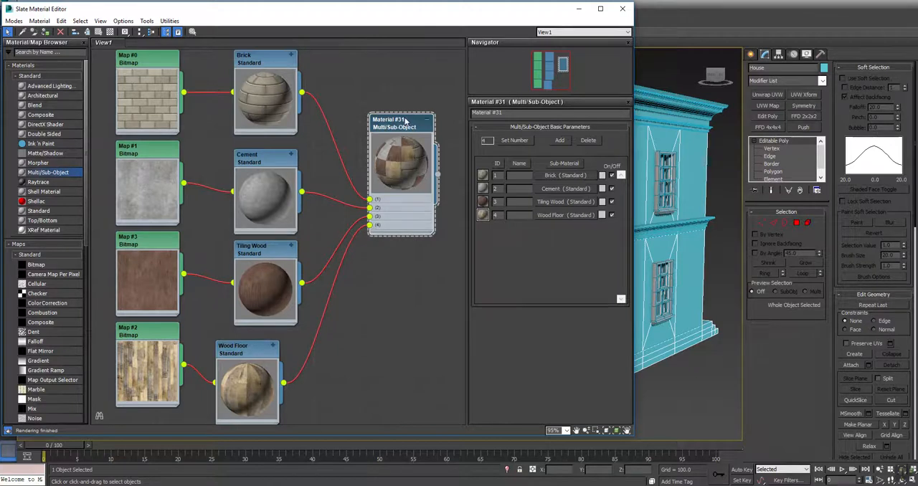
Lay out the Multi/Sub-Object material's child nodes automatically into aligned columns.
{"action": "right_click", "coordinate": [404, 119]}
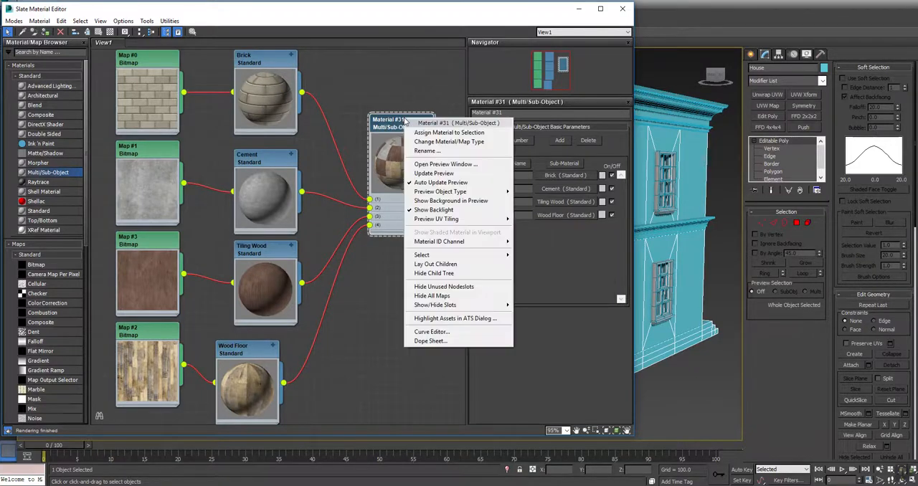
{"action": "left_click", "coordinate": [419, 266]}
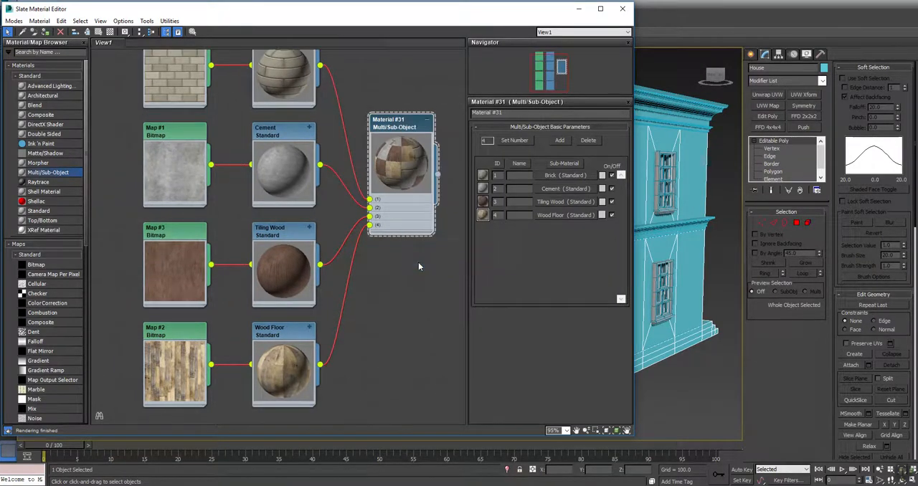
{"action": "scroll", "coordinate": [420, 267], "scroll_direction": "down", "scroll_amount": 1}
{"action": "middle_click_drag", "start_coordinate": [420, 266], "coordinate": [369, 261]}
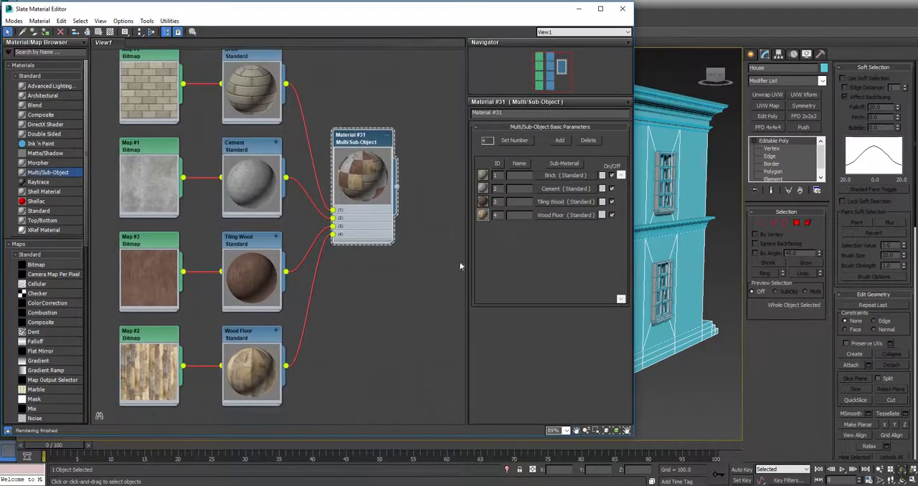
Select every object in the scene and assign the Multi/Sub-Object material to the selection.
{"action": "left_click_drag", "start_coordinate": [531, 10], "coordinate": [215, 36]}
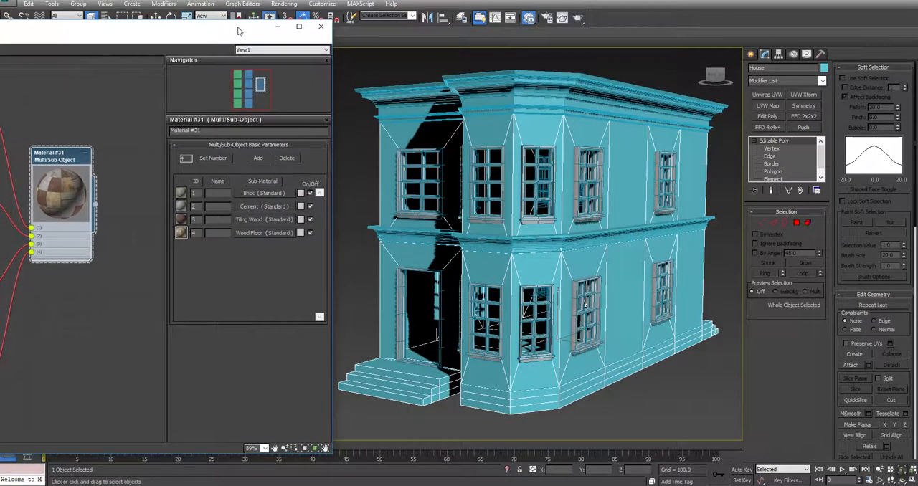
{"action": "key", "text": "ctrl+a"}
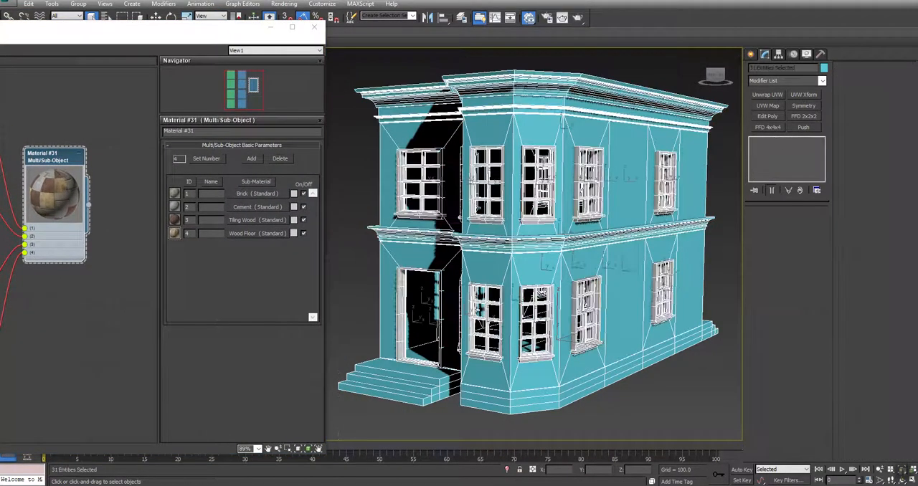
{"action": "left_click_drag", "start_coordinate": [228, 31], "coordinate": [551, 13]}
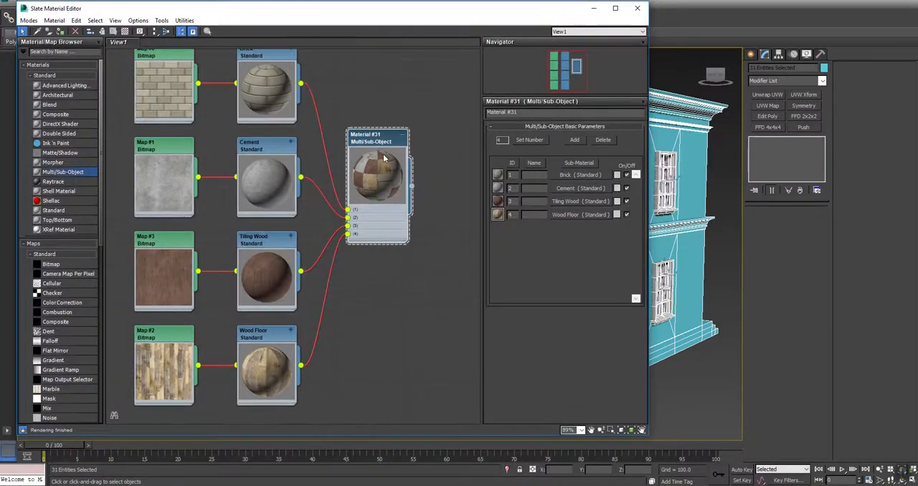
{"action": "right_click", "coordinate": [373, 135]}
{"action": "left_click", "coordinate": [404, 148]}
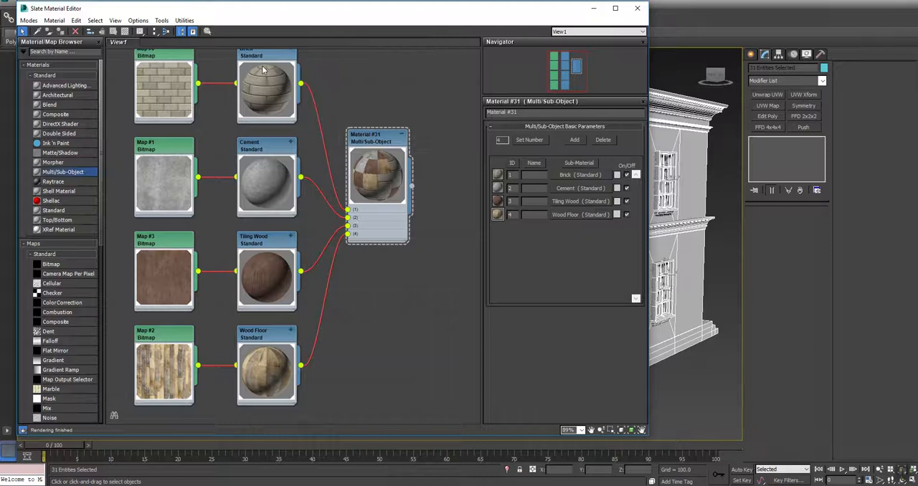
Render the perspective view of the house, continuing despite the missing map coordinates.
{"action": "left_click_drag", "start_coordinate": [557, 13], "coordinate": [385, 39]}
{"action": "left_click", "coordinate": [577, 17]}
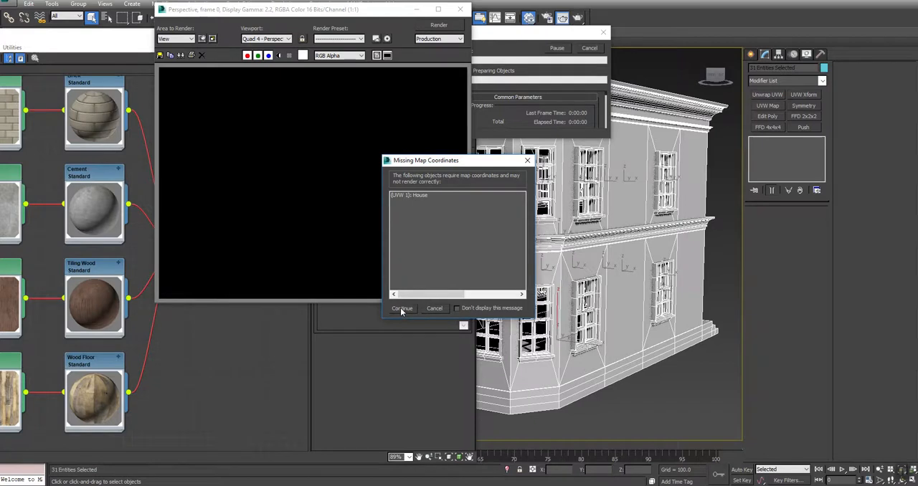
{"action": "left_click", "coordinate": [402, 308]}
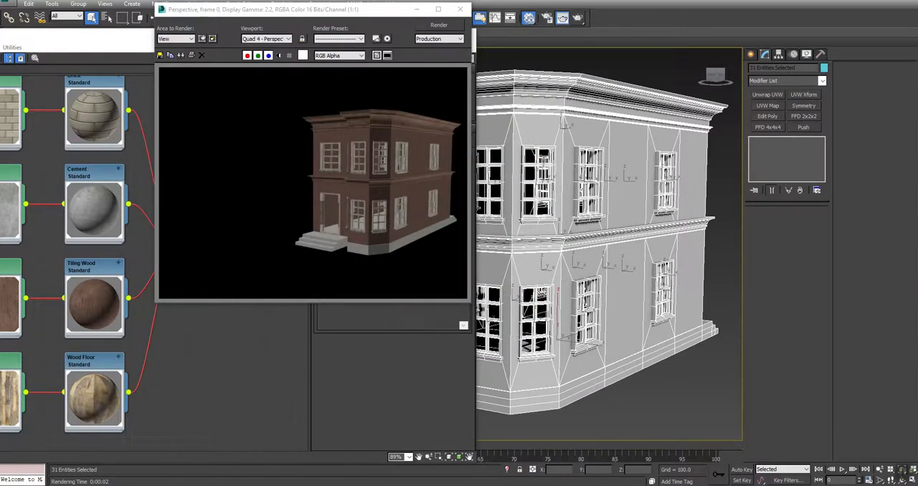
Turn on realistic viewport display for the Brick, Cement, Tiling Wood and Wood Floor materials after closing the render.
{"action": "left_click", "coordinate": [460, 9]}
{"action": "left_click_drag", "start_coordinate": [384, 32], "coordinate": [567, 15]}
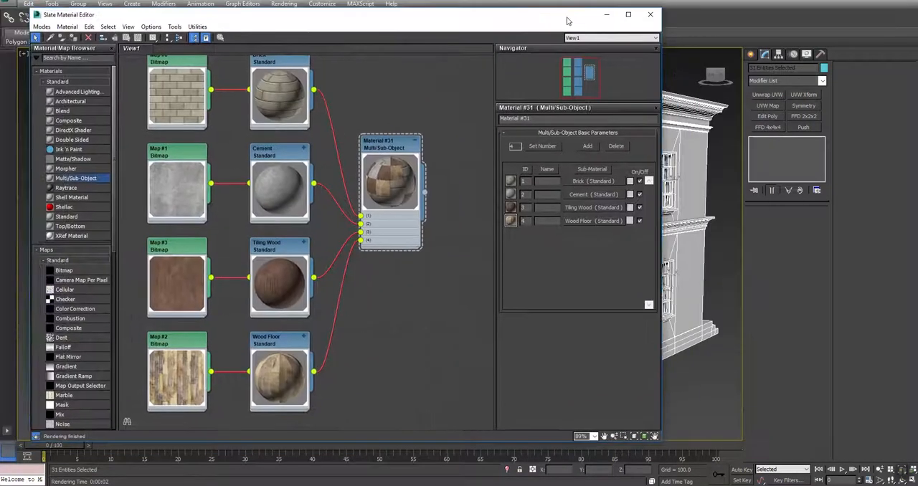
{"action": "right_click", "coordinate": [281, 65]}
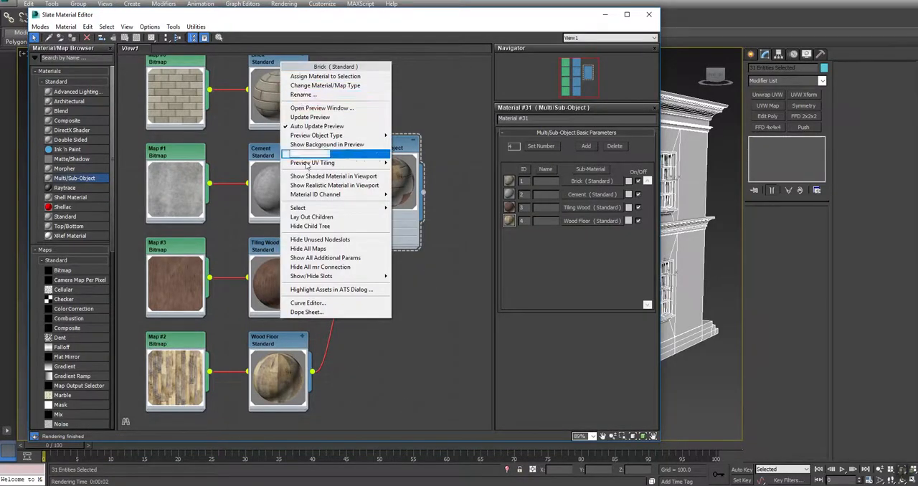
{"action": "left_click", "coordinate": [312, 186]}
{"action": "right_click", "coordinate": [278, 151]}
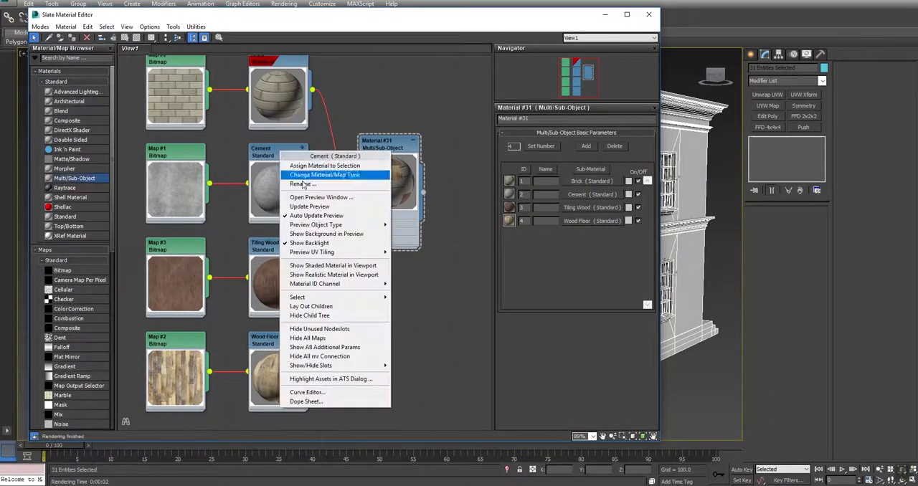
{"action": "left_click", "coordinate": [310, 276]}
{"action": "right_click", "coordinate": [281, 247]}
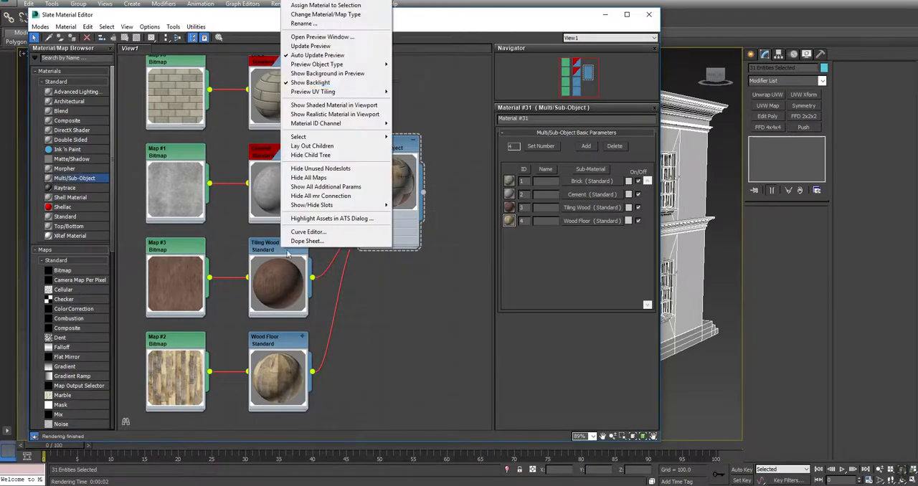
{"action": "left_click", "coordinate": [334, 115]}
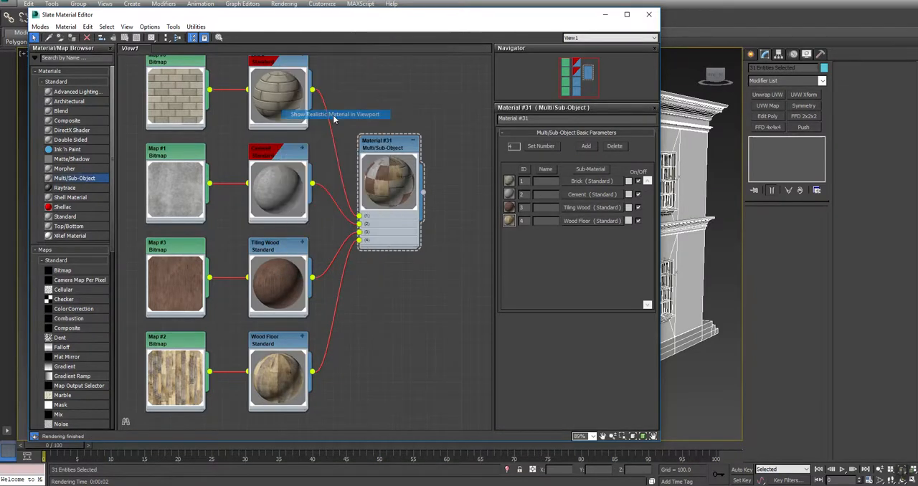
{"action": "right_click", "coordinate": [278, 338]}
{"action": "left_click", "coordinate": [319, 206]}
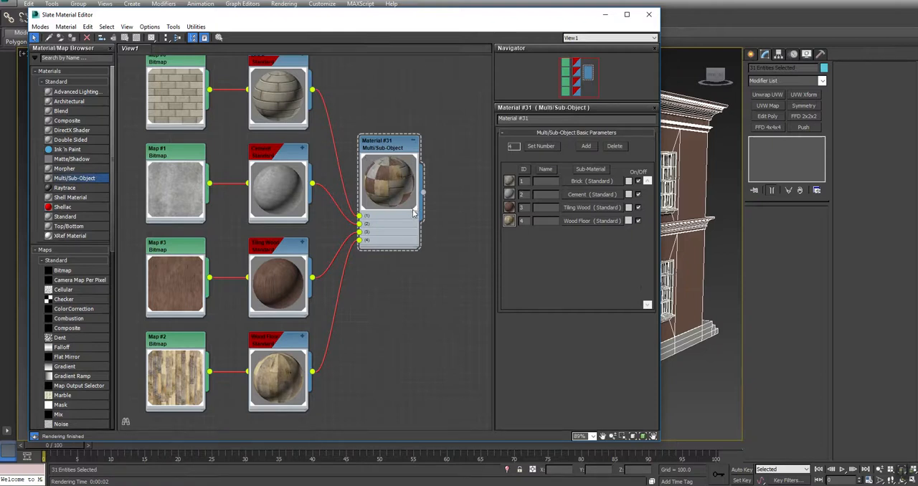
{"action": "right_click", "coordinate": [282, 67]}
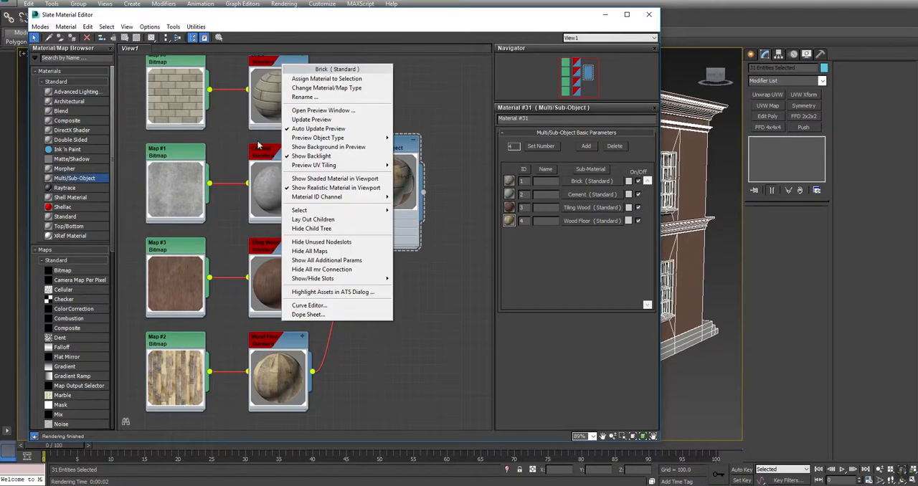
{"action": "left_click", "coordinate": [266, 251]}
{"action": "right_click", "coordinate": [267, 251]}
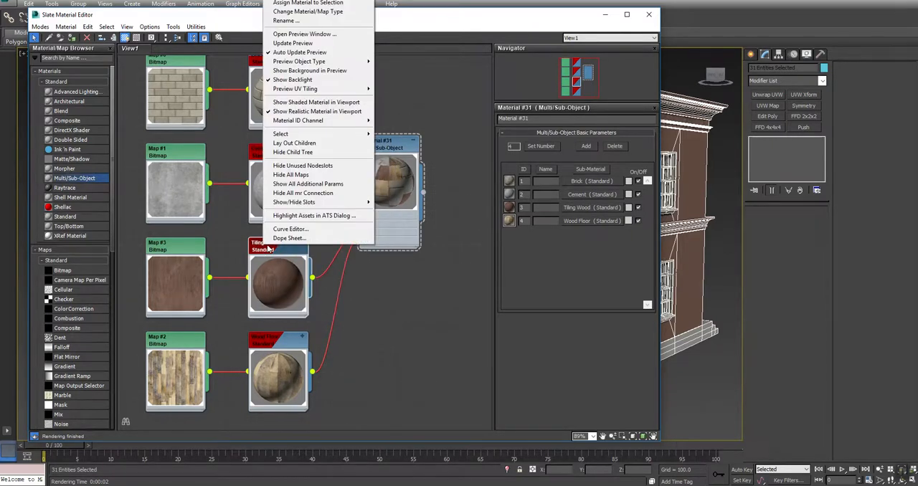
{"action": "left_click", "coordinate": [289, 3]}
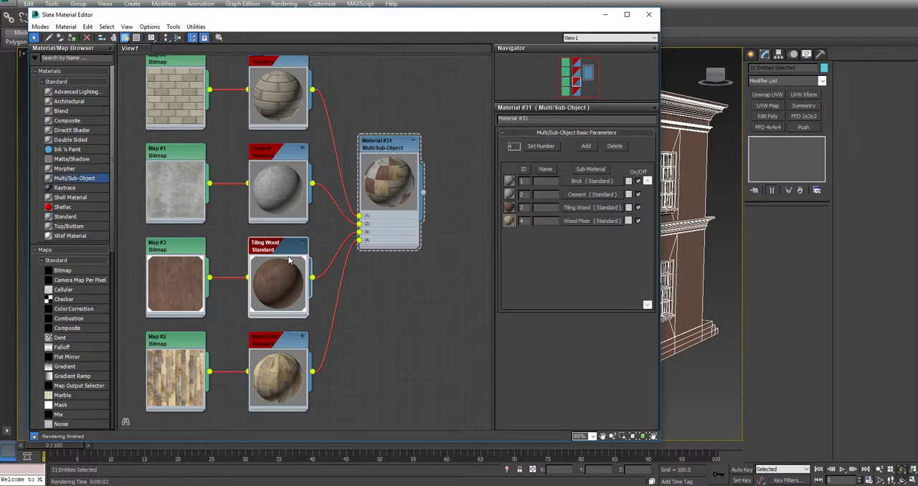
Assign the Multi/Sub-Object material to the selected house objects again.
{"action": "left_click", "coordinate": [388, 140]}
{"action": "right_click", "coordinate": [388, 139]}
{"action": "left_click", "coordinate": [421, 155]}
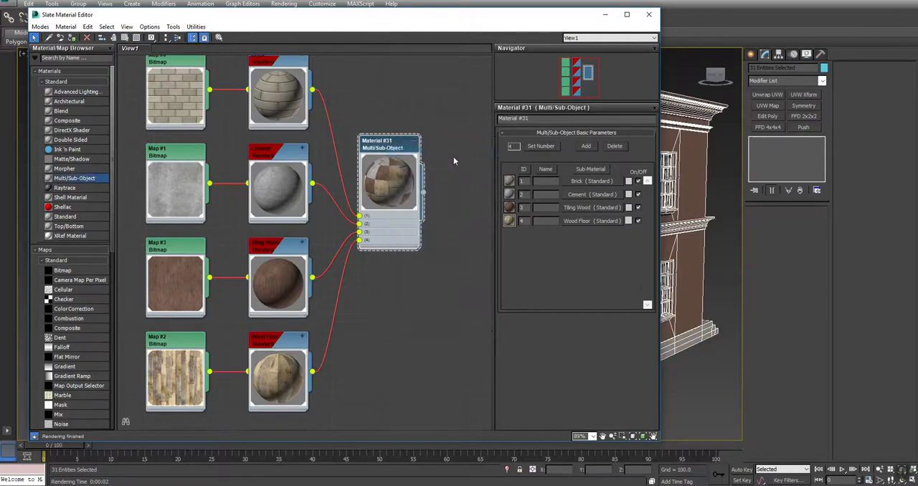
Space the Multi/Sub-Object node away from its sub-materials and move the material editor clear of the house view.
{"action": "left_click_drag", "start_coordinate": [396, 142], "coordinate": [377, 142]}
{"action": "left_click_drag", "start_coordinate": [568, 17], "coordinate": [289, 21]}
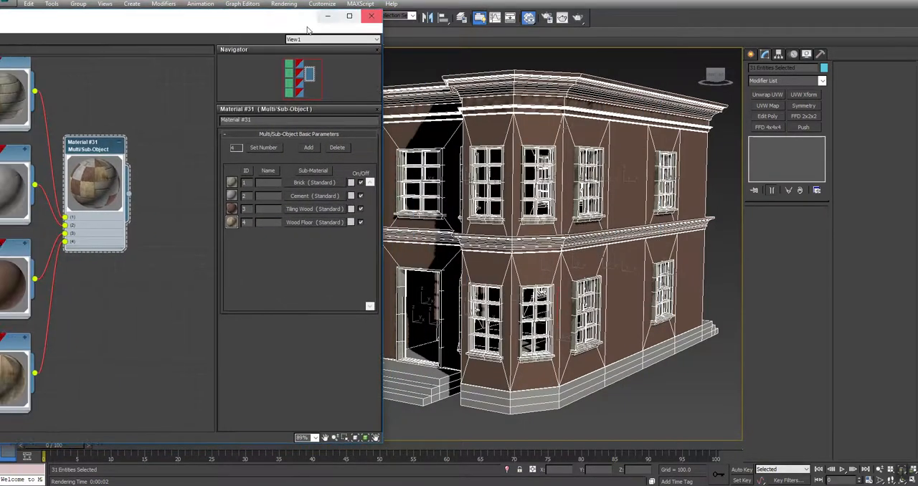
{"action": "left_click_drag", "start_coordinate": [96, 143], "coordinate": [168, 144]}
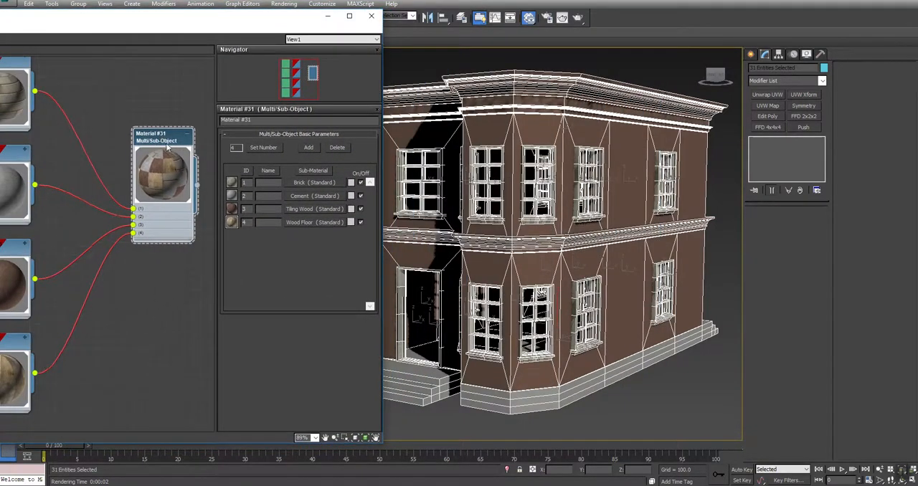
{"action": "left_click_drag", "start_coordinate": [309, 21], "coordinate": [179, 37]}
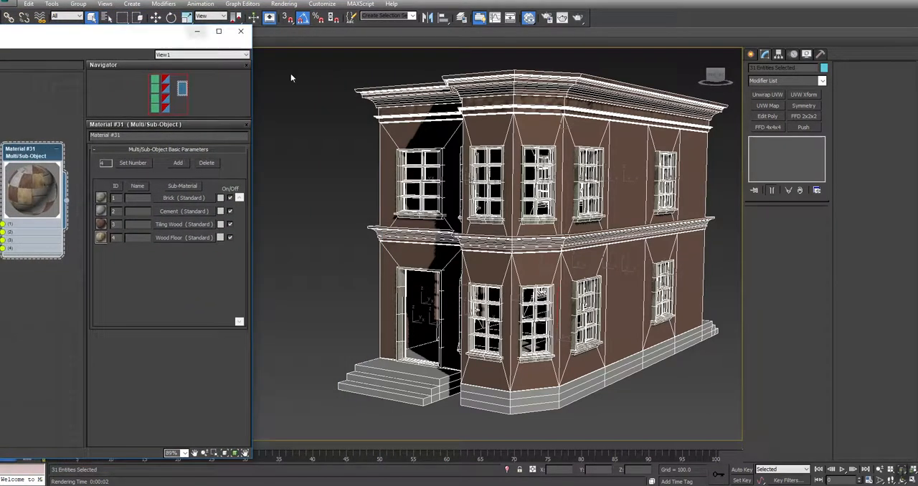
Add an Edit Poly modifier to Roof_trim and set all its polygons to material ID 2.
{"action": "left_click", "coordinate": [521, 126]}
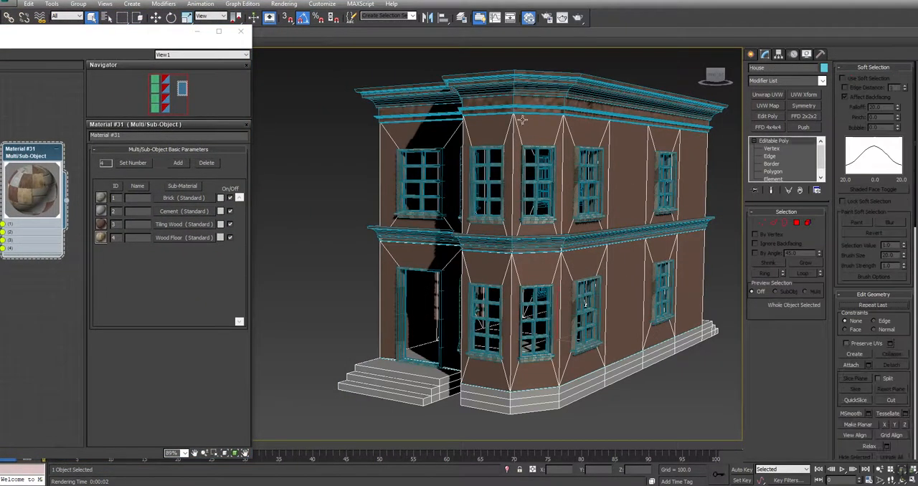
{"action": "left_click", "coordinate": [521, 92]}
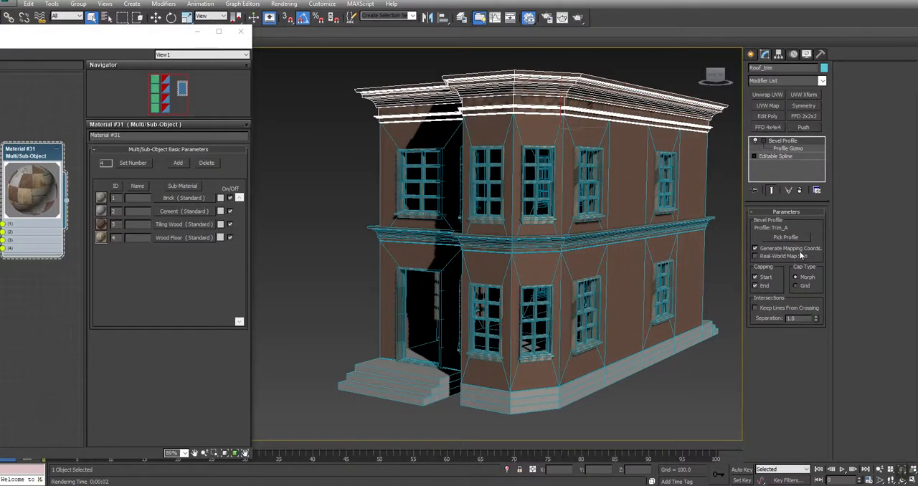
{"action": "left_click", "coordinate": [768, 116]}
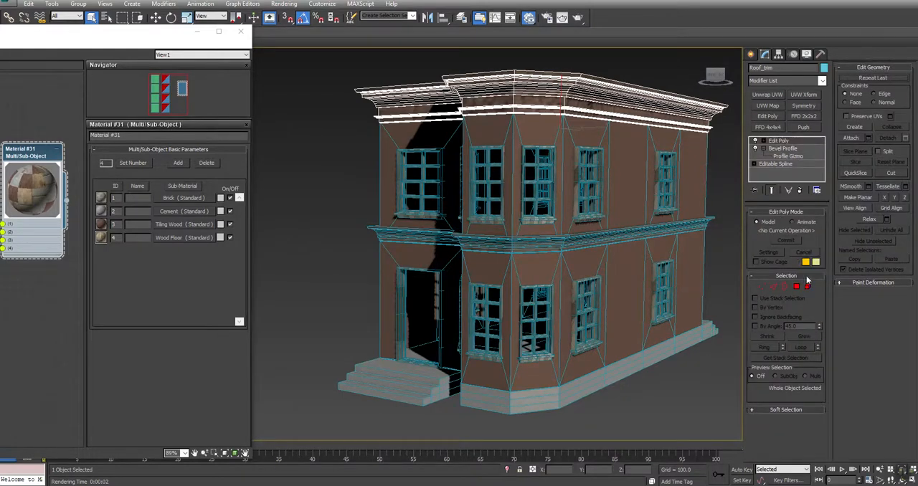
{"action": "left_click", "coordinate": [808, 287]}
{"action": "key", "text": "ctrl+a"}
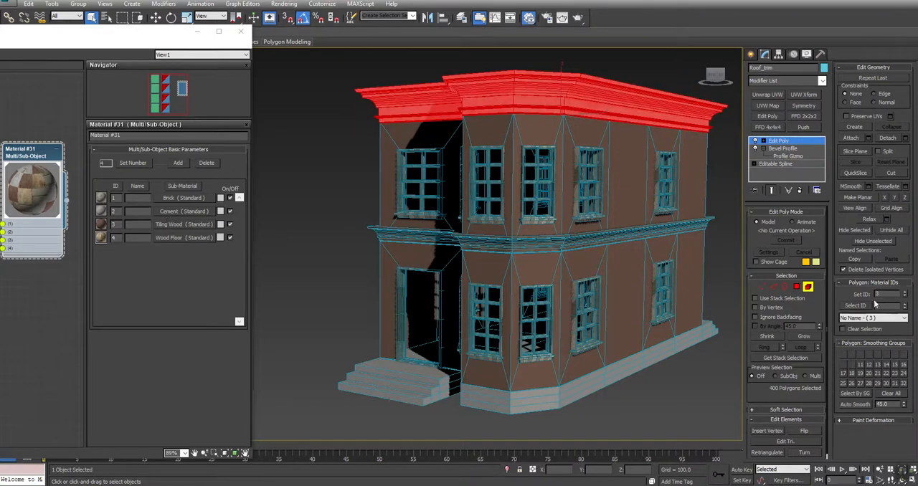
{"action": "type", "text": "2"}
{"action": "key", "text": "Return"}
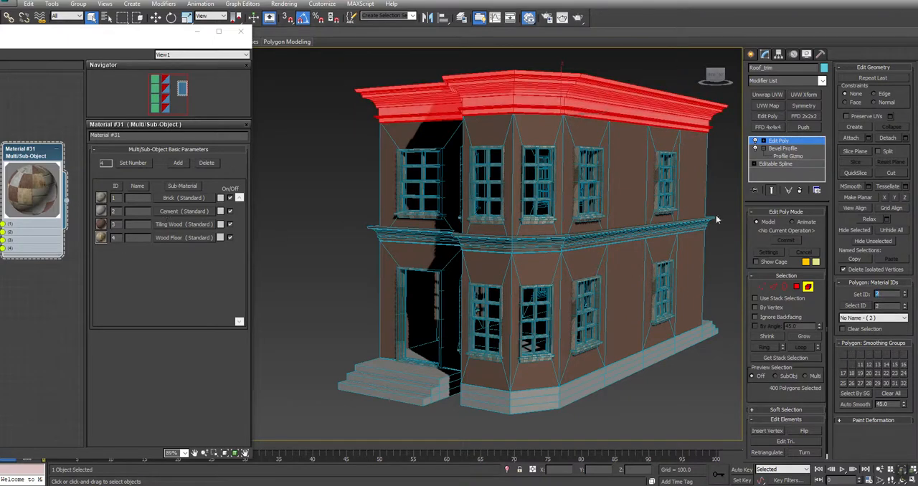
{"action": "right_click", "coordinate": [715, 188]}
{"action": "left_click", "coordinate": [702, 172]}
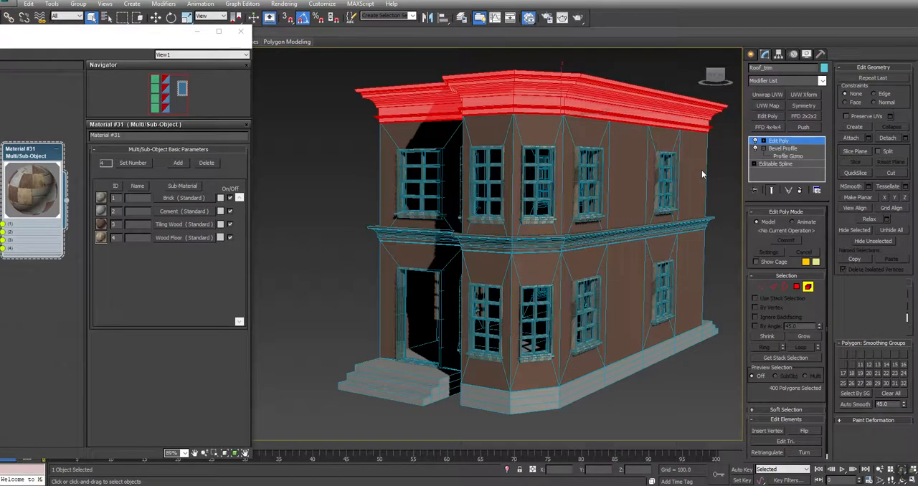
Add an Edit Poly modifier to Trim_Middle and set all its polygons to material ID 2.
{"action": "left_click", "coordinate": [684, 227]}
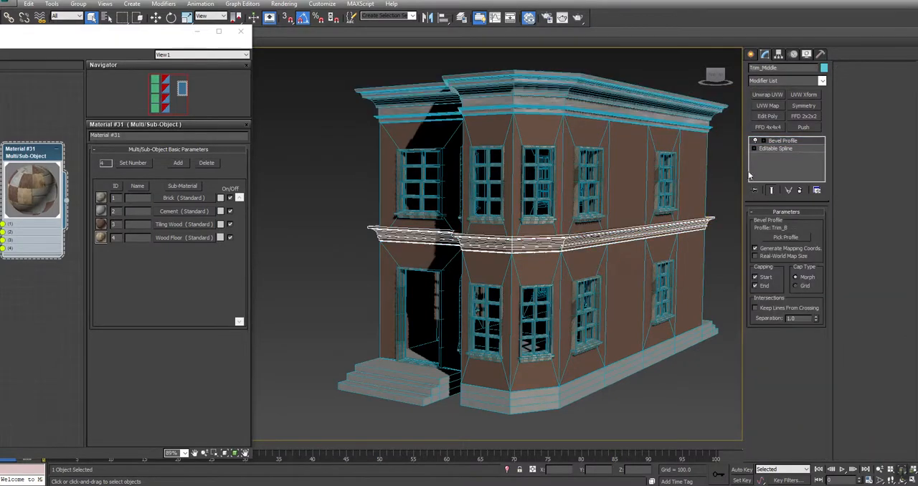
{"action": "left_click", "coordinate": [768, 116]}
{"action": "left_click", "coordinate": [808, 286]}
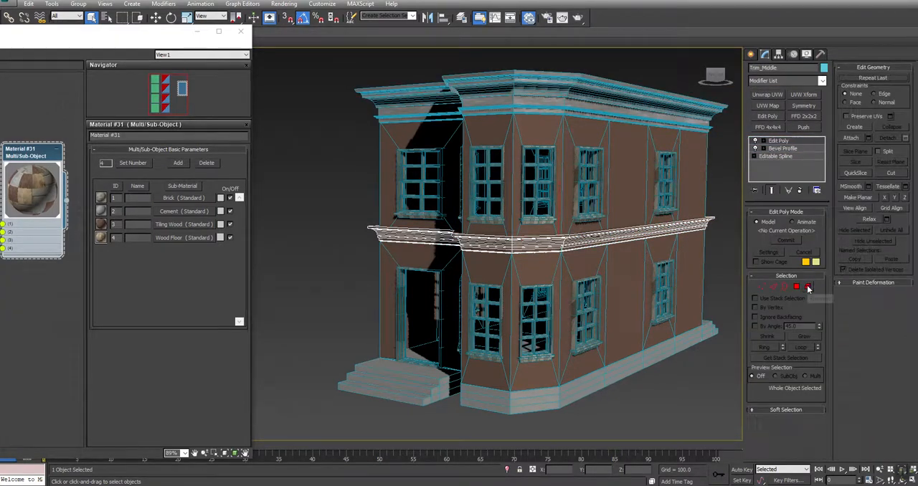
{"action": "key", "text": "ctrl+a"}
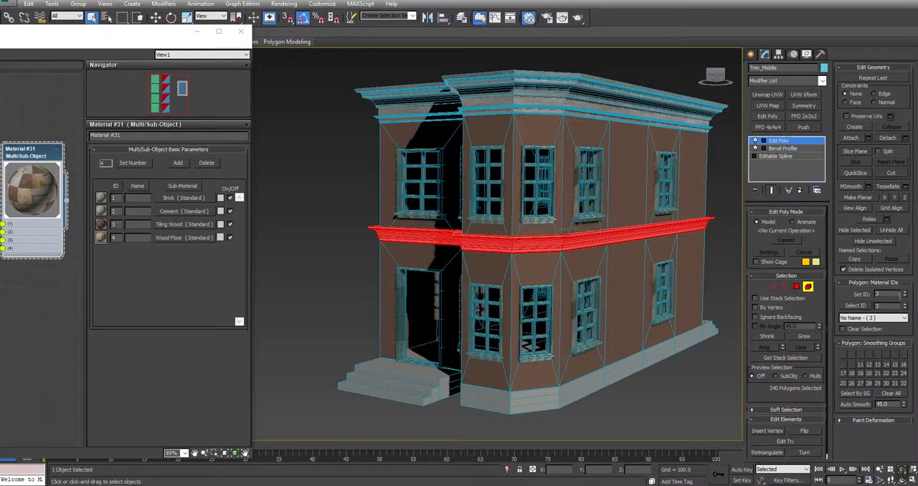
{"action": "left_click", "coordinate": [721, 251]}
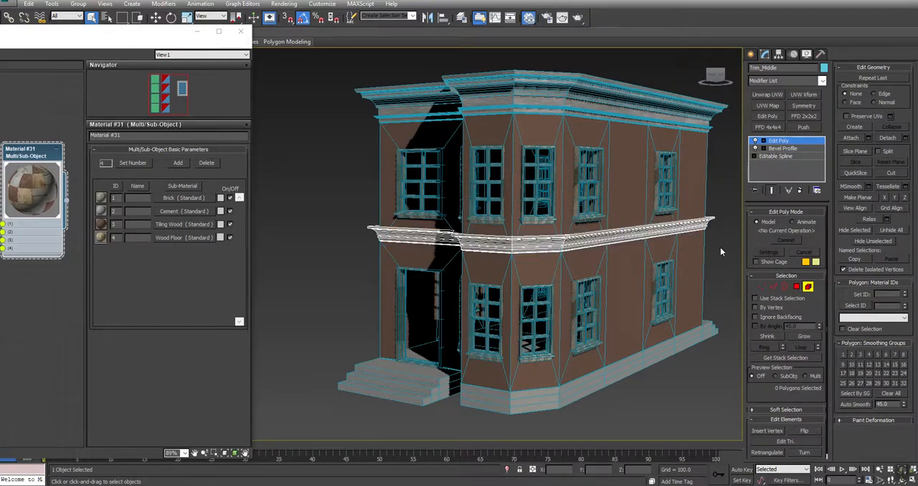
{"action": "right_click", "coordinate": [339, 227]}
{"action": "left_click", "coordinate": [321, 213]}
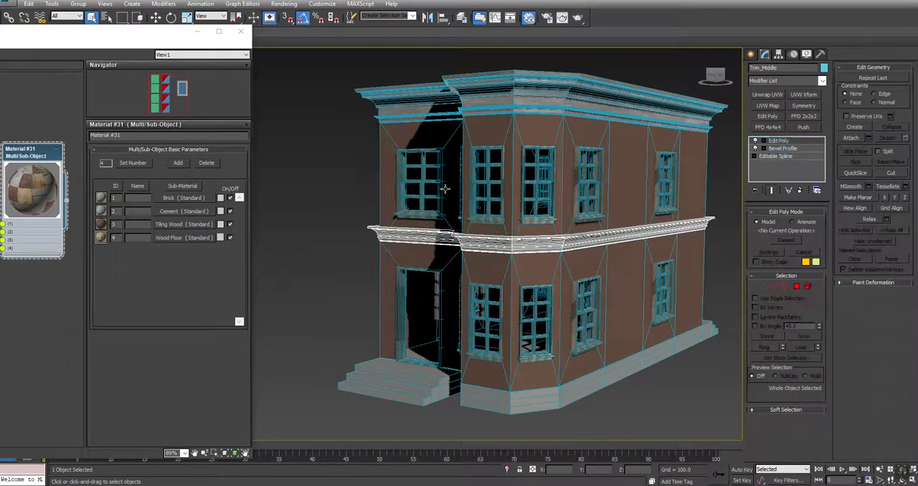
Select all polygons of Window001 at element level and collapse the rollouts so the polygon material ID settings are within reach.
{"action": "left_click", "coordinate": [486, 174]}
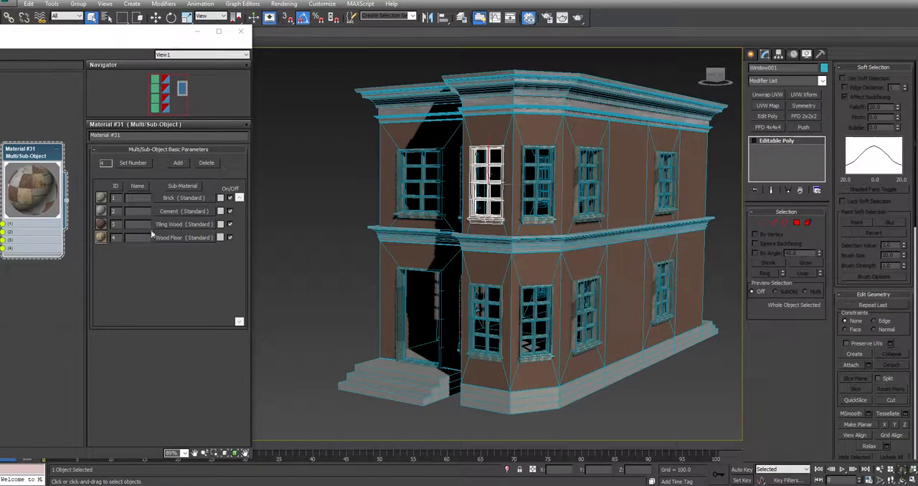
{"action": "left_click", "coordinate": [808, 223]}
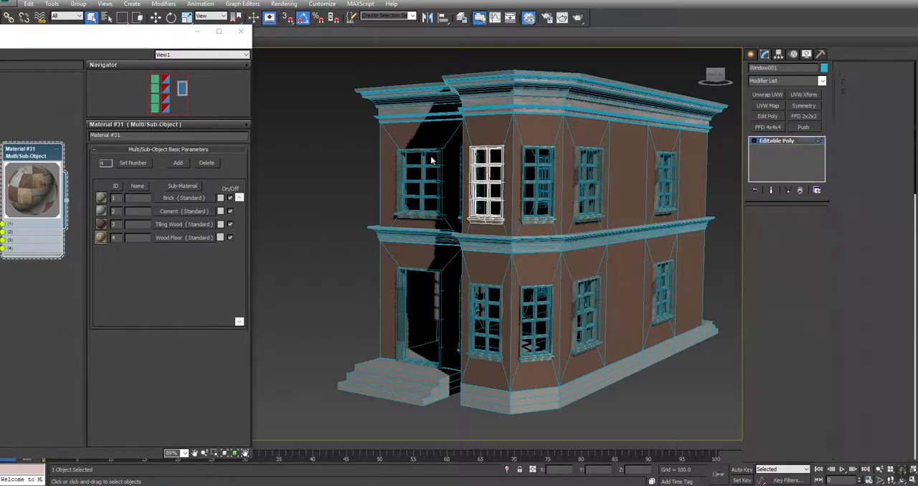
{"action": "left_click", "coordinate": [486, 179]}
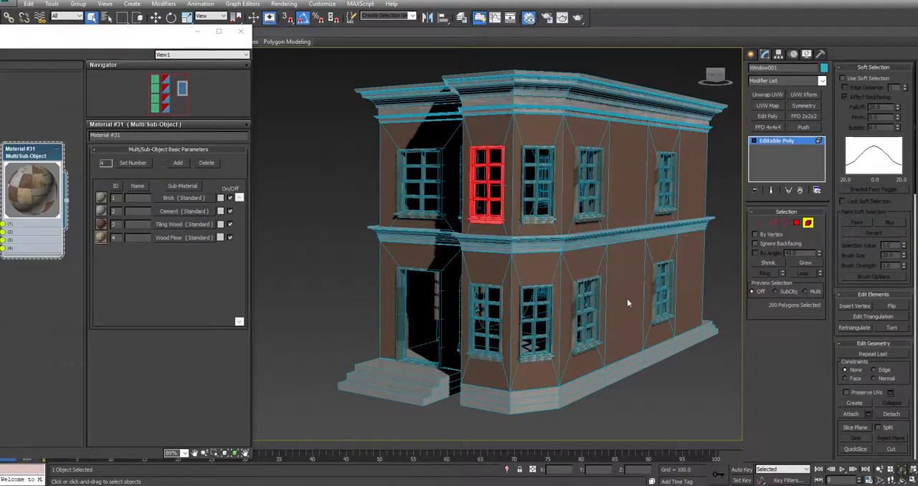
{"action": "left_click", "coordinate": [890, 69]}
{"action": "left_click", "coordinate": [887, 68]}
{"action": "left_click", "coordinate": [885, 68]}
{"action": "left_click", "coordinate": [884, 68]}
{"action": "left_click", "coordinate": [885, 68]}
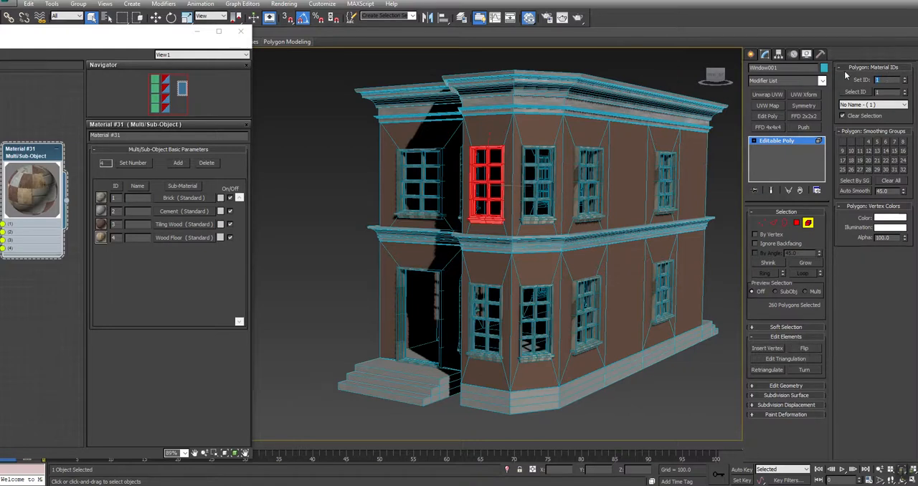
Set the selected Window001 polygons to material ID 3 and return to object level.
{"action": "type", "text": "3"}
{"action": "key", "text": "Return"}
{"action": "left_click", "coordinate": [354, 219]}
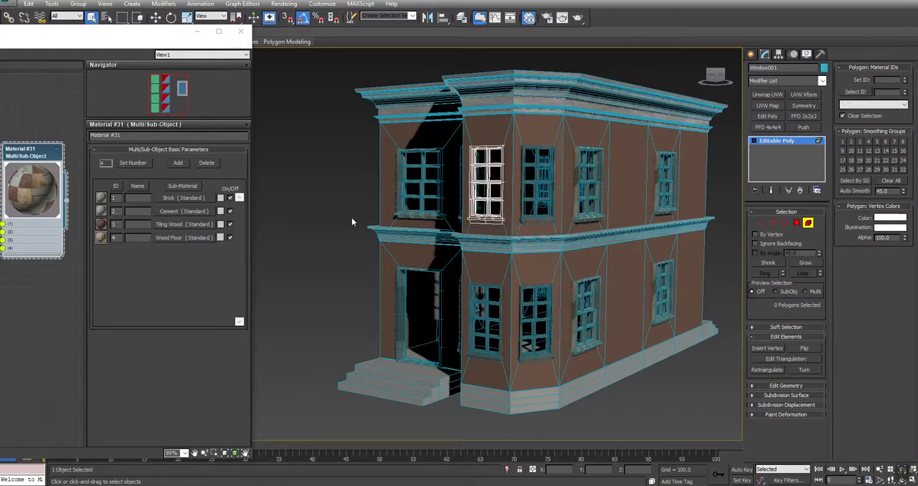
{"action": "right_click", "coordinate": [433, 177]}
{"action": "left_click", "coordinate": [425, 159]}
Set all polygons of the upper-floor window Window_Wide002 to material ID 3 and return to object level.
{"action": "middle_click_drag", "start_coordinate": [510, 197], "coordinate": [511, 213]}
{"action": "scroll", "coordinate": [510, 213], "scroll_direction": "up", "scroll_amount": 5}
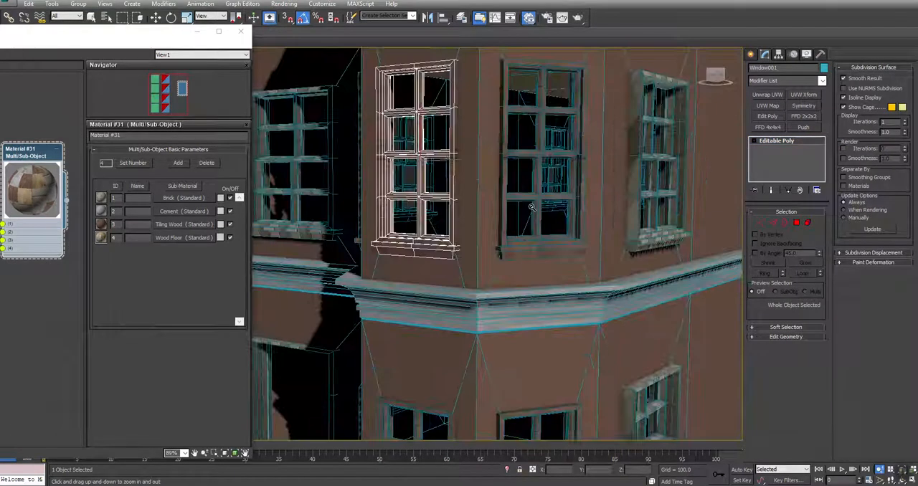
{"action": "left_click", "coordinate": [638, 217]}
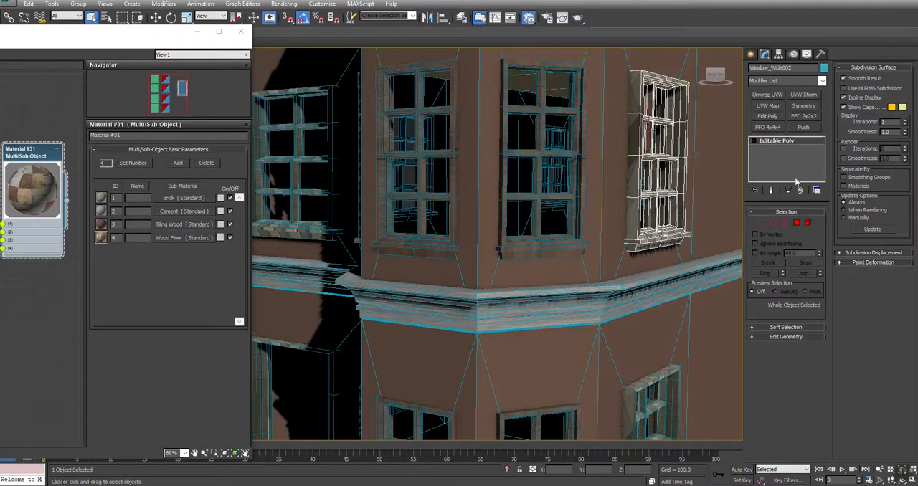
{"action": "left_click", "coordinate": [807, 224]}
{"action": "key", "text": "ctrl+a"}
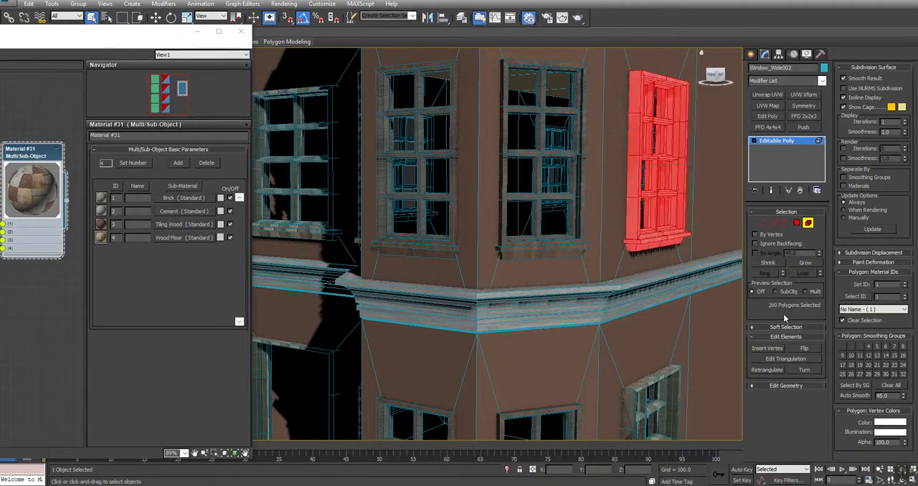
{"action": "left_click_drag", "start_coordinate": [893, 285], "coordinate": [815, 279]}
{"action": "type", "text": "3"}
{"action": "key", "text": "Return"}
{"action": "middle_click_drag", "start_coordinate": [659, 310], "coordinate": [672, 159]}
{"action": "scroll", "coordinate": [673, 159], "scroll_direction": "down", "scroll_amount": 4}
{"action": "right_click", "coordinate": [448, 388]}
{"action": "left_click", "coordinate": [431, 373]}
Set all polygons of the ground-floor door frame Window_Wide011 to material ID 3 and return to object level.
{"action": "left_click", "coordinate": [476, 149]}
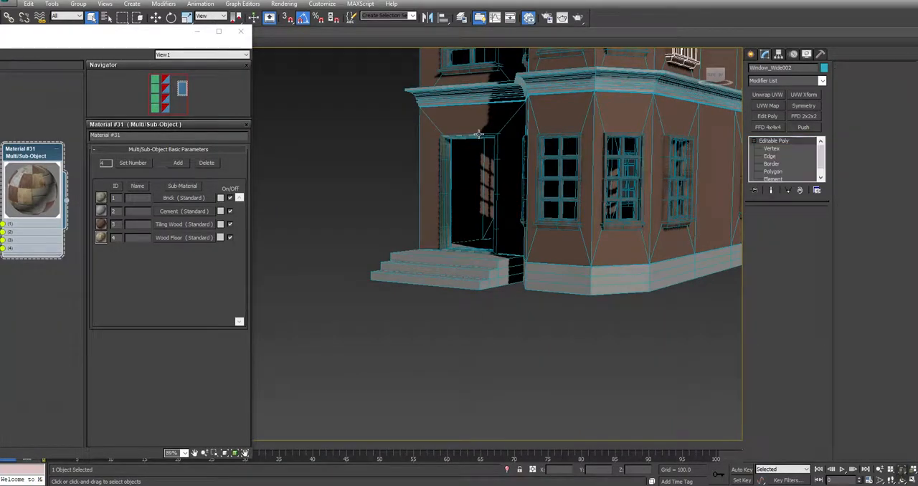
{"action": "left_click", "coordinate": [485, 138]}
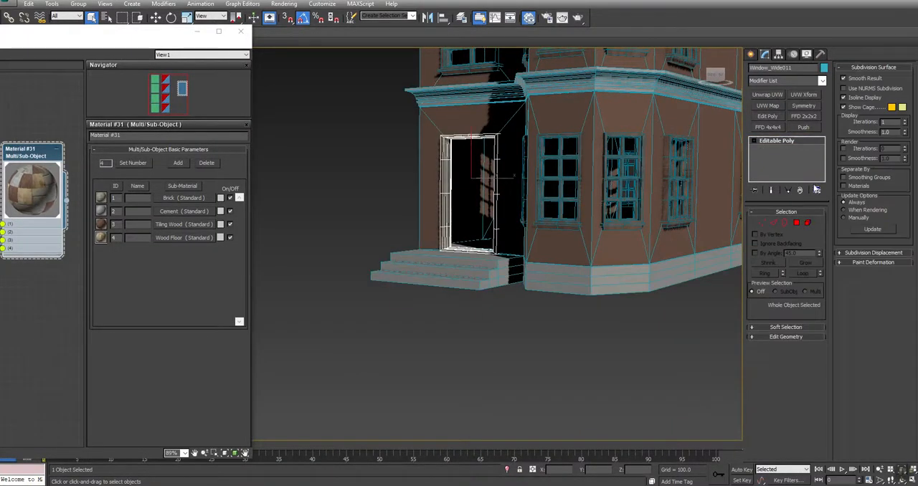
{"action": "left_click", "coordinate": [809, 224]}
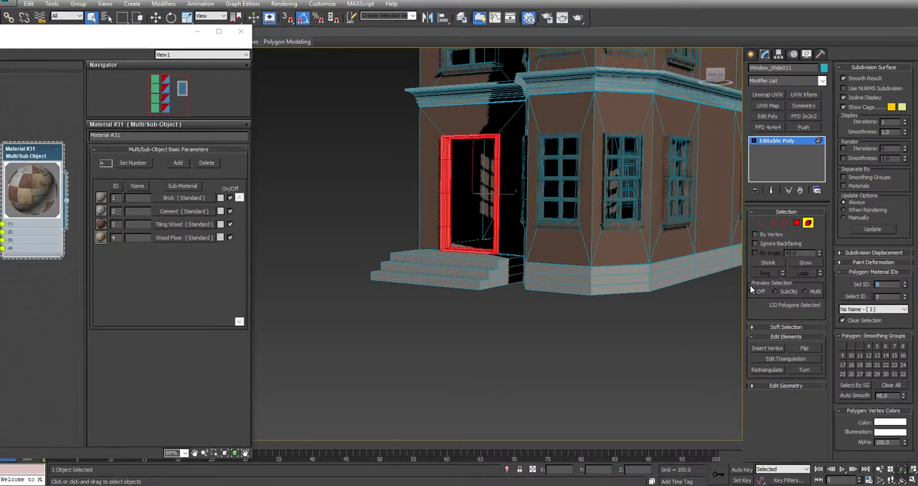
{"action": "left_click", "coordinate": [772, 142]}
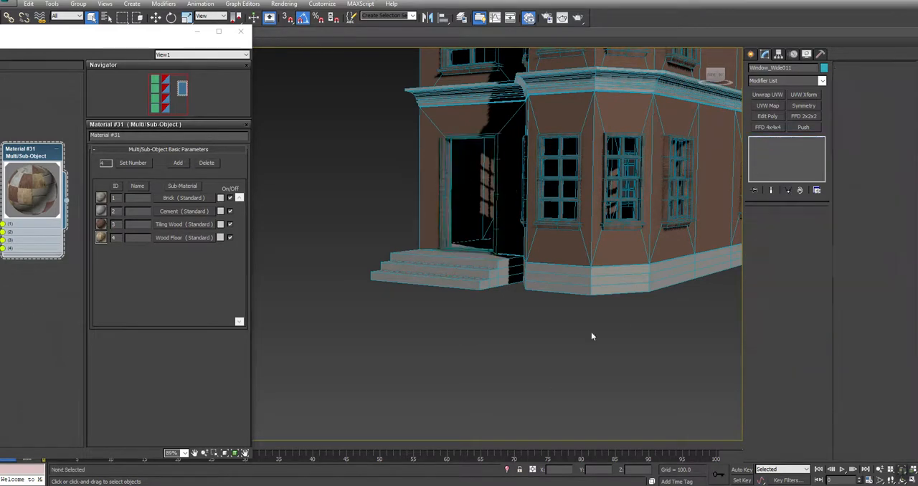
Select all polygons of the House at element level and isolate the object.
{"action": "left_click", "coordinate": [609, 270]}
{"action": "key", "text": "z"}
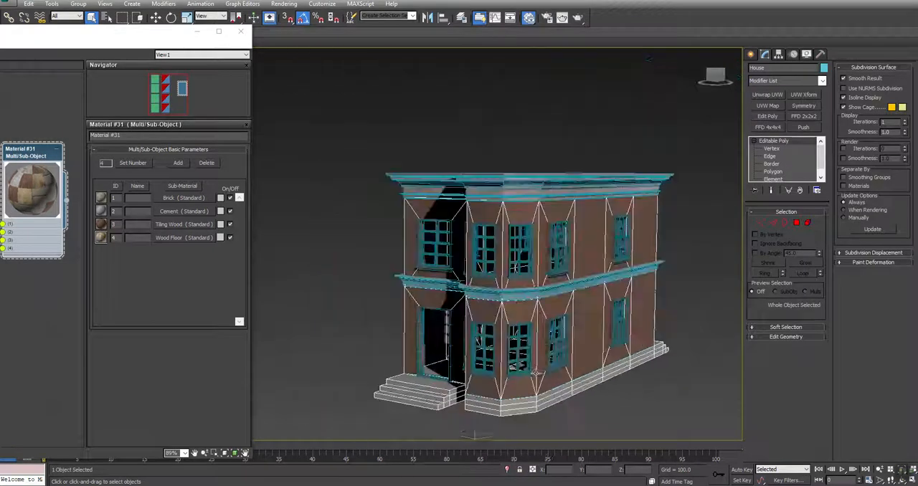
{"action": "left_click", "coordinate": [808, 224]}
{"action": "left_click", "coordinate": [594, 219]}
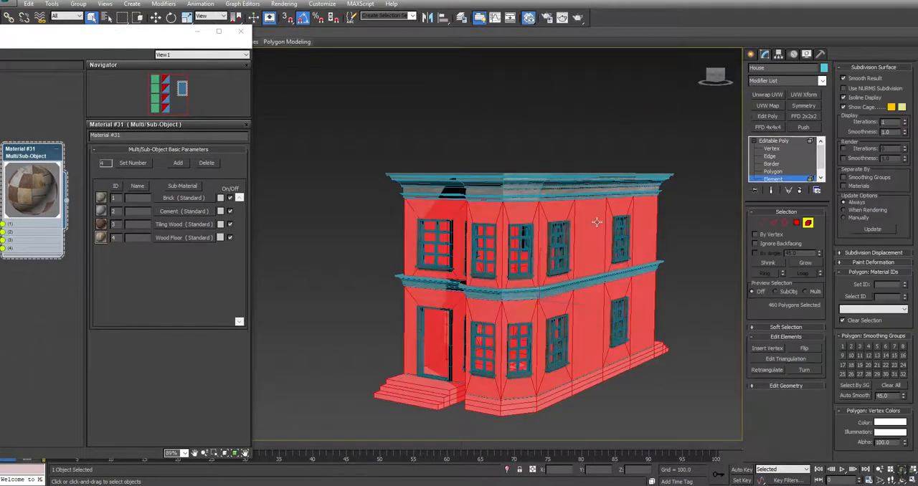
{"action": "right_click", "coordinate": [679, 228]}
{"action": "left_click", "coordinate": [696, 195]}
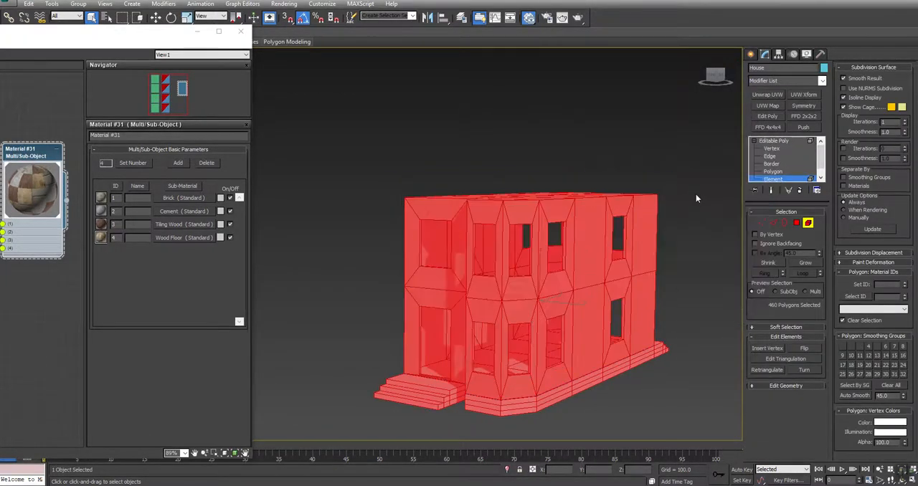
Set the selected House polygons to material ID 1.
{"action": "left_click", "coordinate": [886, 284]}
{"action": "type", "text": "1"}
{"action": "key", "text": "Return"}
Select the polygons of the house's base and entrance steps at polygon level in the Front view.
{"action": "middle_click_drag", "start_coordinate": [678, 279], "coordinate": [676, 257]}
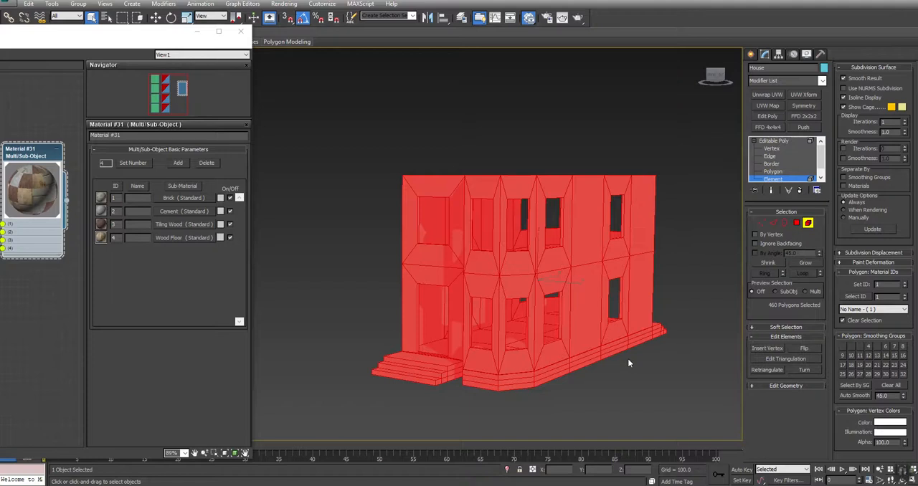
{"action": "middle_click_drag", "start_coordinate": [558, 310], "coordinate": [564, 256]}
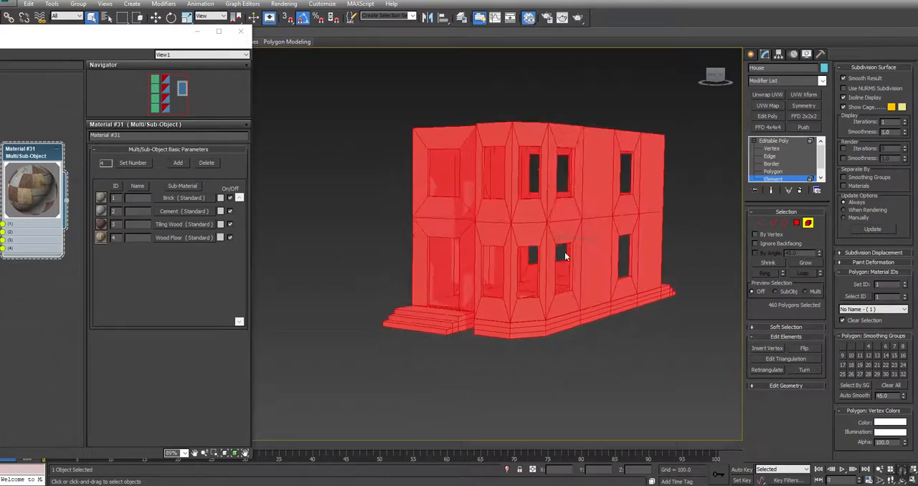
{"action": "middle_click_drag", "start_coordinate": [654, 351], "coordinate": [661, 361]}
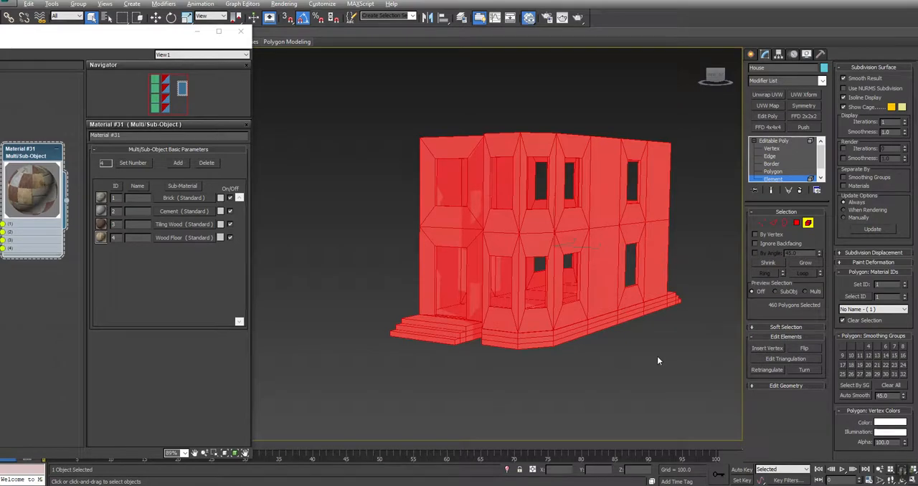
{"action": "key", "text": "alt+w"}
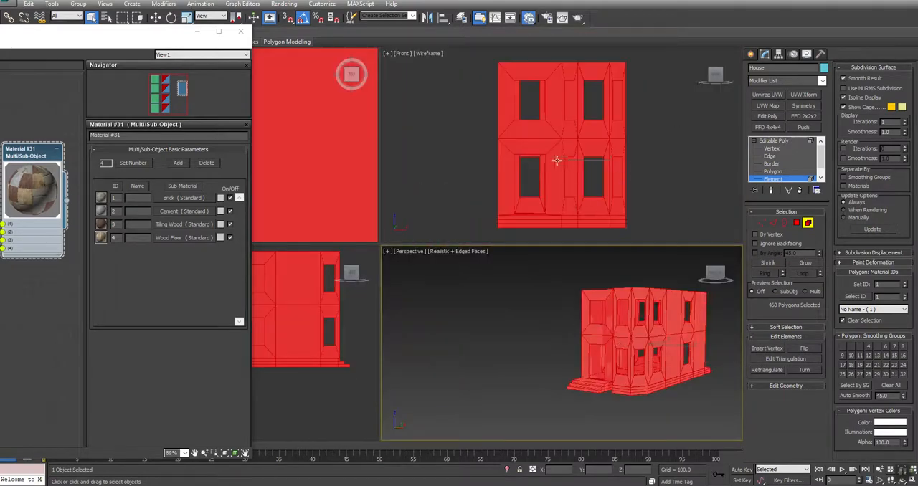
{"action": "left_click", "coordinate": [680, 205]}
{"action": "scroll", "coordinate": [660, 193], "scroll_direction": "up", "scroll_amount": 5}
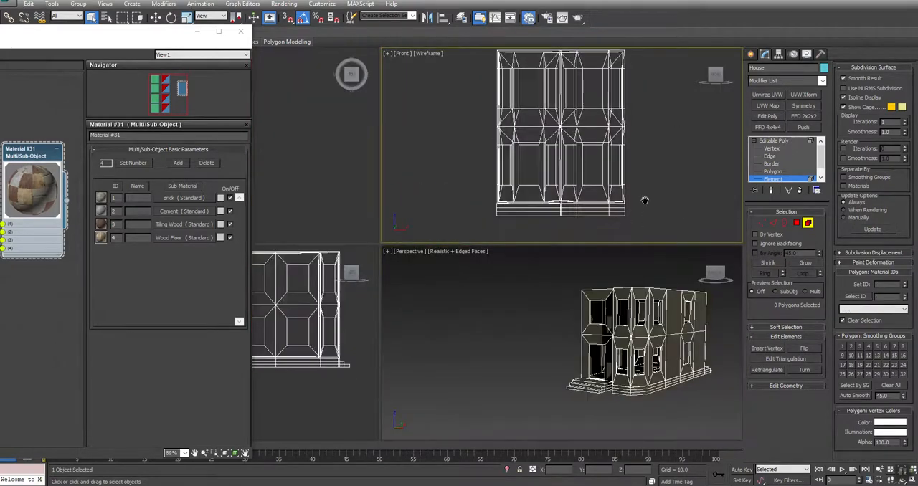
{"action": "left_click", "coordinate": [796, 223]}
{"action": "middle_click_drag", "start_coordinate": [474, 198], "coordinate": [624, 203]}
{"action": "left_click_drag", "start_coordinate": [472, 212], "coordinate": [682, 140]}
{"action": "left_click_drag", "start_coordinate": [698, 101], "coordinate": [365, 151], "text": "alt"}
Remove the extra polygons just above the base from the selection, keeping only the base and entrance steps.
{"action": "scroll", "coordinate": [463, 159], "scroll_direction": "up", "scroll_amount": 3}
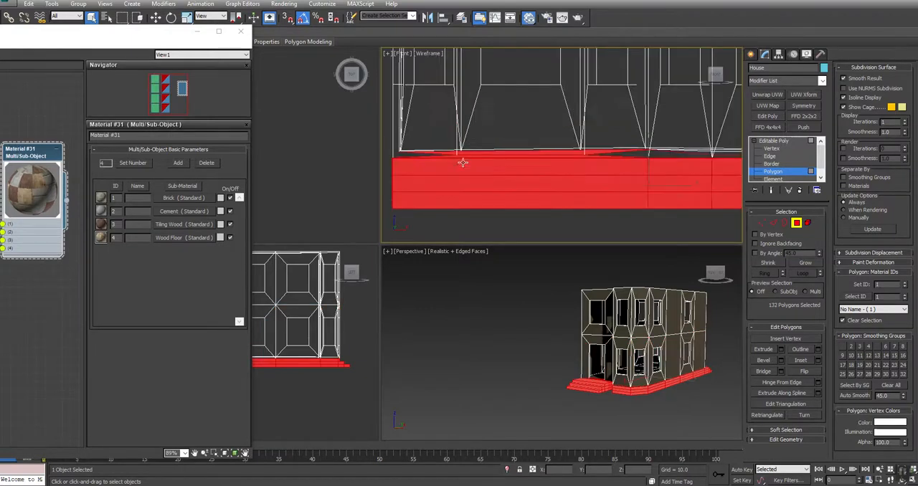
{"action": "left_click_drag", "start_coordinate": [411, 117], "coordinate": [706, 155]}
{"action": "middle_click_drag", "start_coordinate": [706, 154], "coordinate": [498, 143]}
{"action": "left_click", "coordinate": [665, 152], "text": "ctrl"}
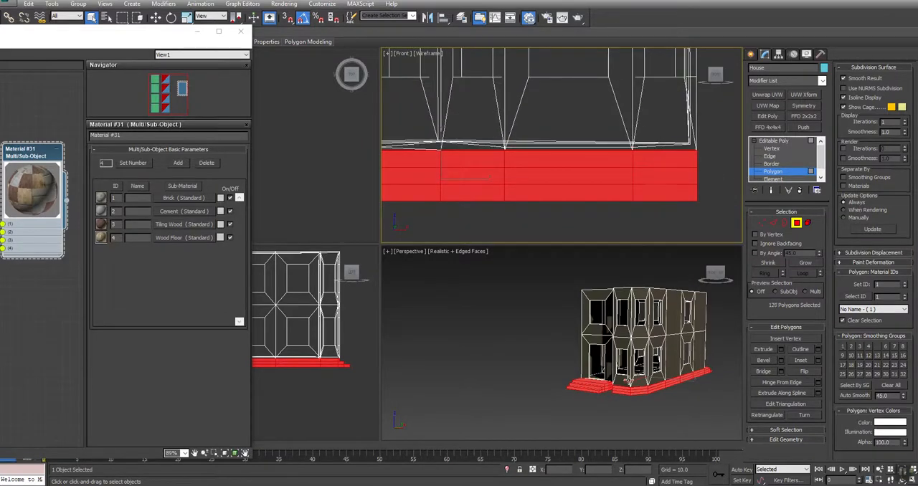
Check the selection in a maximized wireframe Perspective view and set the base and step polygons to material ID 2.
{"action": "middle_click_drag", "start_coordinate": [629, 376], "coordinate": [624, 383]}
{"action": "key", "text": "alt+w"}
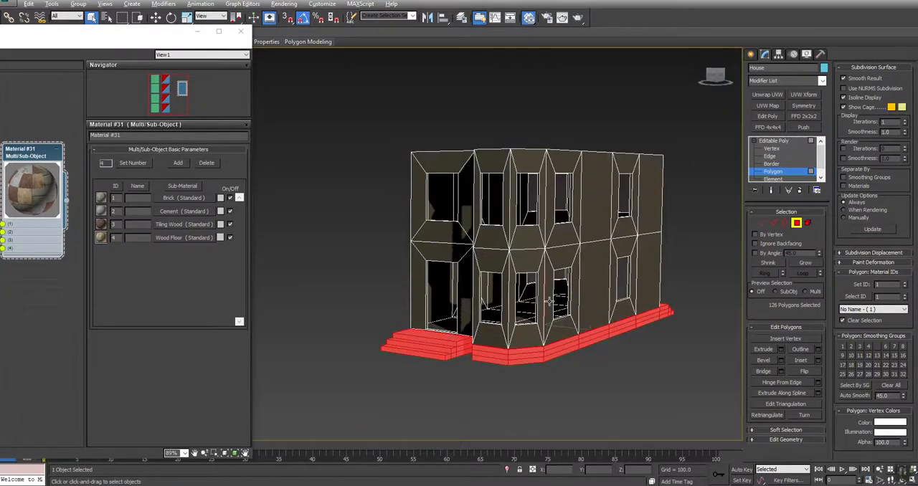
{"action": "key", "text": "F3"}
{"action": "mouse_move", "coordinate": [381, 294]}
{"action": "middle_mouse_down", "text": "alt"}
{"action": "mouse_move", "coordinate": [336, 310]}
{"action": "mouse_move", "coordinate": [293, 285]}
{"action": "mouse_move", "coordinate": [384, 298]}
{"action": "middle_mouse_up", "text": "alt"}
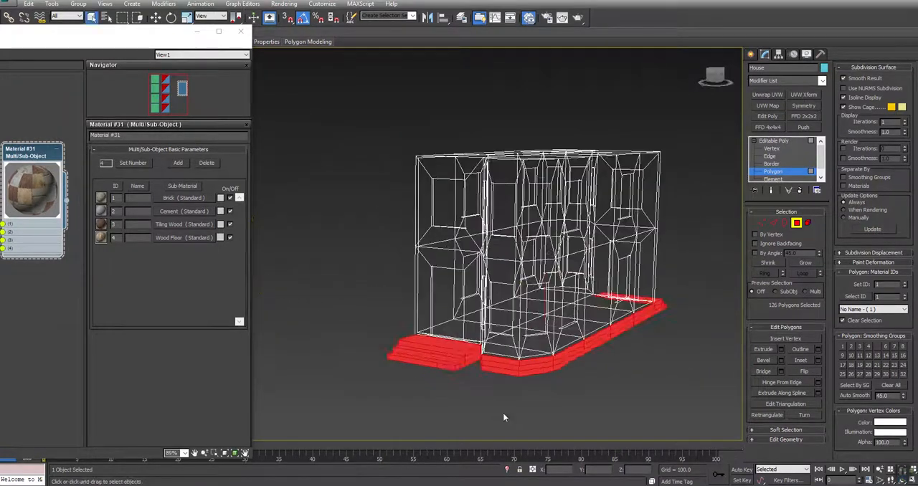
{"action": "scroll", "coordinate": [503, 414], "scroll_direction": "up", "scroll_amount": 6}
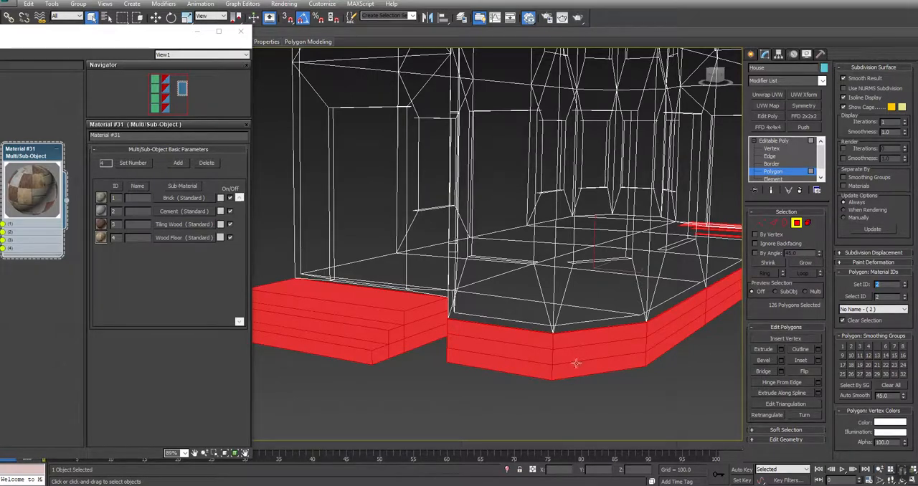
Enable Ignore Backfacing and select the interior ground-floor polygons running back from the doorway.
{"action": "mouse_move", "coordinate": [432, 305]}
{"action": "middle_mouse_down", "text": "alt"}
{"action": "mouse_move", "coordinate": [405, 306]}
{"action": "mouse_move", "coordinate": [445, 306]}
{"action": "mouse_move", "coordinate": [431, 307]}
{"action": "middle_mouse_up", "text": "alt"}
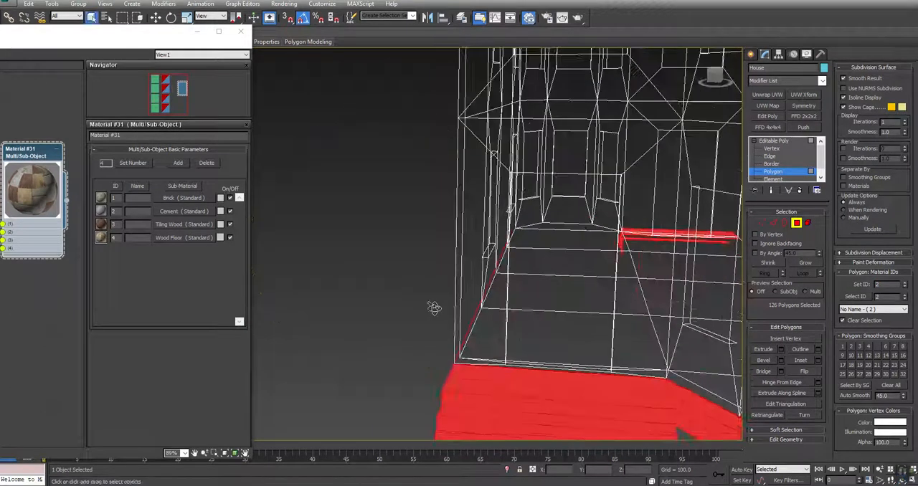
{"action": "left_click", "coordinate": [773, 244]}
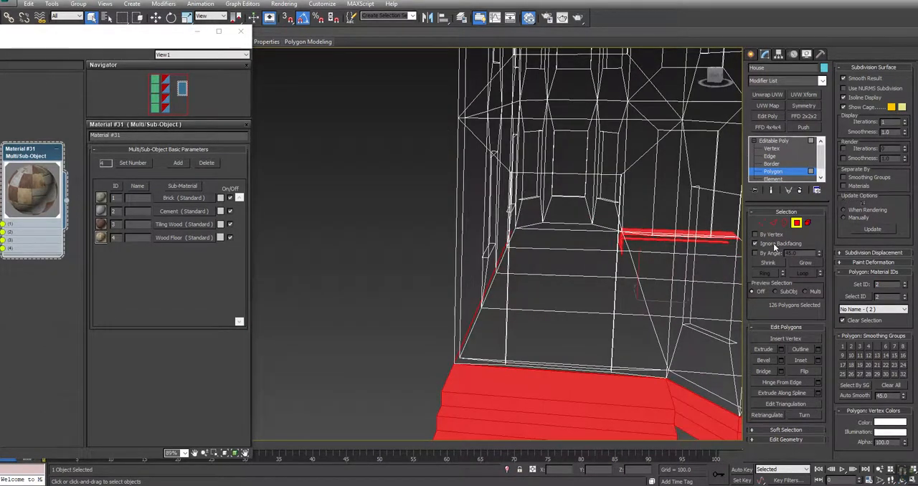
{"action": "left_click", "coordinate": [575, 228]}
{"action": "left_click", "coordinate": [575, 237], "text": "ctrl"}
{"action": "left_click", "coordinate": [569, 270], "text": "ctrl"}
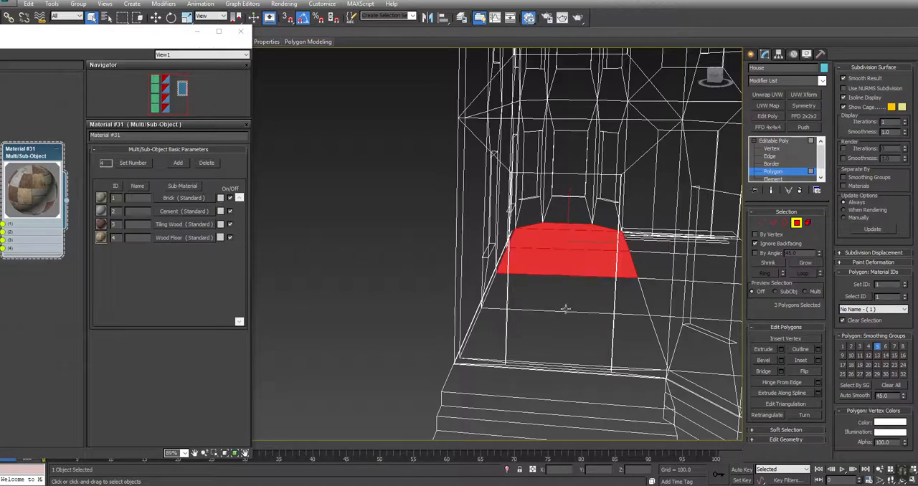
{"action": "left_click", "coordinate": [569, 299], "text": "ctrl"}
{"action": "left_click", "coordinate": [568, 351], "text": "ctrl"}
Add the remaining ground-floor polygons behind the bay and along the side wall to the selection.
{"action": "middle_click_drag", "start_coordinate": [435, 304], "coordinate": [438, 308], "text": "alt"}
{"action": "left_click", "coordinate": [624, 236], "text": "ctrl"}
{"action": "left_click", "coordinate": [667, 265], "text": "ctrl"}
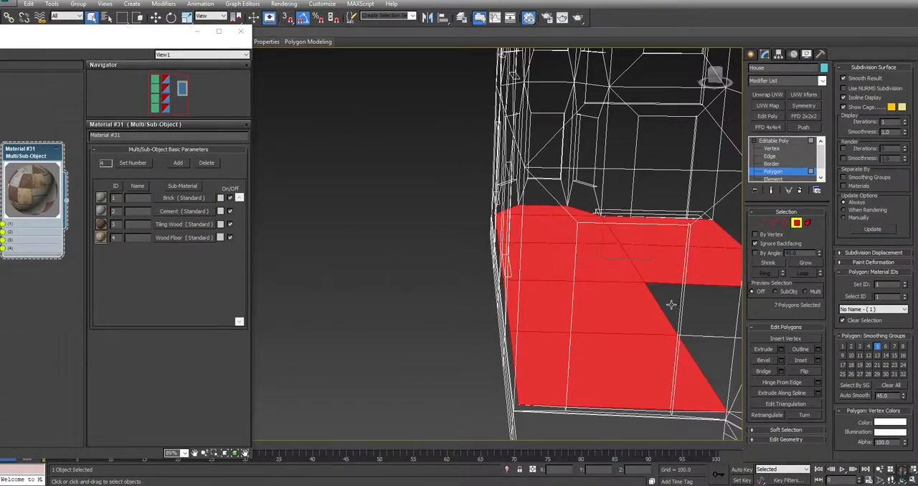
{"action": "left_click", "coordinate": [672, 308], "text": "ctrl"}
{"action": "middle_click", "coordinate": [314, 283], "text": "alt"}
{"action": "middle_click_drag", "start_coordinate": [314, 283], "coordinate": [484, 279], "text": "alt"}
{"action": "left_click", "coordinate": [533, 207], "text": "ctrl"}
{"action": "left_click", "coordinate": [536, 194], "text": "ctrl"}
Return to the shaded view and set the selected interior floor polygons to material ID 4.
{"action": "mouse_move", "coordinate": [536, 195]}
{"action": "middle_mouse_down", "text": "alt"}
{"action": "mouse_move", "coordinate": [445, 269]}
{"action": "mouse_move", "coordinate": [251, 287]}
{"action": "middle_mouse_up", "text": "alt"}
{"action": "key", "text": "F3"}
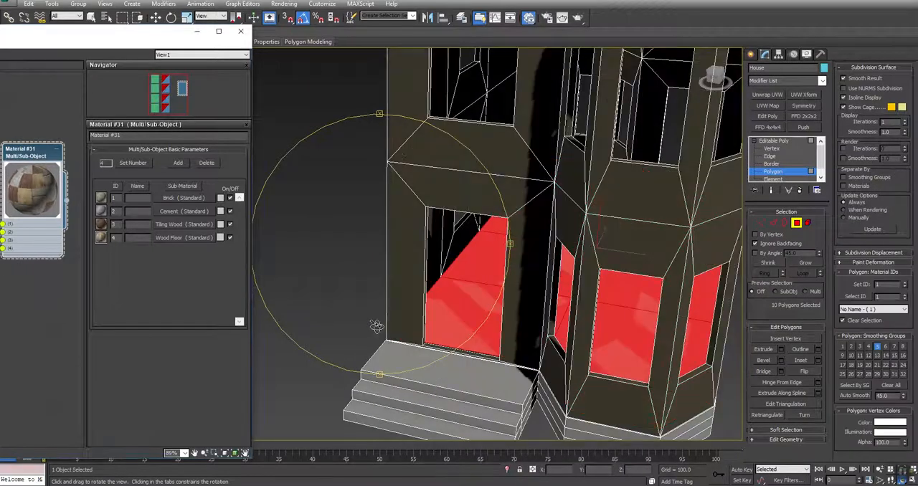
{"action": "key", "text": "q"}
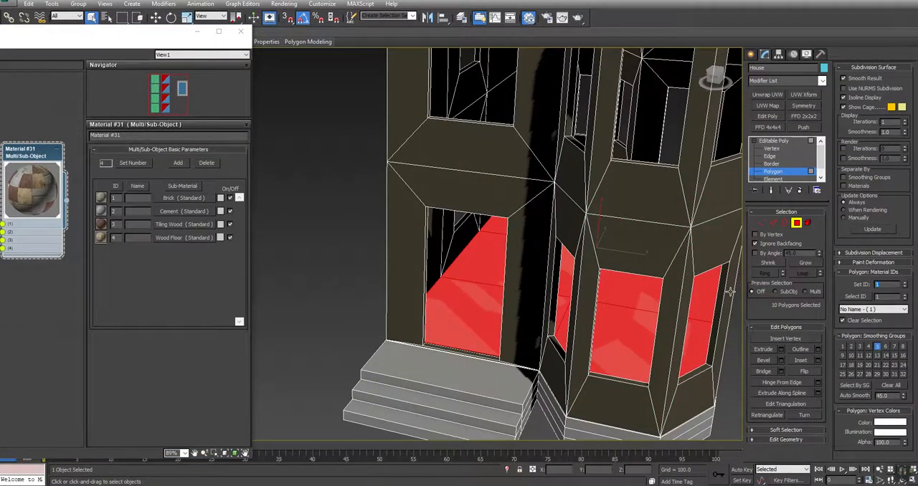
{"action": "type", "text": "4"}
{"action": "key", "text": "Return"}
Select all polygons of the house's flat roof, including the angled sections at both ends.
{"action": "left_click", "coordinate": [290, 214]}
{"action": "middle_click_drag", "start_coordinate": [523, 124], "coordinate": [457, 333]}
{"action": "left_click", "coordinate": [537, 281]}
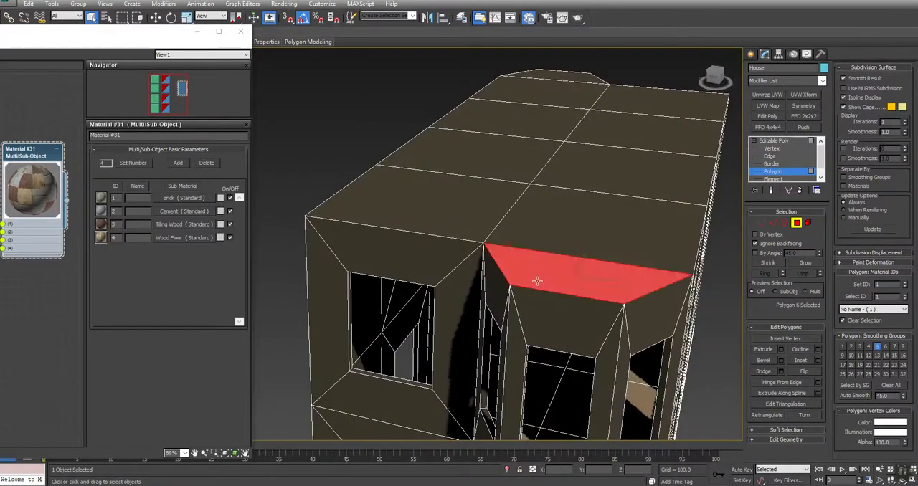
{"action": "left_click", "coordinate": [543, 231], "text": "ctrl"}
{"action": "left_click", "coordinate": [505, 198], "text": "ctrl"}
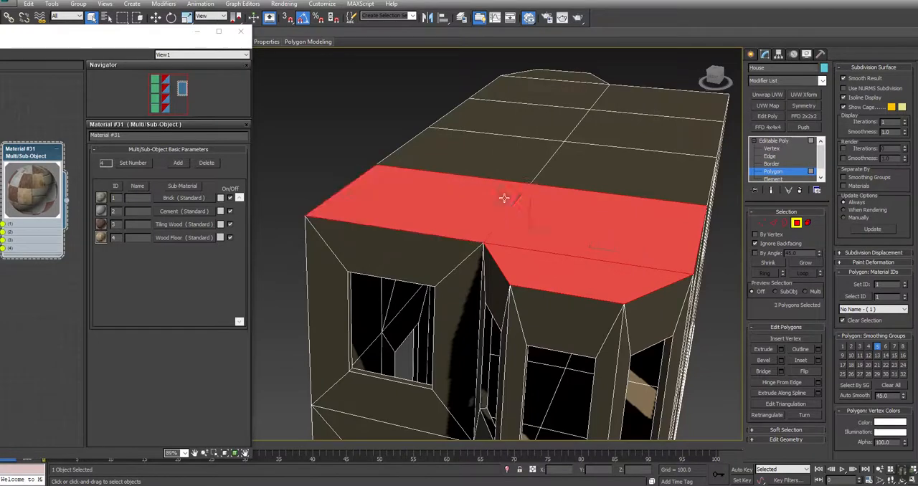
{"action": "left_click", "coordinate": [532, 145], "text": "ctrl"}
{"action": "left_click", "coordinate": [600, 153], "text": "ctrl"}
{"action": "left_click", "coordinate": [614, 129], "text": "ctrl"}
{"action": "left_click", "coordinate": [573, 111], "text": "ctrl"}
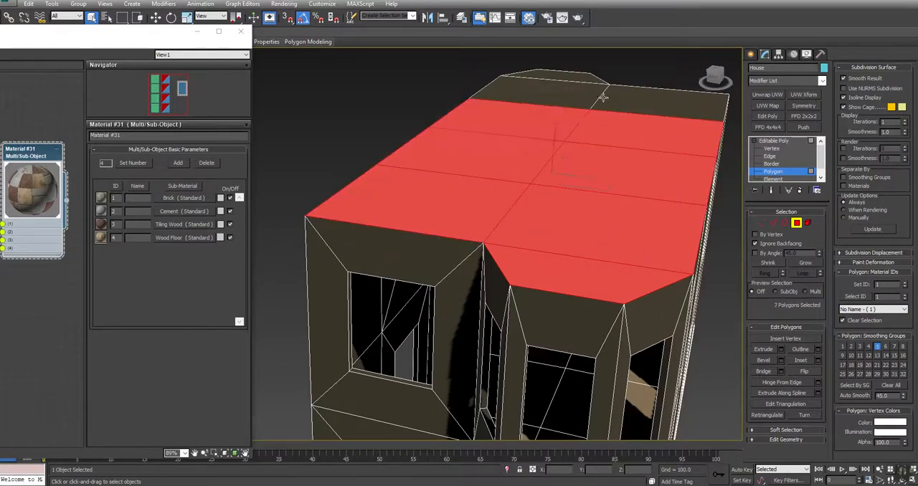
{"action": "left_click", "coordinate": [610, 94], "text": "ctrl"}
{"action": "left_click", "coordinate": [592, 92], "text": "ctrl"}
{"action": "left_click", "coordinate": [581, 77], "text": "ctrl"}
Deselect the stray wall polygon above the upper window and set the roof polygons to material ID 2.
{"action": "middle_click_drag", "start_coordinate": [467, 289], "coordinate": [441, 283], "text": "alt"}
{"action": "right_click", "coordinate": [651, 148]}
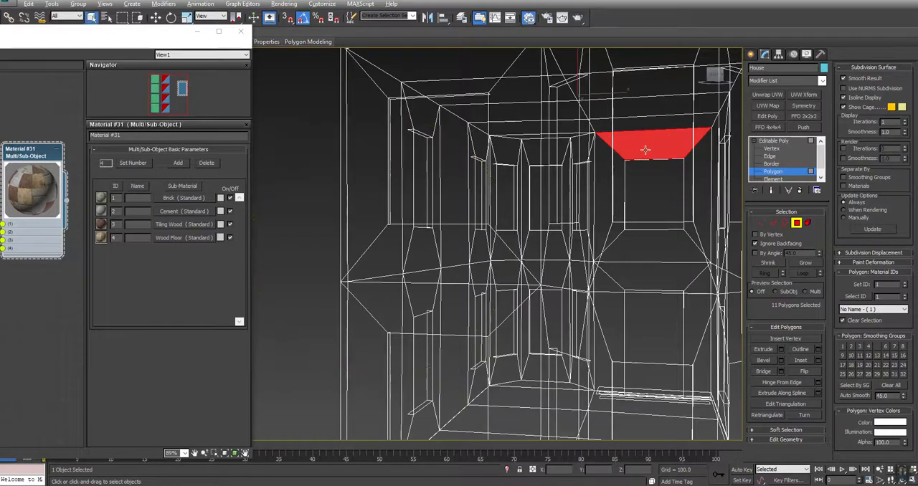
{"action": "left_click", "coordinate": [646, 150], "text": "alt"}
{"action": "scroll", "coordinate": [639, 175], "scroll_direction": "down", "scroll_amount": 5}
{"action": "key", "text": "ctrl+r"}
{"action": "left_click_drag", "start_coordinate": [454, 256], "coordinate": [428, 274]}
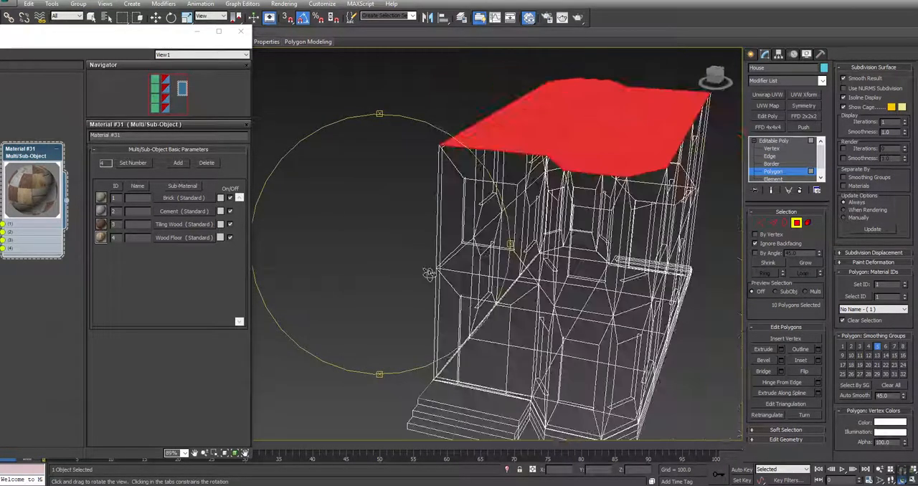
{"action": "right_click", "coordinate": [428, 274]}
{"action": "middle_click_drag", "start_coordinate": [589, 197], "coordinate": [531, 246]}
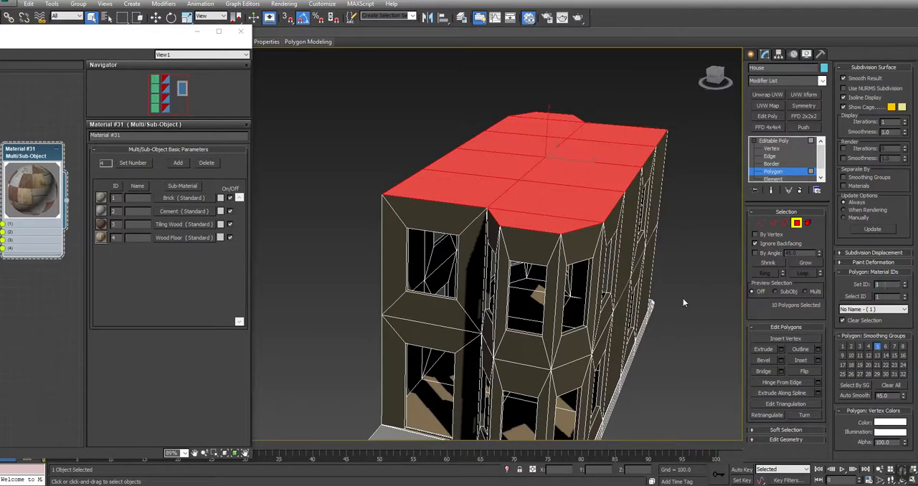
{"action": "type", "text": "2"}
{"action": "key", "text": "Return"}
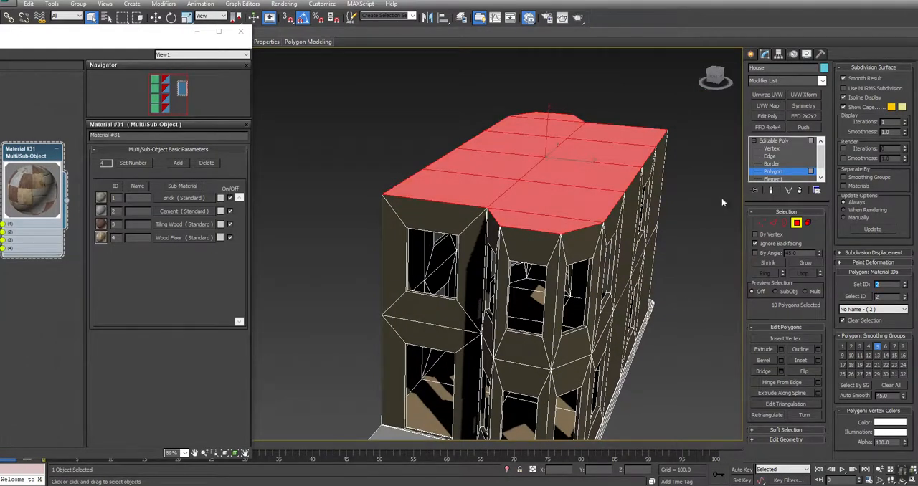
Return the House to object level and add a UVW Map modifier with Box mapping.
{"action": "left_click", "coordinate": [772, 141]}
{"action": "middle_click_drag", "start_coordinate": [681, 317], "coordinate": [668, 279]}
{"action": "key", "text": "ctrl+r"}
{"action": "left_click_drag", "start_coordinate": [420, 276], "coordinate": [411, 257]}
{"action": "right_click", "coordinate": [411, 258]}
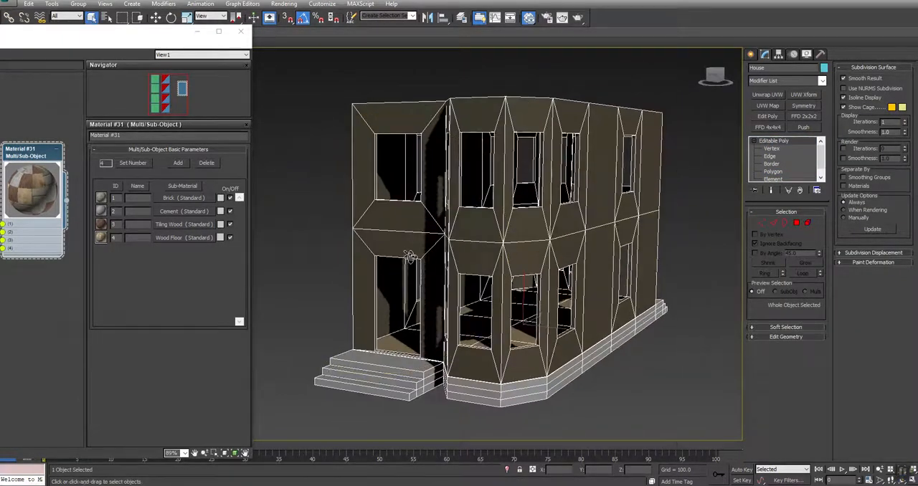
{"action": "left_click", "coordinate": [754, 141]}
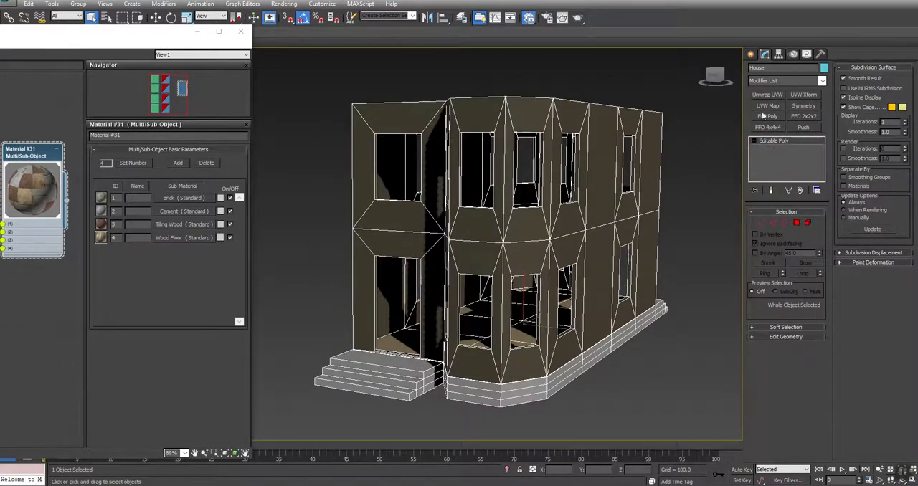
{"action": "left_click", "coordinate": [768, 105]}
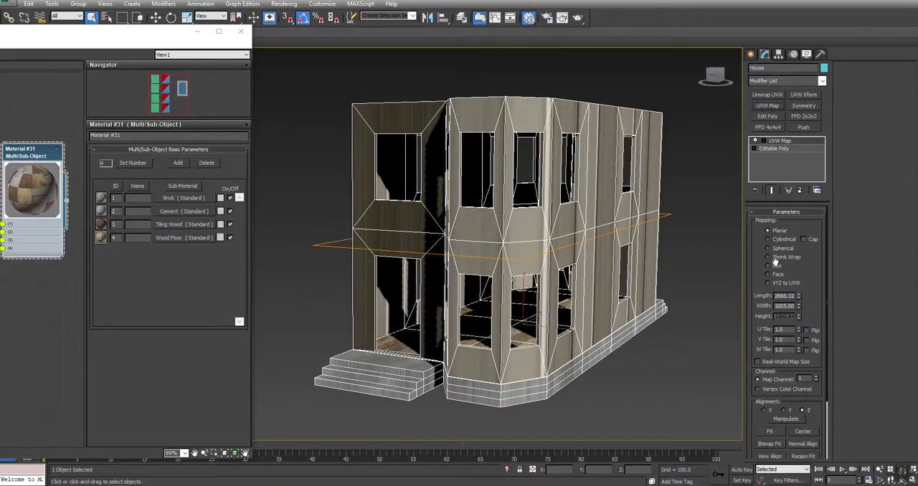
{"action": "left_click", "coordinate": [776, 267]}
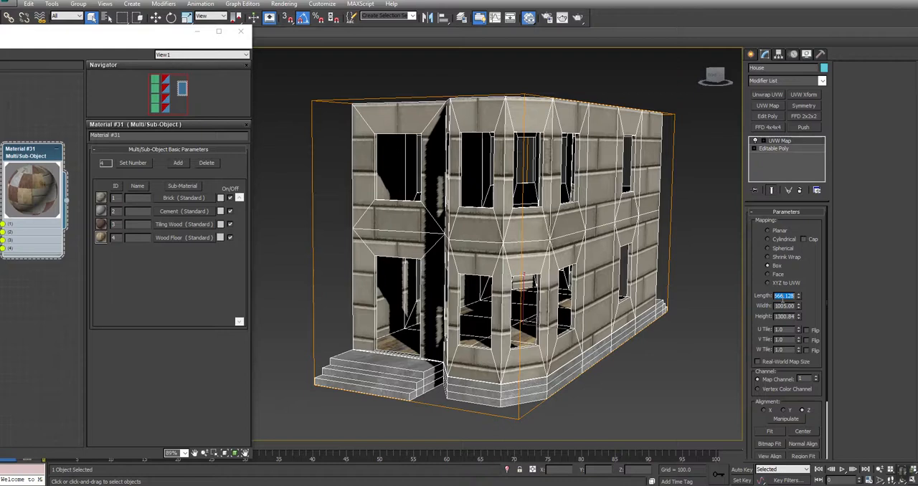
Set the UVW Map box's length, width and height to 1024 each and check the brick tiling on the side wall.
{"action": "type", "text": "1024"}
{"action": "key", "text": "Tab"}
{"action": "type", "text": "1024"}
{"action": "key", "text": "Tab"}
{"action": "type", "text": "1"}
{"action": "key", "text": "Return"}
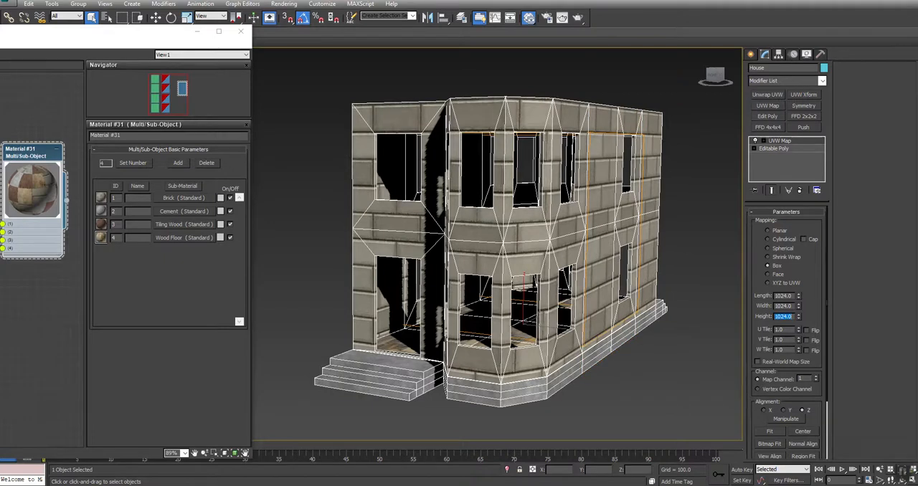
{"action": "middle_click_drag", "start_coordinate": [578, 233], "coordinate": [470, 251]}
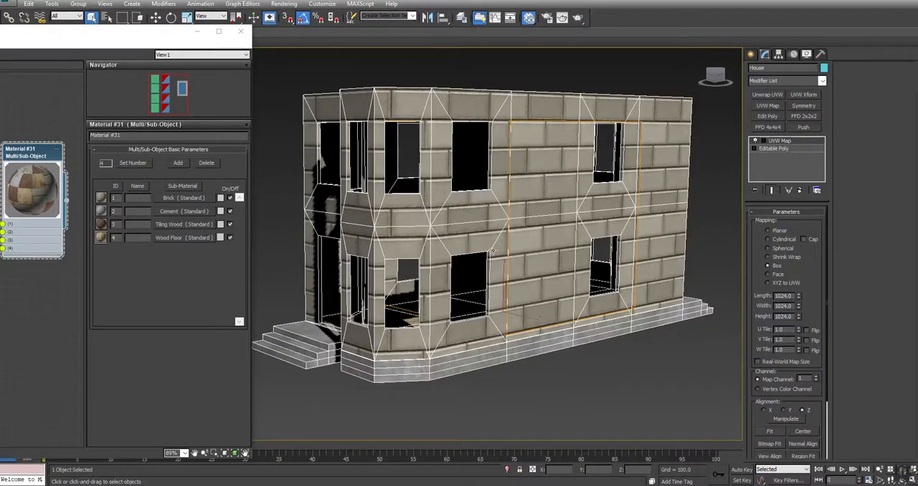
Refit the UVW Map box to the House and set its length, width and height to 256 each.
{"action": "middle_click_drag", "start_coordinate": [559, 263], "coordinate": [571, 280]}
{"action": "mouse_move", "coordinate": [393, 289]}
{"action": "middle_mouse_down", "text": "alt"}
{"action": "mouse_move", "coordinate": [446, 288]}
{"action": "mouse_move", "coordinate": [409, 288]}
{"action": "middle_mouse_up", "text": "alt"}
{"action": "key", "text": "q"}
{"action": "left_click", "coordinate": [778, 430]}
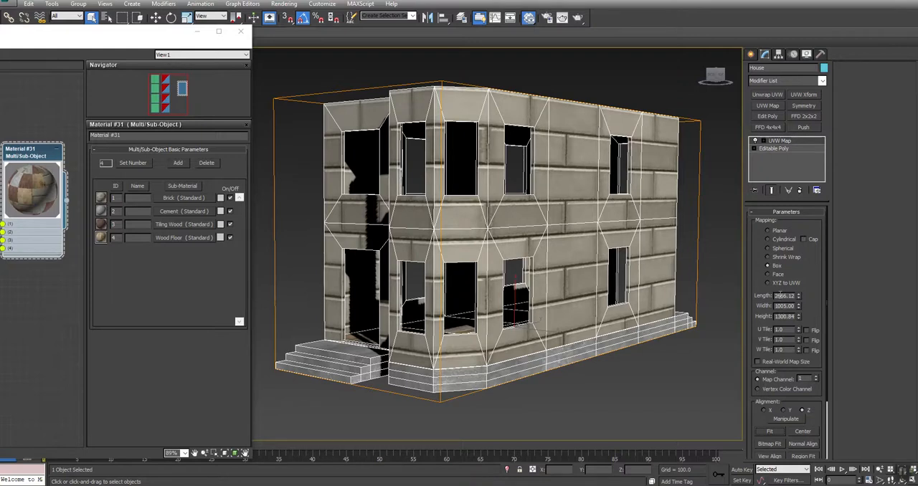
{"action": "type", "text": "256"}
{"action": "key", "text": "Tab"}
{"action": "type", "text": "256"}
{"action": "key", "text": "Tab"}
{"action": "type", "text": "256"}
{"action": "key", "text": "Return"}
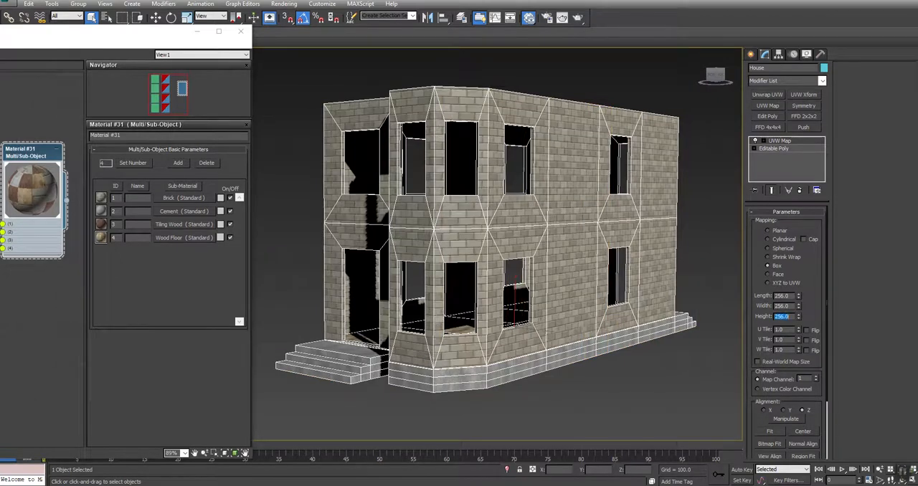
Lower the House's UVW Map gizmo about 8.2 units to line up the brick rows around the windows and check the cement base.
{"action": "middle_click_drag", "start_coordinate": [496, 262], "coordinate": [518, 254]}
{"action": "key", "text": "ctrl+r"}
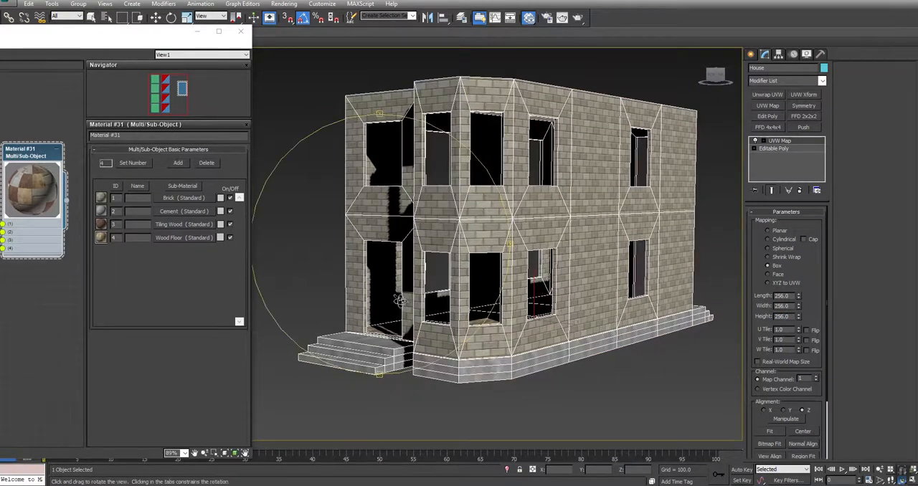
{"action": "left_click_drag", "start_coordinate": [366, 294], "coordinate": [344, 292]}
{"action": "scroll", "coordinate": [486, 327], "scroll_direction": "up", "scroll_amount": 10}
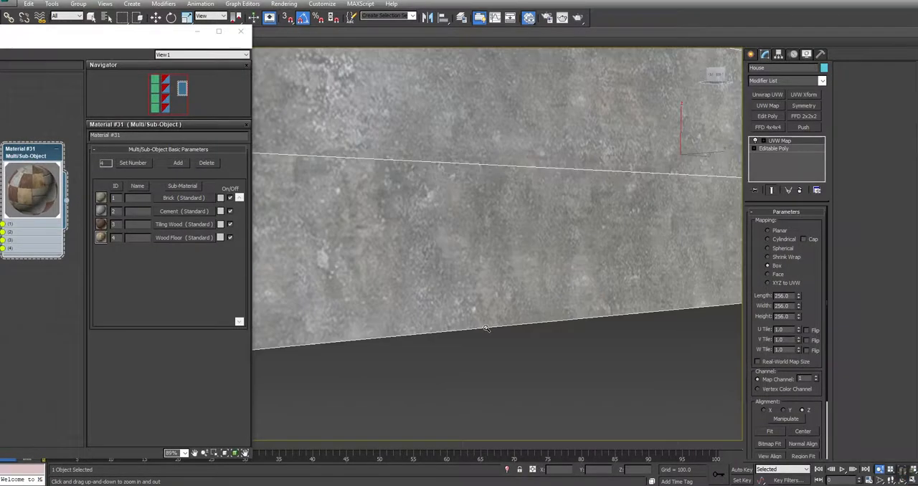
{"action": "scroll", "coordinate": [488, 331], "scroll_direction": "down", "scroll_amount": 4}
{"action": "middle_click_drag", "start_coordinate": [587, 198], "coordinate": [627, 251]}
{"action": "left_click", "coordinate": [764, 141]}
{"action": "left_click", "coordinate": [778, 148]}
{"action": "middle_click_drag", "start_coordinate": [679, 196], "coordinate": [661, 193]}
{"action": "scroll", "coordinate": [660, 194], "scroll_direction": "down", "scroll_amount": 3}
{"action": "middle_click_drag", "start_coordinate": [660, 159], "coordinate": [614, 231]}
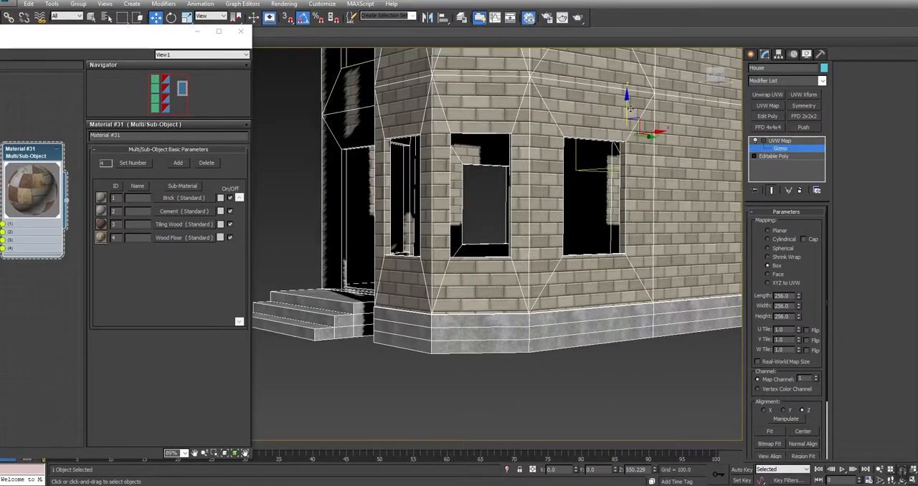
{"action": "middle_click_drag", "start_coordinate": [627, 108], "coordinate": [614, 97]}
{"action": "scroll", "coordinate": [603, 125], "scroll_direction": "up", "scroll_amount": 4}
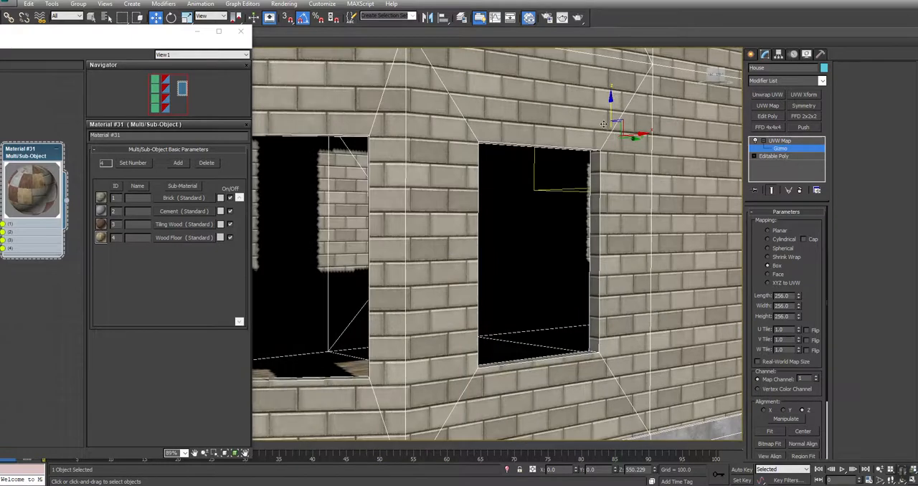
{"action": "left_click_drag", "start_coordinate": [610, 109], "coordinate": [611, 115]}
{"action": "left_click_drag", "start_coordinate": [611, 114], "coordinate": [611, 115]}
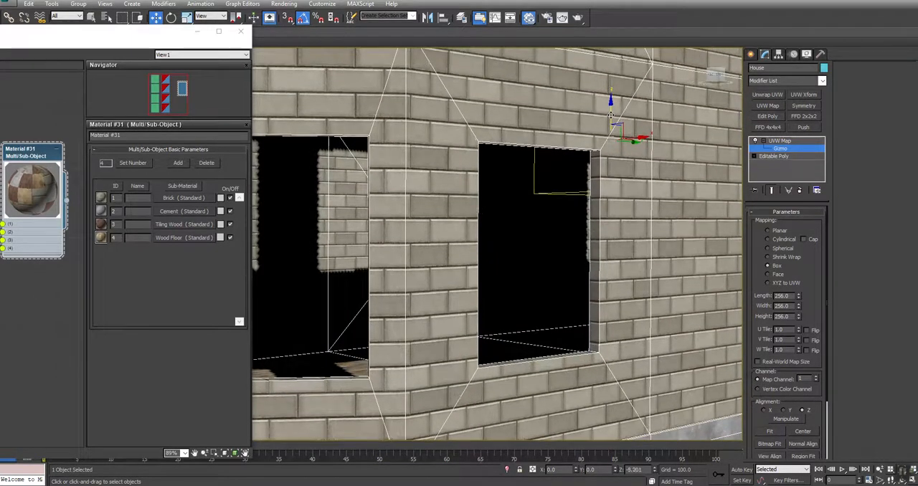
{"action": "middle_click_drag", "start_coordinate": [611, 115], "coordinate": [650, 268]}
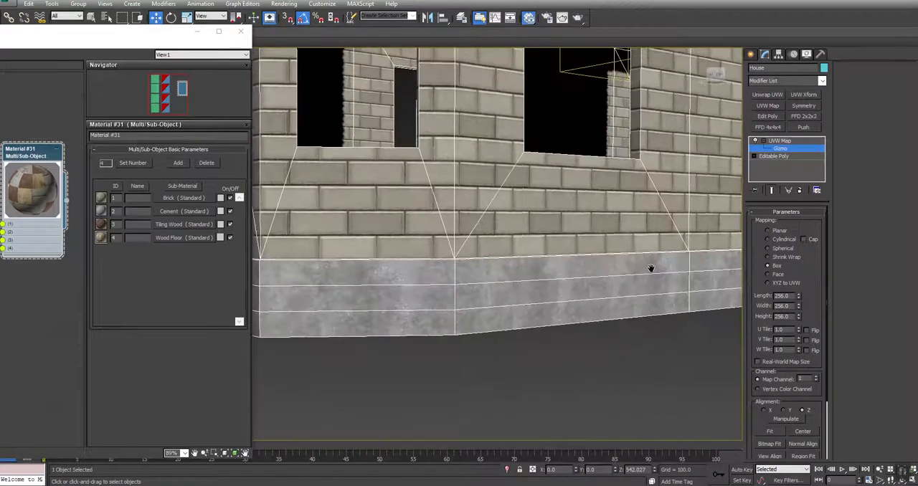
{"action": "scroll", "coordinate": [386, 271], "scroll_direction": "up", "scroll_amount": 3}
{"action": "scroll", "coordinate": [385, 271], "scroll_direction": "down", "scroll_amount": 6}
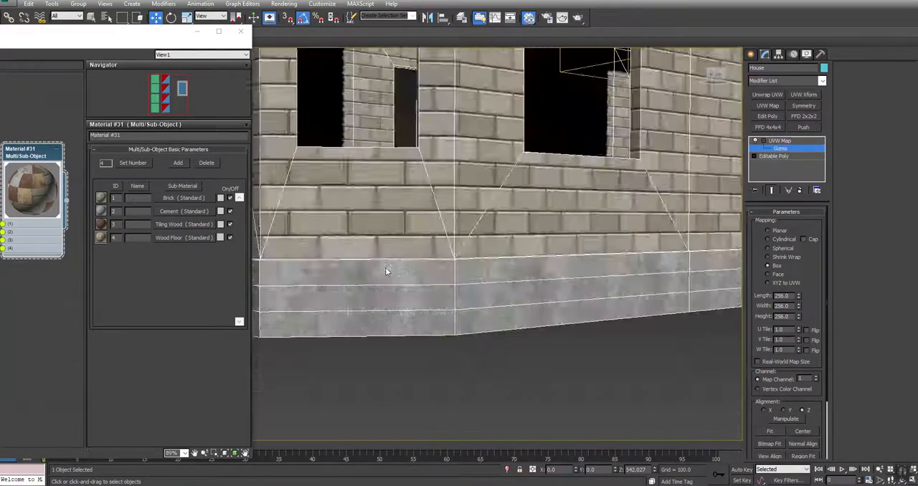
Convert the House to Editable Poly and deselect it after checking the roof and walls.
{"action": "middle_click_drag", "start_coordinate": [507, 229], "coordinate": [477, 247], "text": "alt"}
{"action": "middle_click_drag", "start_coordinate": [485, 176], "coordinate": [507, 235]}
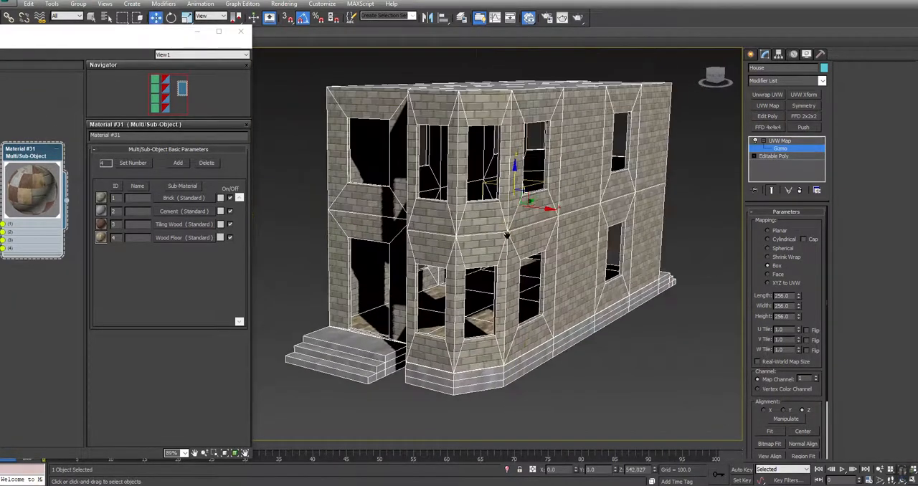
{"action": "right_click", "coordinate": [558, 110]}
{"action": "mouse_move", "coordinate": [617, 188]}
{"action": "left_click", "coordinate": [672, 205]}
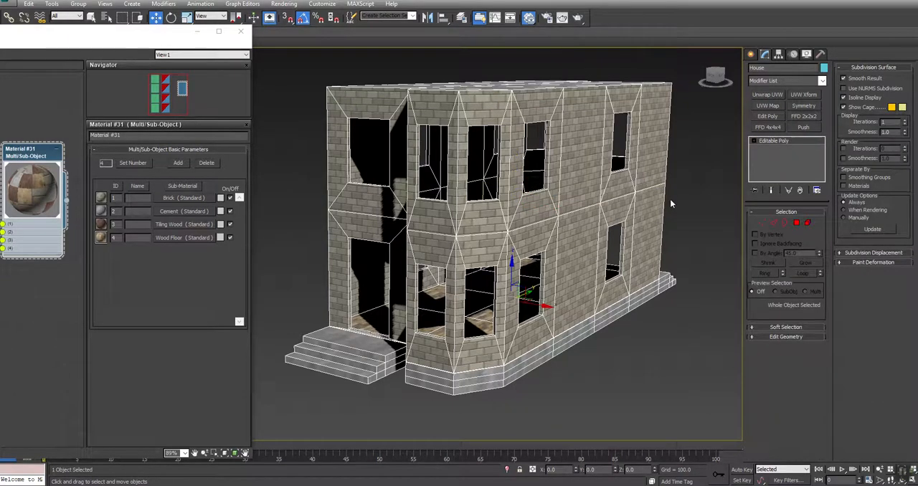
{"action": "key", "text": "ctrl+r"}
{"action": "left_click_drag", "start_coordinate": [456, 262], "coordinate": [391, 342]}
{"action": "key", "text": "w"}
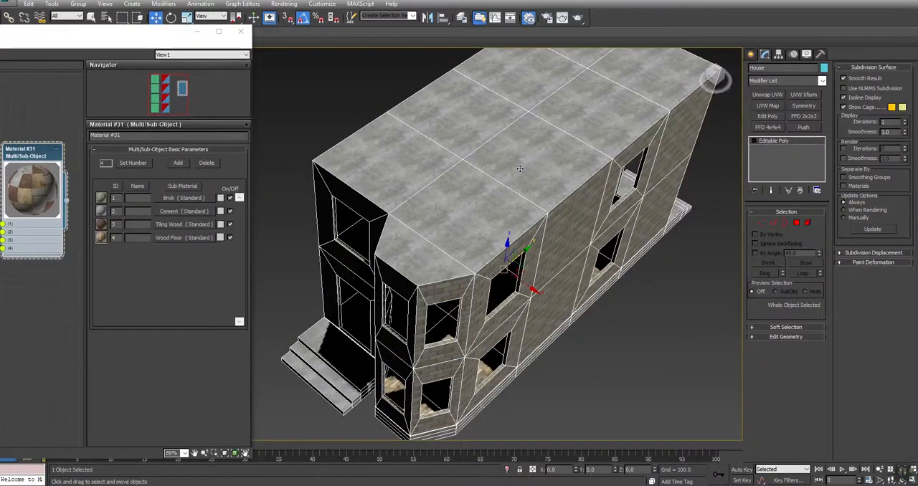
{"action": "left_click", "coordinate": [634, 348]}
Unhide all objects, then hide everything except the upper front window of the bay.
{"action": "key", "text": "ctrl+r"}
{"action": "left_click_drag", "start_coordinate": [432, 332], "coordinate": [425, 269]}
{"action": "key", "text": "w"}
{"action": "right_click", "coordinate": [310, 175]}
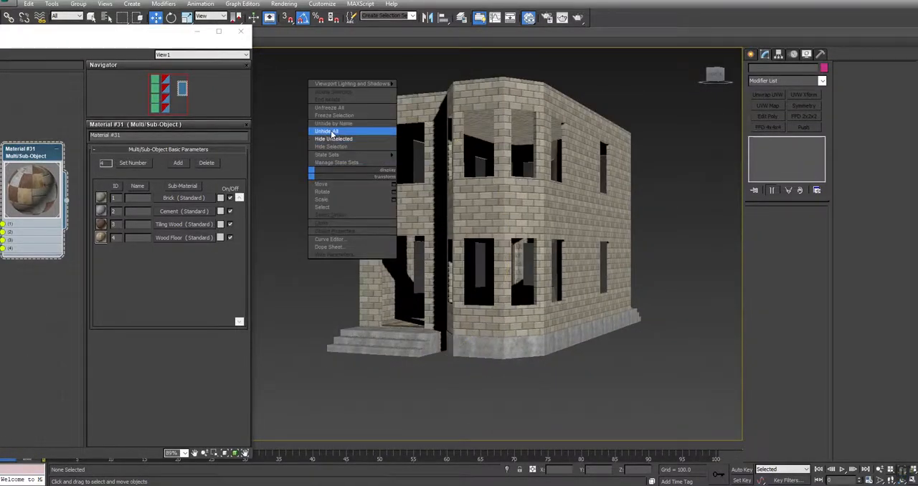
{"action": "left_click", "coordinate": [327, 132]}
{"action": "left_click", "coordinate": [482, 143]}
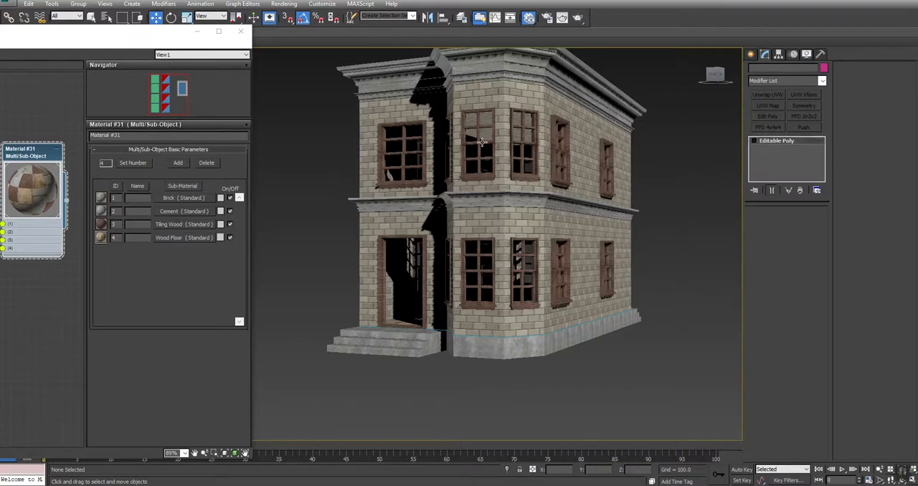
{"action": "right_click", "coordinate": [482, 146]}
{"action": "left_click", "coordinate": [506, 106]}
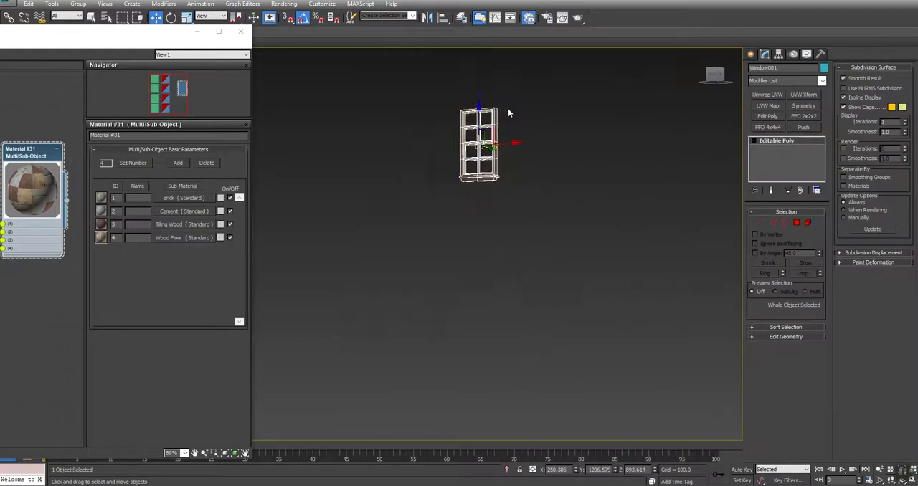
Frame the isolated window and add a UVW Map modifier with Box mapping to it.
{"action": "key", "text": "z"}
{"action": "middle_click_drag", "start_coordinate": [502, 174], "coordinate": [726, 137]}
{"action": "scroll", "coordinate": [546, 170], "scroll_direction": "down", "scroll_amount": 2}
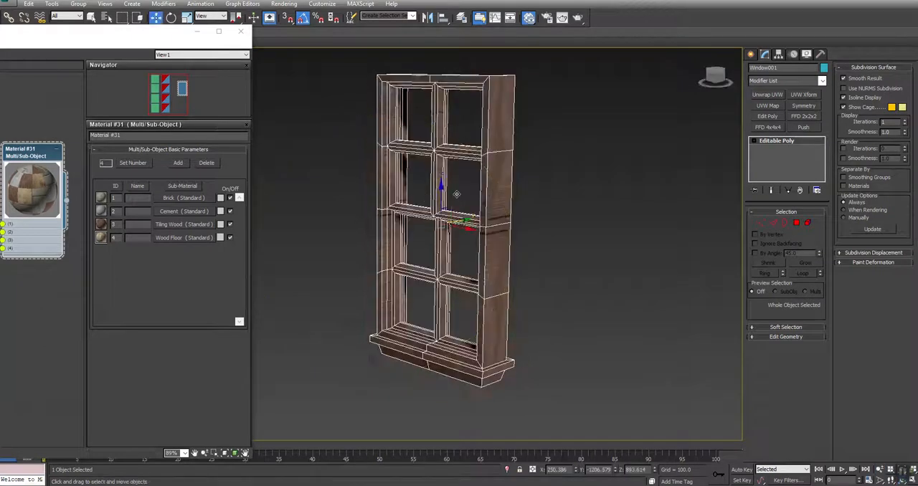
{"action": "left_click", "coordinate": [766, 105]}
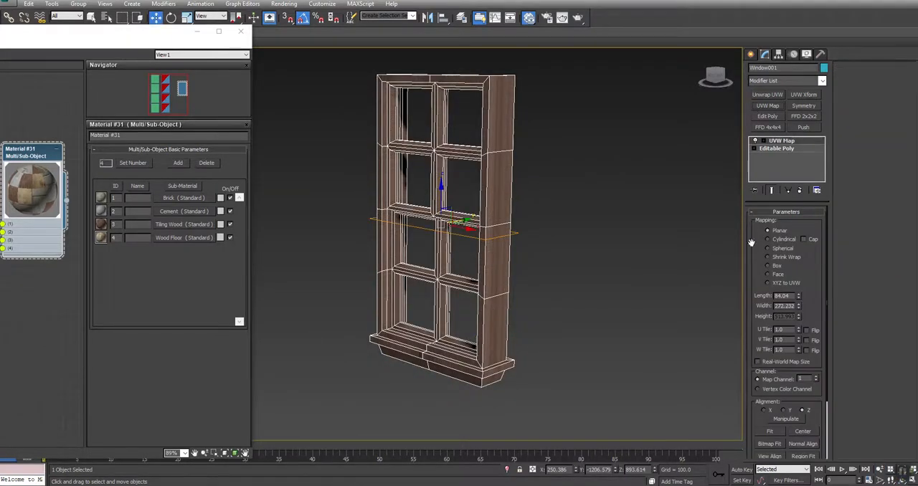
{"action": "left_click", "coordinate": [777, 266]}
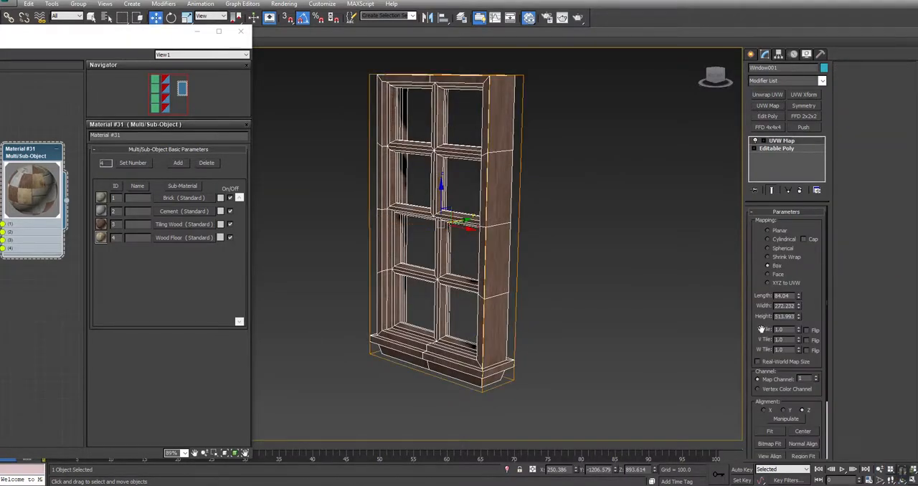
Try a length, width and height of 128 each for the window's UVW Map box.
{"action": "double_click", "coordinate": [789, 297]}
{"action": "type", "text": "128"}
{"action": "key", "text": "Tab"}
{"action": "key", "text": "Tab"}
{"action": "type", "text": "128"}
{"action": "key", "text": "Return"}
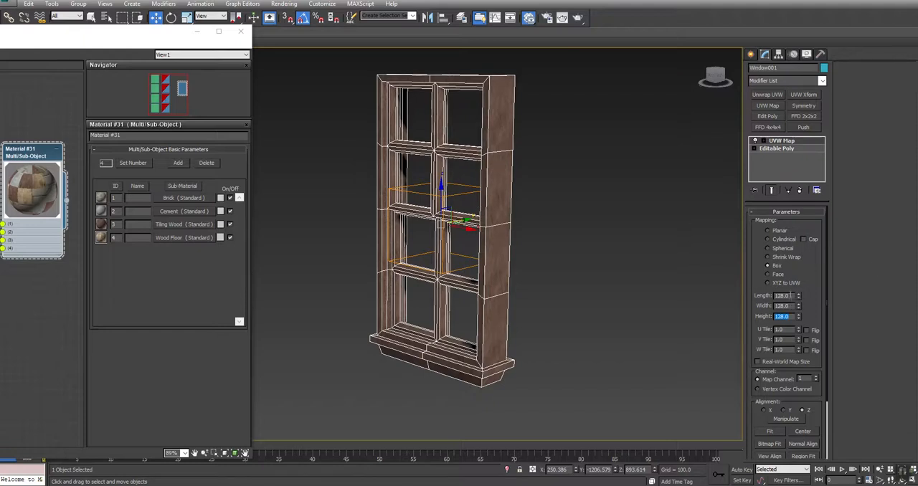
Set the length, width and height of the window's UVW Map box to 256 each.
{"action": "key", "text": "Tab"}
{"action": "type", "text": "256"}
{"action": "key", "text": "Tab"}
{"action": "type", "text": "256"}
{"action": "key", "text": "Tab"}
{"action": "type", "text": "256"}
{"action": "key", "text": "Return"}
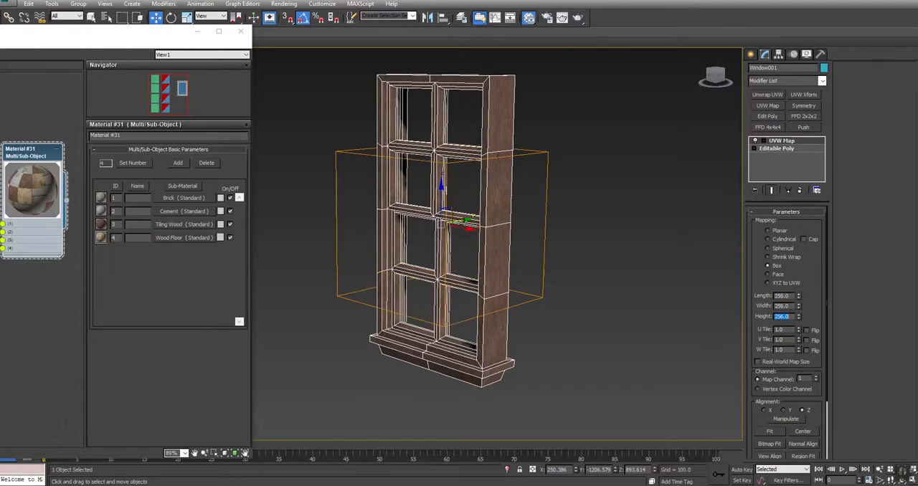
Activate the gizmo of the window's UVW Map and scale it uniformly to adjust the wood grain.
{"action": "middle_click_drag", "start_coordinate": [378, 290], "coordinate": [474, 266], "text": "alt"}
{"action": "left_click", "coordinate": [763, 141]}
{"action": "left_click", "coordinate": [779, 149]}
{"action": "key", "text": "r"}
{"action": "mouse_move", "coordinate": [437, 229]}
{"action": "left_mouse_down"}
{"action": "mouse_move", "coordinate": [431, 212]}
{"action": "mouse_move", "coordinate": [431, 223]}
{"action": "left_mouse_up"}
Collapse the window's UVW Map modifier into its Editable Poly and accept the warning.
{"action": "right_click", "coordinate": [774, 140]}
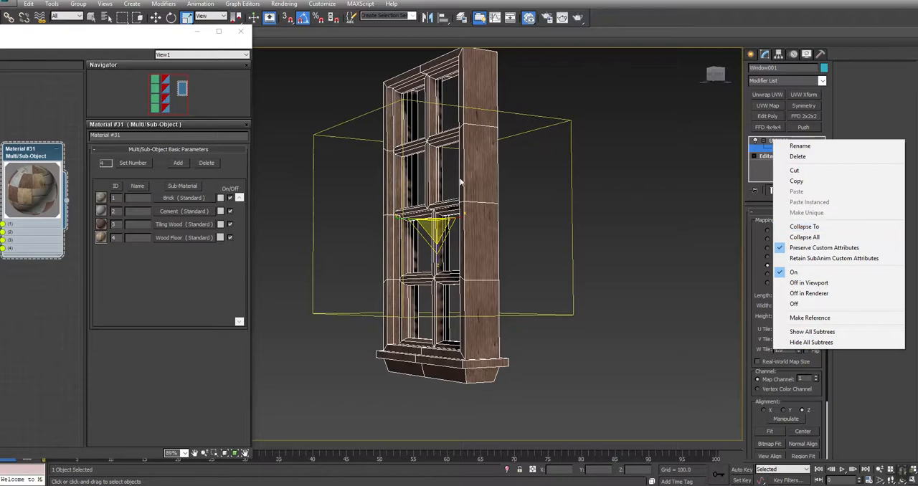
{"action": "left_click", "coordinate": [814, 227]}
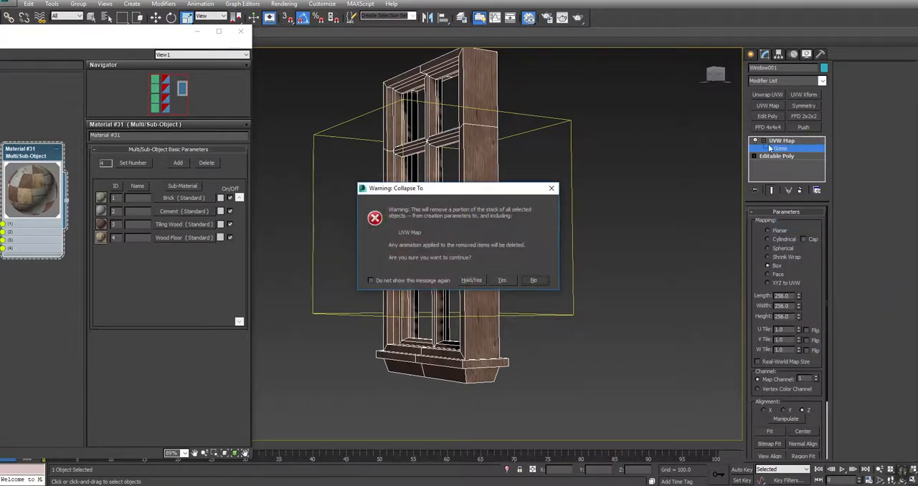
{"action": "left_click", "coordinate": [502, 281]}
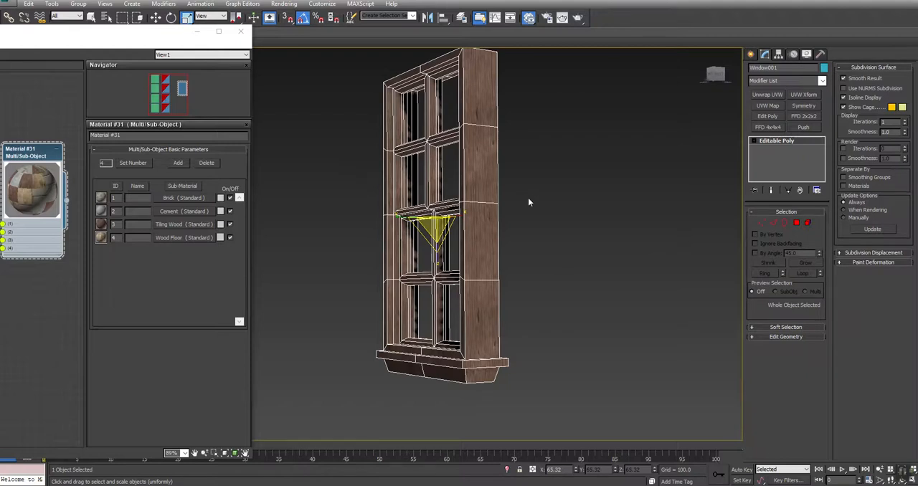
Add an Unwrap UVW modifier to the window and show Wood_PANEL_D.png as the UV editor background.
{"action": "middle_click_drag", "start_coordinate": [528, 203], "coordinate": [419, 230], "text": "alt"}
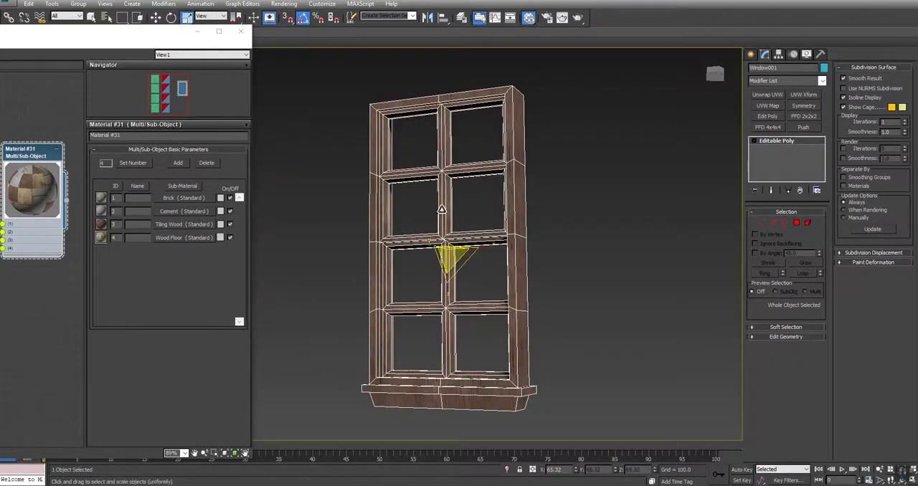
{"action": "left_click", "coordinate": [770, 94]}
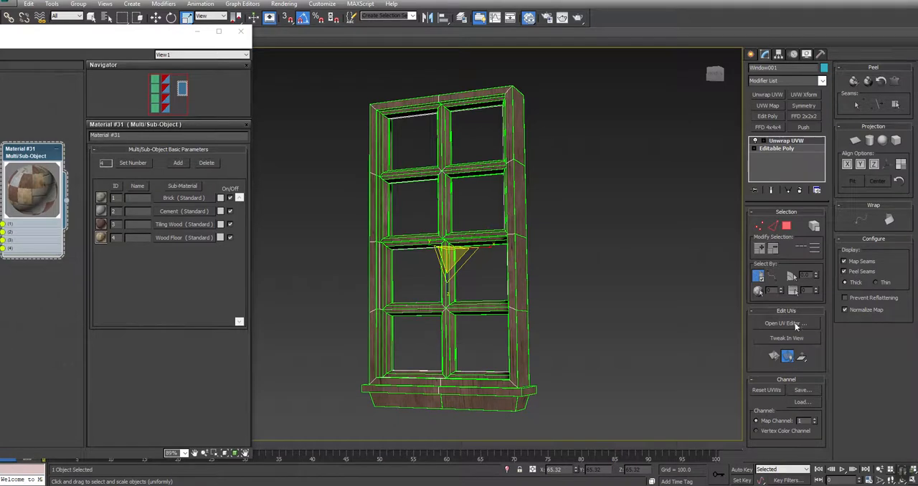
{"action": "left_click", "coordinate": [785, 323]}
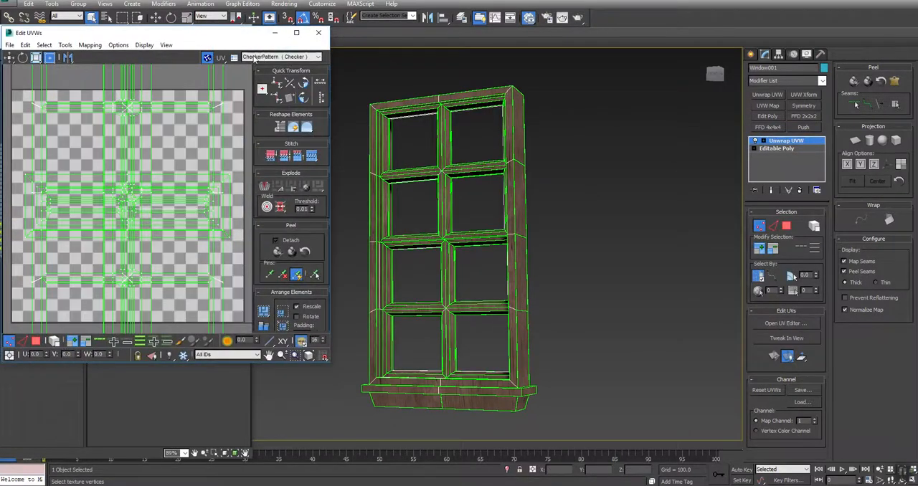
{"action": "left_click", "coordinate": [255, 57]}
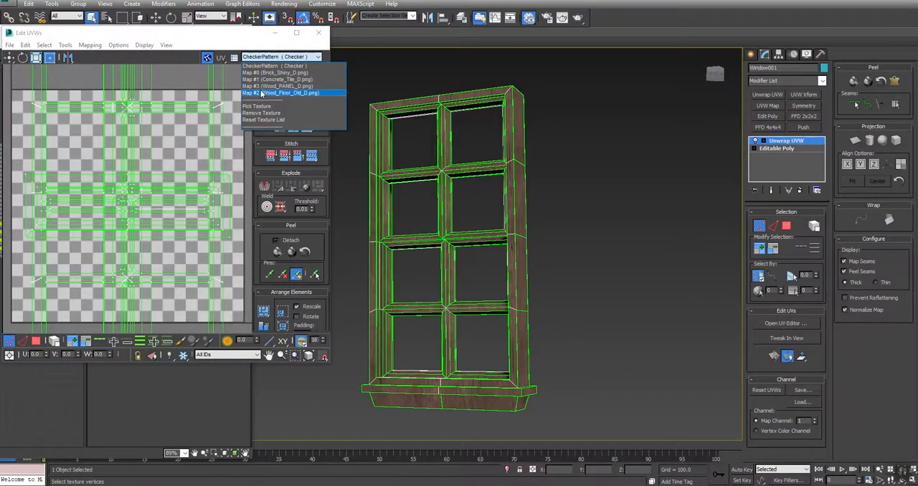
{"action": "left_click", "coordinate": [278, 86]}
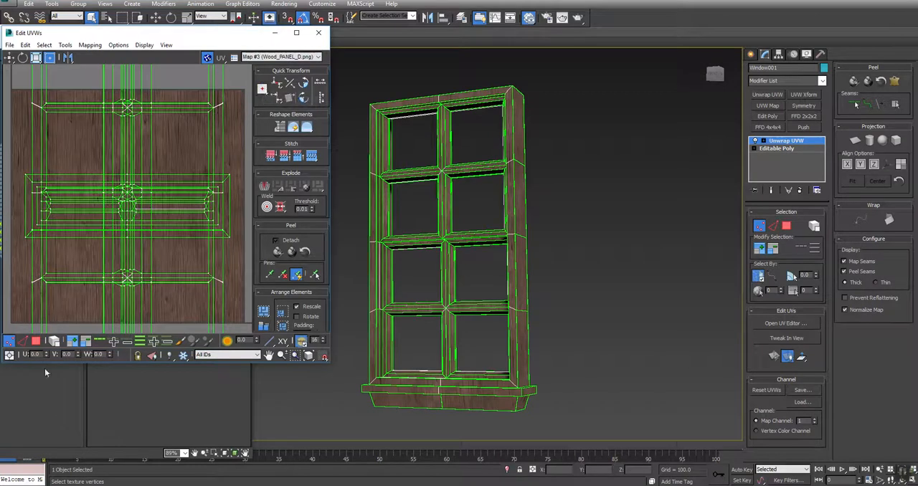
{"action": "middle_click_drag", "start_coordinate": [144, 151], "coordinate": [130, 202]}
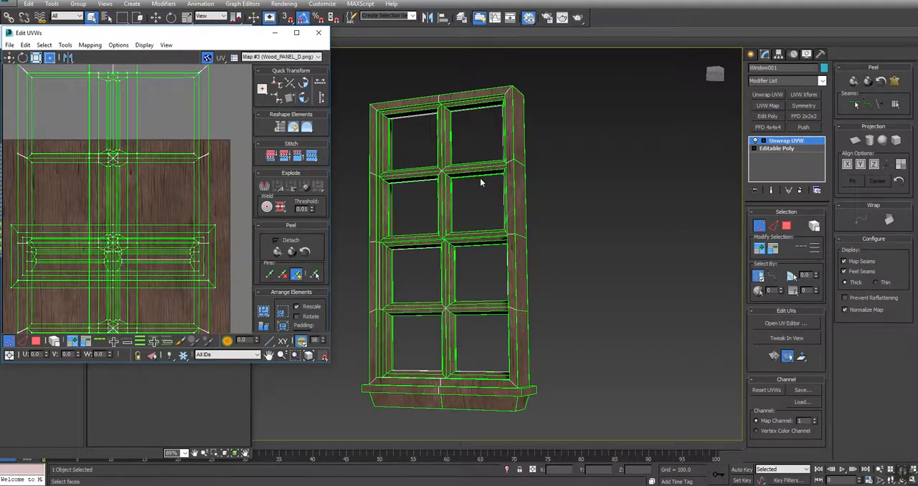
Turn off the map seams display and inspect the wood grain direction on the window's crossbars.
{"action": "middle_click_drag", "start_coordinate": [484, 191], "coordinate": [503, 225]}
{"action": "left_click", "coordinate": [851, 263]}
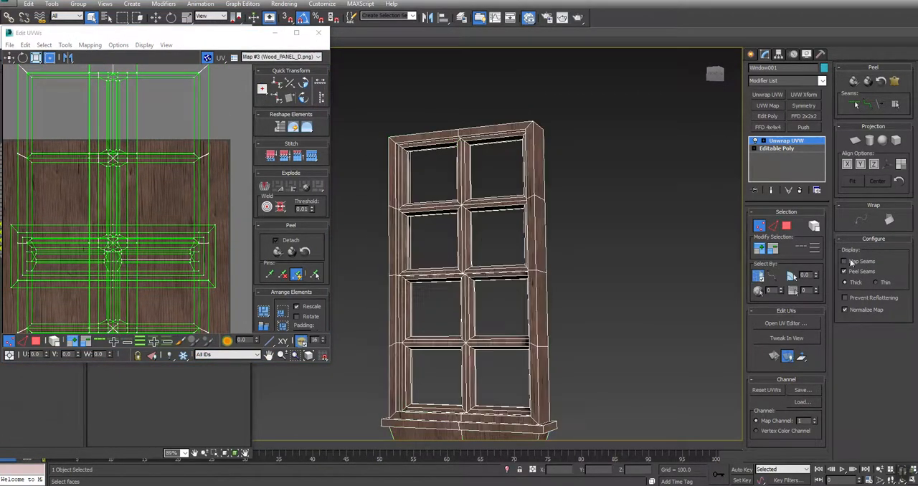
{"action": "scroll", "coordinate": [515, 262], "scroll_direction": "up", "scroll_amount": 2}
{"action": "scroll", "coordinate": [535, 221], "scroll_direction": "up", "scroll_amount": 4}
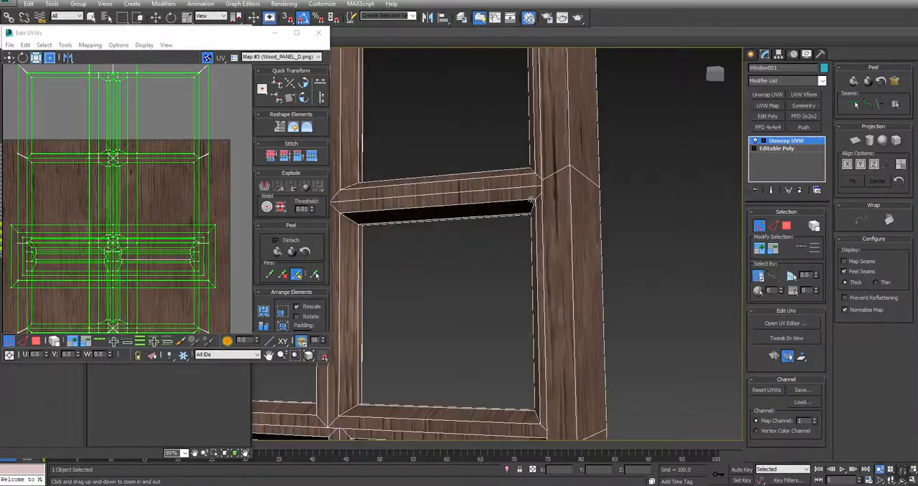
{"action": "scroll", "coordinate": [529, 205], "scroll_direction": "down", "scroll_amount": 1}
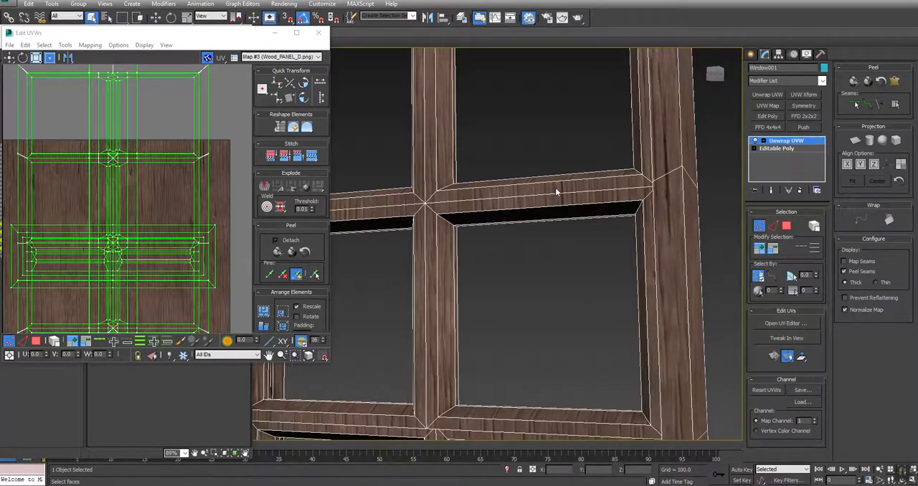
{"action": "middle_click_drag", "start_coordinate": [556, 192], "coordinate": [483, 190], "text": "alt"}
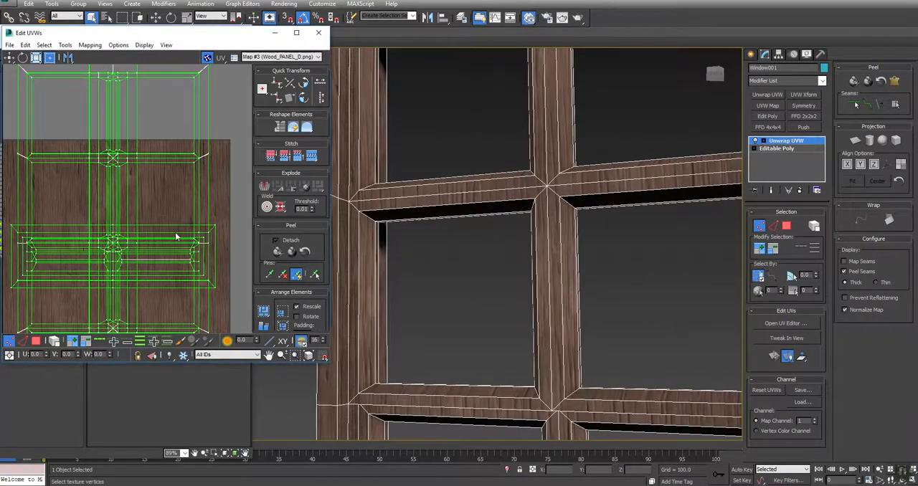
Maximize the UV editor and bring the window's whole UV layout into view.
{"action": "scroll", "coordinate": [136, 241], "scroll_direction": "down", "scroll_amount": 4}
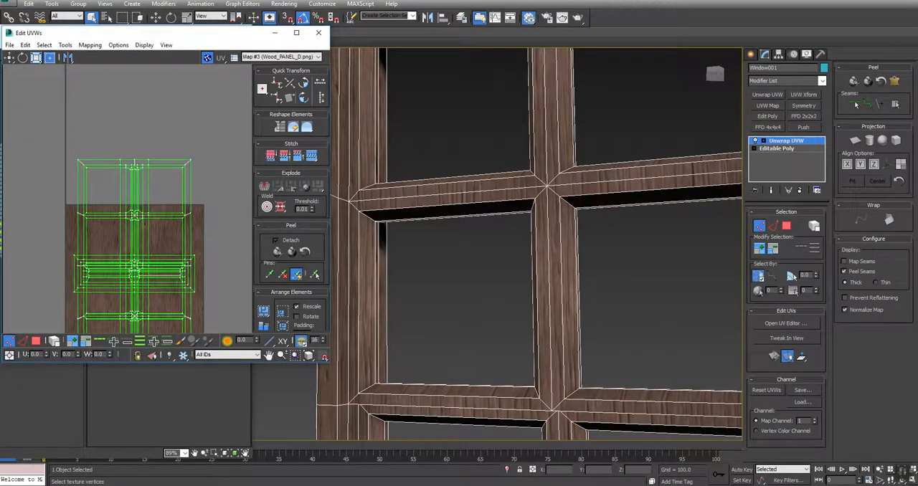
{"action": "left_click", "coordinate": [297, 33]}
{"action": "middle_click_drag", "start_coordinate": [432, 279], "coordinate": [418, 189]}
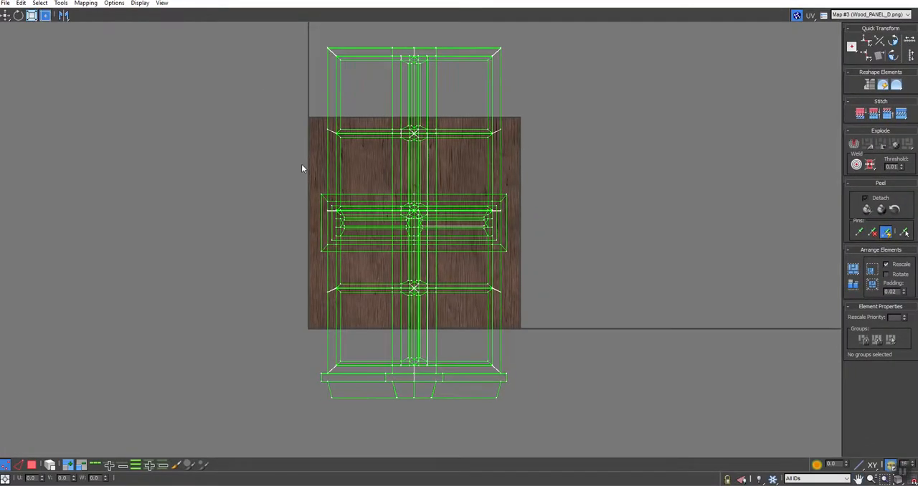
Select the UV faces of the window's horizontal frame pieces and crossbars and rotate them 90 degrees.
{"action": "middle_click_drag", "start_coordinate": [446, 143], "coordinate": [440, 160]}
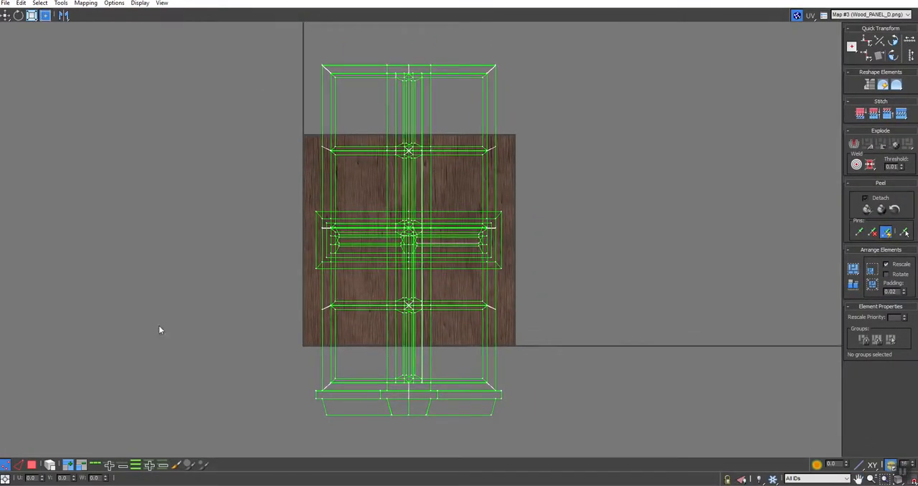
{"action": "left_click", "coordinate": [32, 467]}
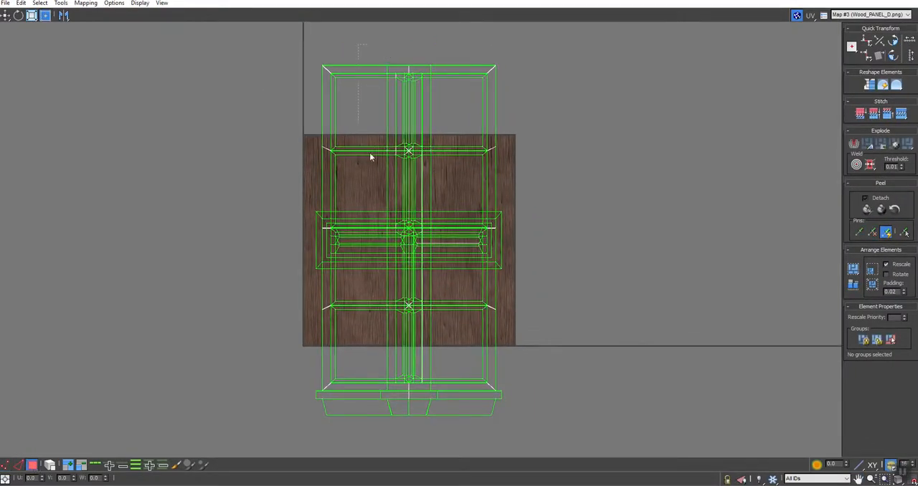
{"action": "left_click", "coordinate": [403, 405]}
{"action": "left_click_drag", "start_coordinate": [445, 42], "coordinate": [455, 442], "text": "ctrl"}
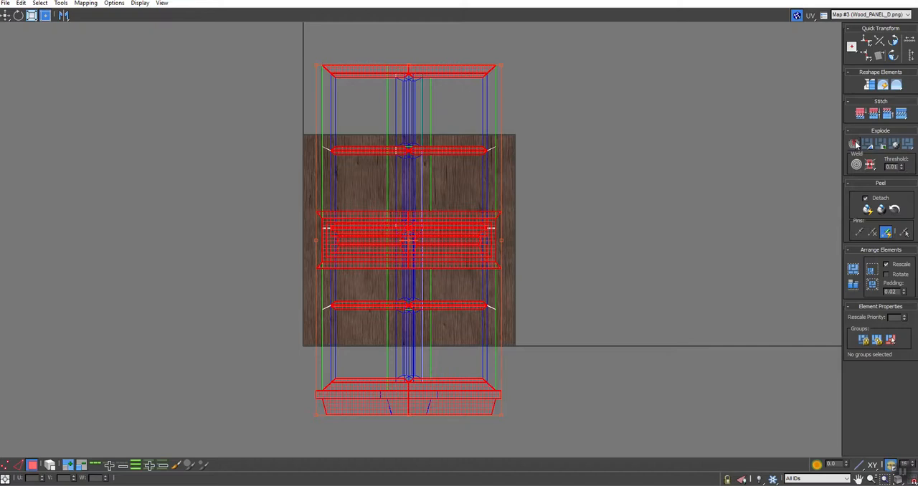
{"action": "left_click", "coordinate": [893, 55]}
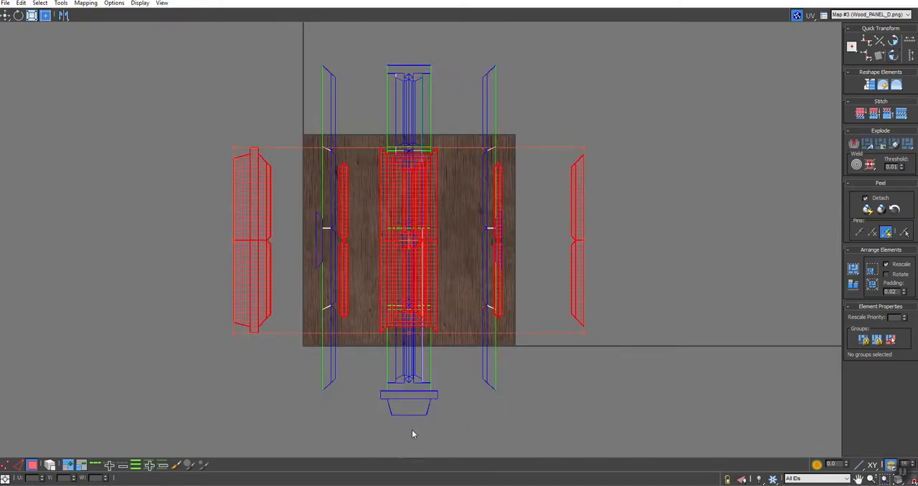
Select the UV faces of the window sill's ends and rotate them 90 degrees.
{"action": "middle_click_drag", "start_coordinate": [412, 434], "coordinate": [404, 394]}
{"action": "left_click_drag", "start_coordinate": [371, 409], "coordinate": [431, 356]}
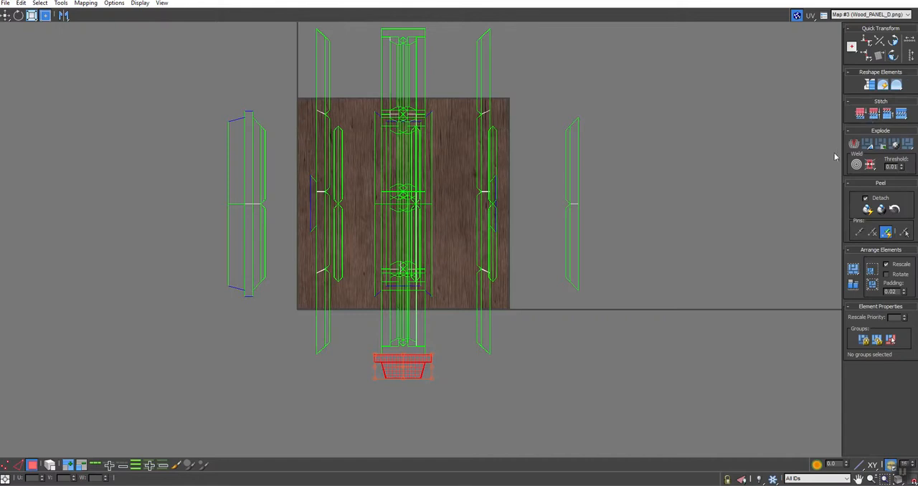
{"action": "left_click", "coordinate": [894, 56]}
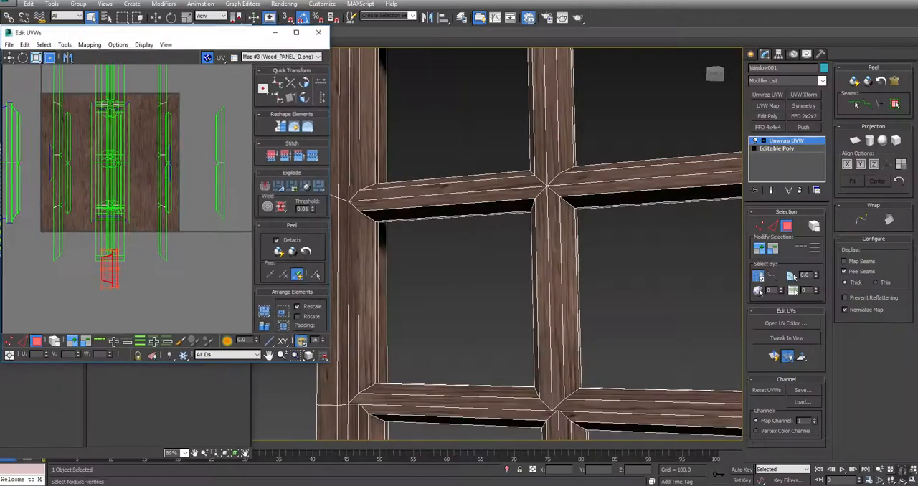
Move the UV editor aside and collapse the window's Unwrap UVW modifier into its Editable Poly, accepting the warning.
{"action": "middle_click_drag", "start_coordinate": [589, 281], "coordinate": [580, 299], "text": "alt"}
{"action": "left_click_drag", "start_coordinate": [244, 36], "coordinate": [294, 155]}
{"action": "middle_click_drag", "start_coordinate": [607, 332], "coordinate": [599, 319]}
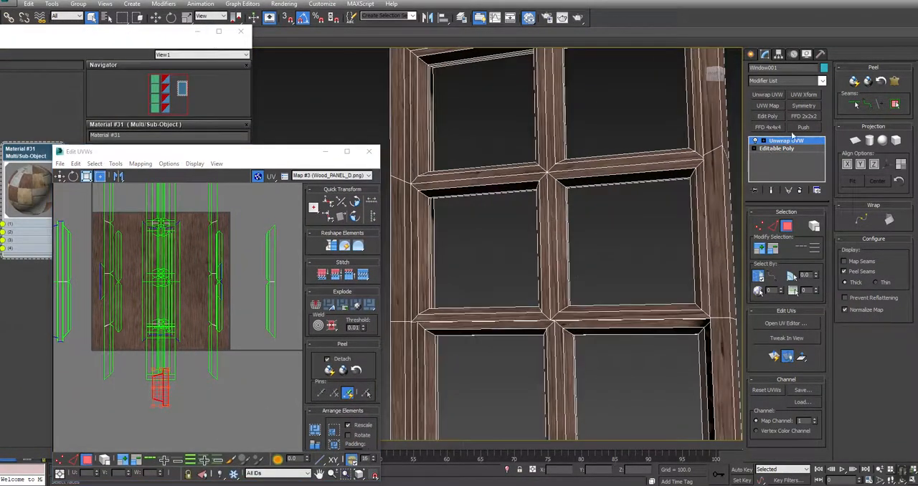
{"action": "right_click", "coordinate": [782, 142]}
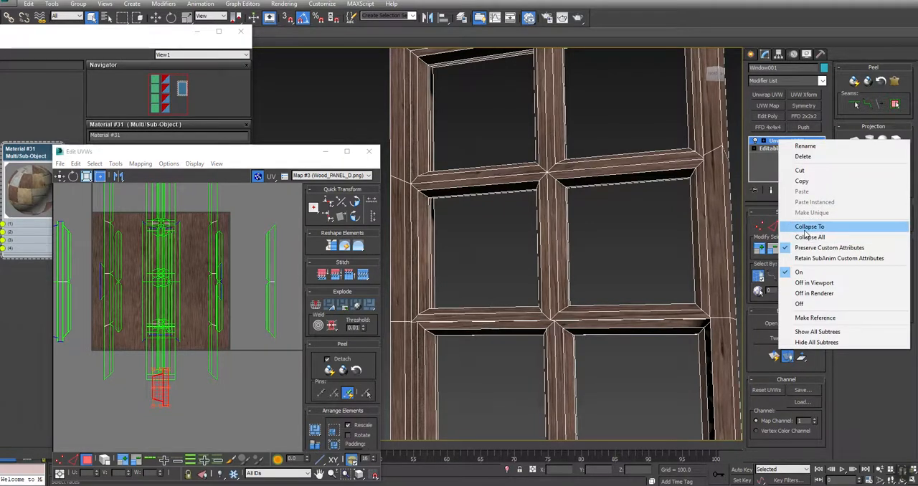
{"action": "left_click", "coordinate": [804, 230]}
{"action": "left_click", "coordinate": [511, 279]}
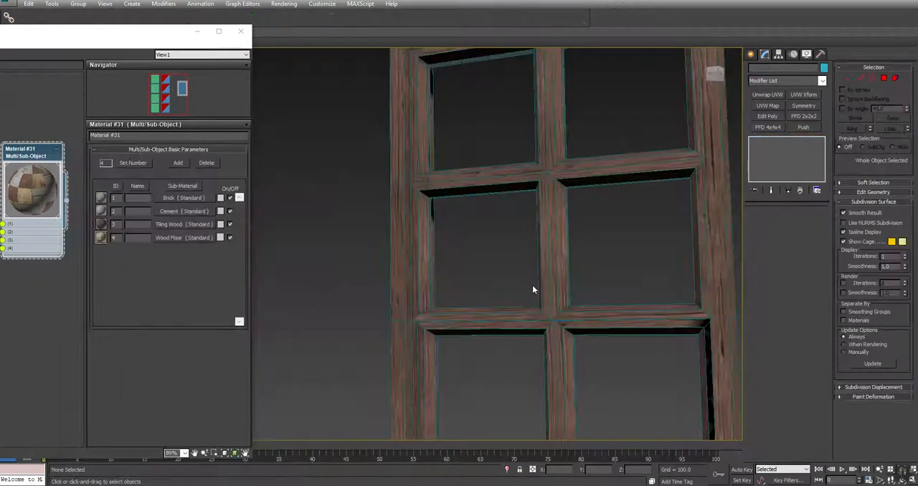
Examine the wood grain direction on the isolated window's frame and crossbars from several angles.
{"action": "middle_click_drag", "start_coordinate": [613, 310], "coordinate": [584, 293]}
{"action": "scroll", "coordinate": [584, 292], "scroll_direction": "down", "scroll_amount": 2}
{"action": "left_click", "coordinate": [645, 231]}
{"action": "left_click", "coordinate": [695, 231]}
{"action": "middle_click_drag", "start_coordinate": [663, 281], "coordinate": [469, 264], "text": "alt"}
{"action": "scroll", "coordinate": [434, 295], "scroll_direction": "up", "scroll_amount": 5}
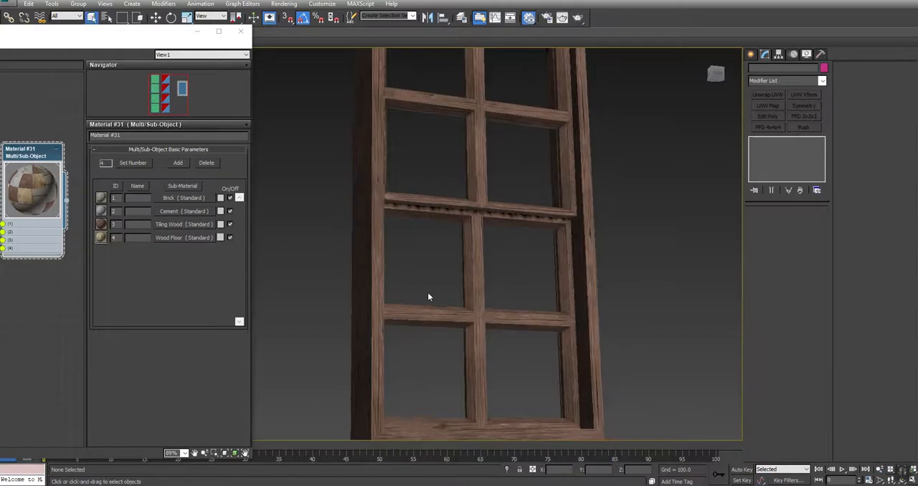
{"action": "middle_click_drag", "start_coordinate": [500, 72], "coordinate": [545, 188]}
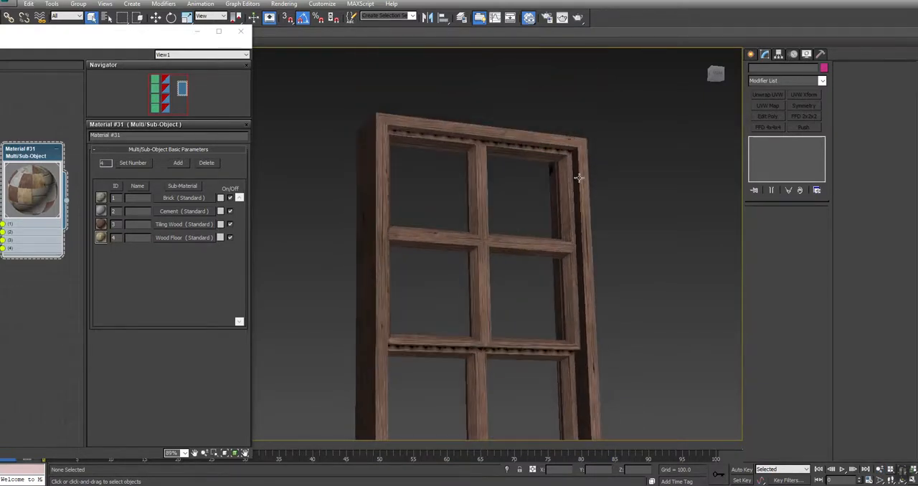
{"action": "left_click", "coordinate": [479, 231]}
{"action": "middle_click_drag", "start_coordinate": [479, 231], "coordinate": [518, 263], "text": "alt"}
{"action": "middle_click_drag", "start_coordinate": [451, 251], "coordinate": [299, 254], "text": "alt"}
{"action": "left_click", "coordinate": [300, 254]}
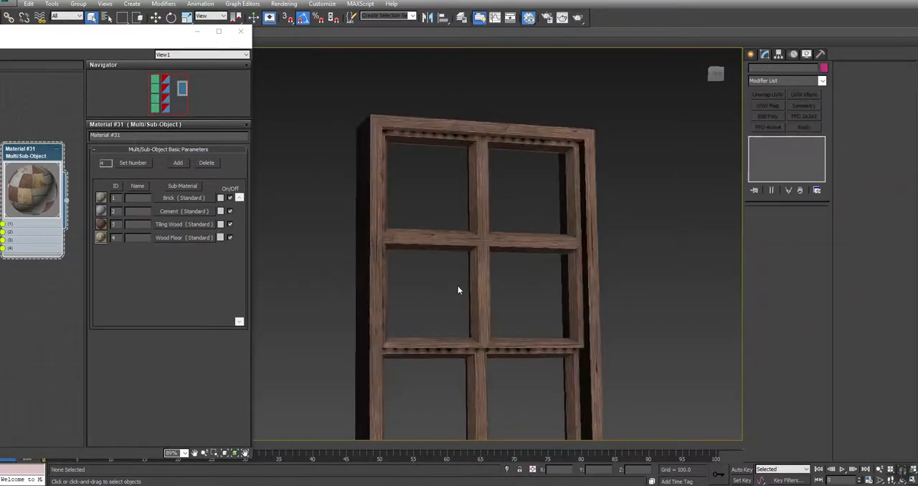
End the window's isolation to bring back the house and select the wide window, Window_Wide002.
{"action": "right_click", "coordinate": [552, 289]}
{"action": "left_click", "coordinate": [550, 237]}
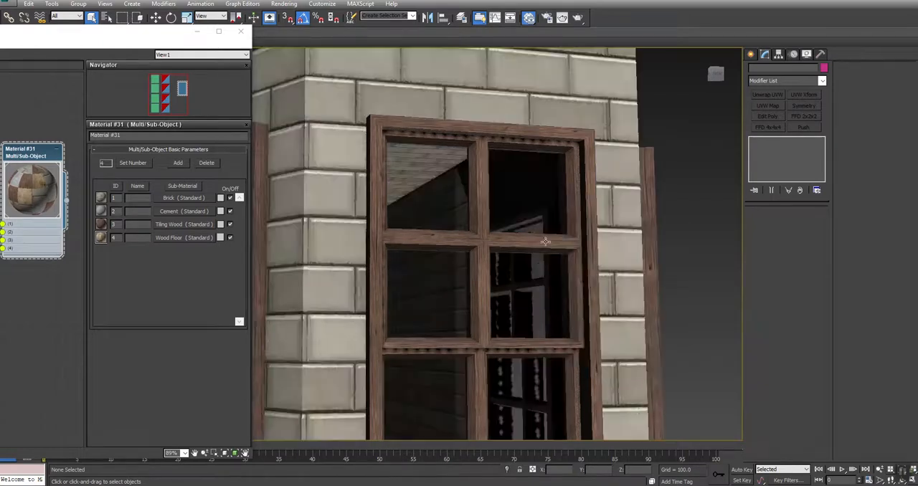
{"action": "middle_click_drag", "start_coordinate": [573, 266], "coordinate": [419, 270]}
{"action": "scroll", "coordinate": [547, 197], "scroll_direction": "down", "scroll_amount": 4}
{"action": "left_click", "coordinate": [549, 198]}
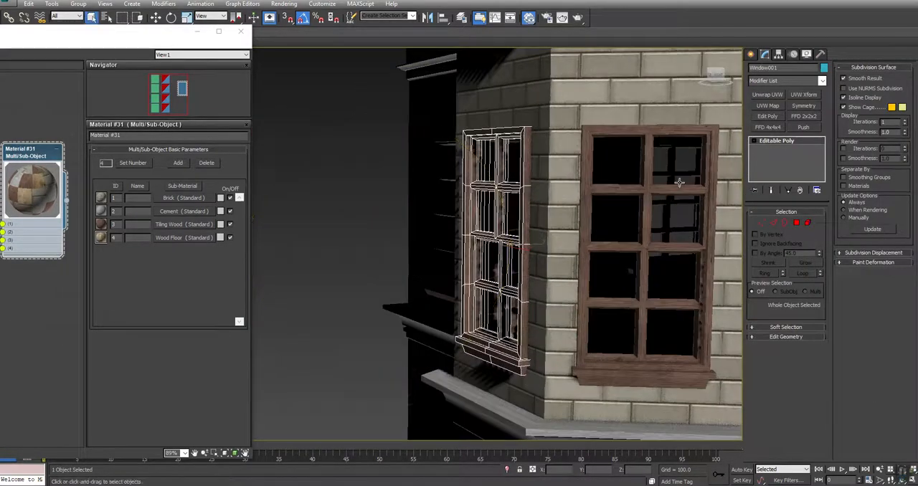
{"action": "middle_click_drag", "start_coordinate": [611, 295], "coordinate": [315, 258]}
{"action": "left_click", "coordinate": [600, 100]}
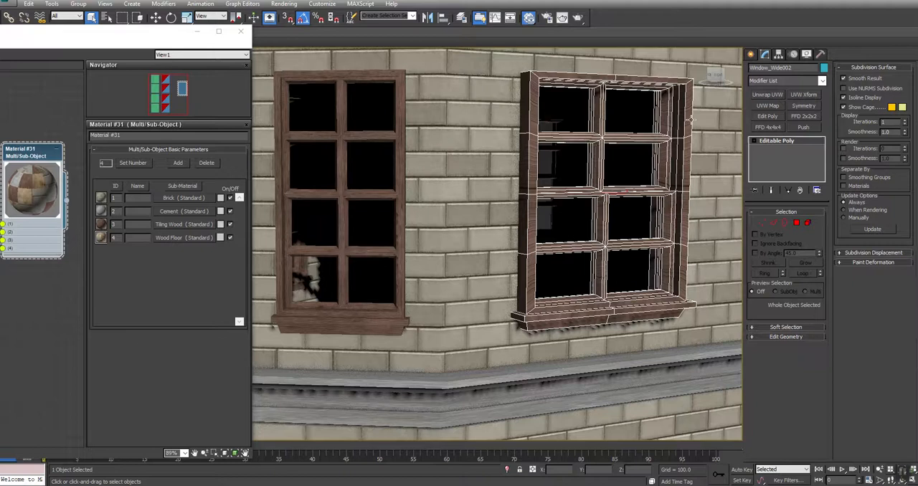
Add a UVW Map modifier to the wide window with Box mapping and 320 for length, width and height.
{"action": "left_click", "coordinate": [767, 106]}
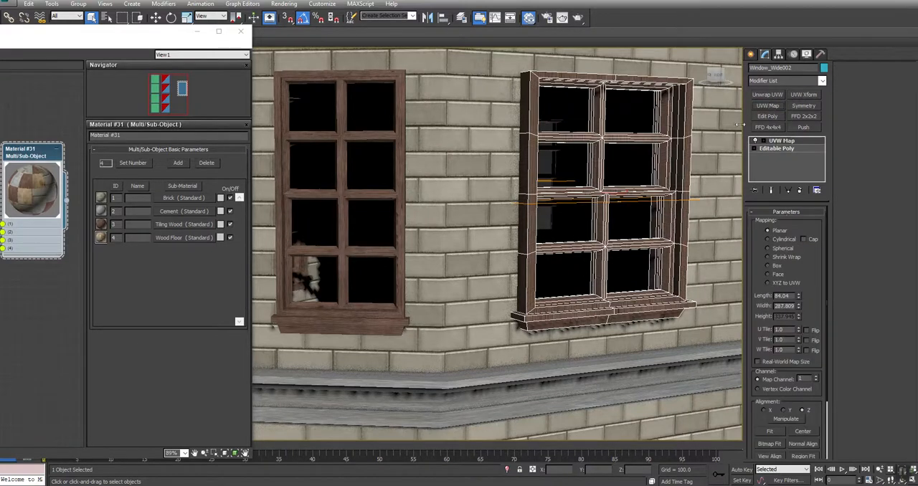
{"action": "left_click", "coordinate": [773, 266]}
{"action": "left_click_drag", "start_coordinate": [792, 296], "coordinate": [567, 294]}
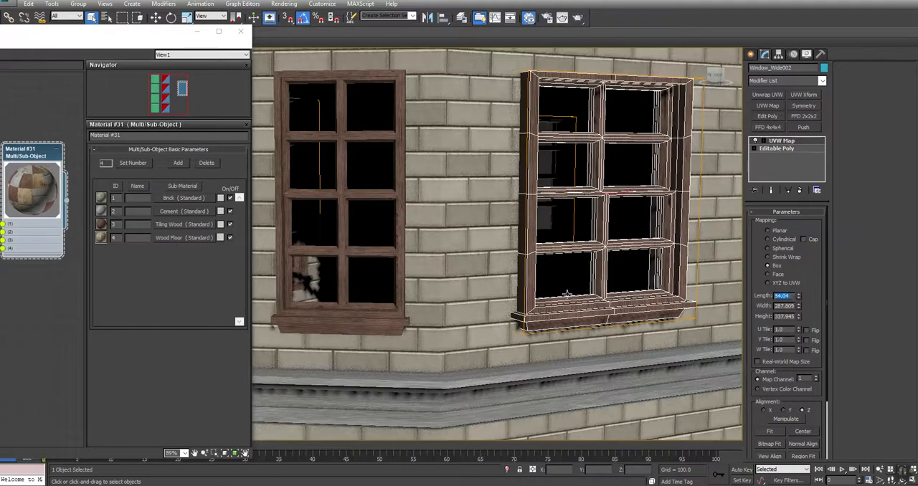
{"action": "type", "text": "320"}
{"action": "key", "text": "Tab"}
{"action": "type", "text": "320"}
{"action": "key", "text": "Tab"}
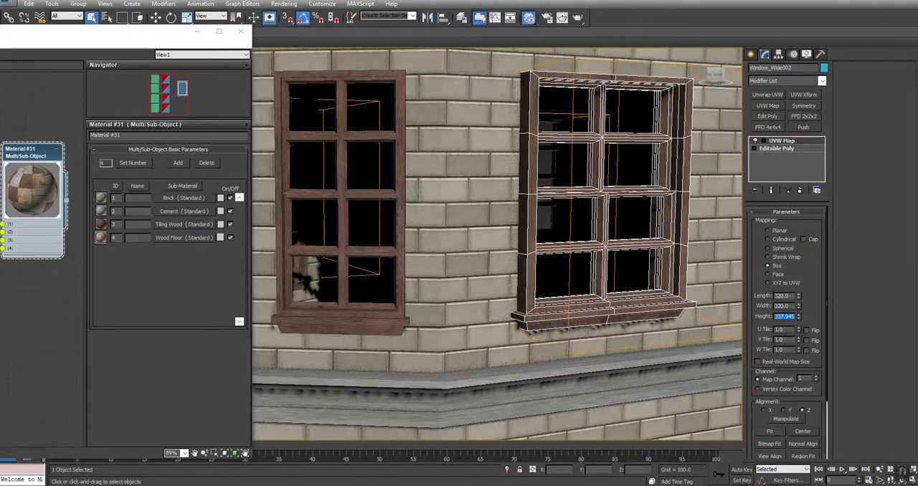
{"action": "type", "text": "320"}
{"action": "key", "text": "Return"}
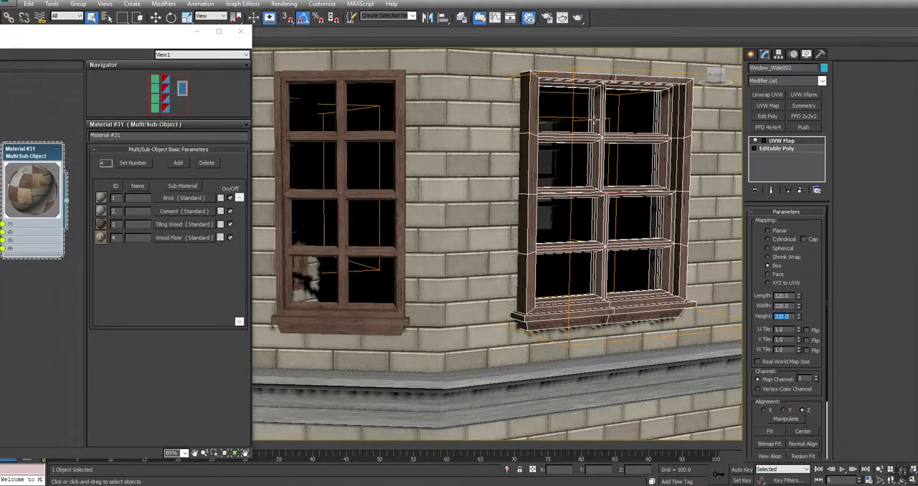
Isolate the wide window from the house and inspect its wood mapping up close.
{"action": "right_click", "coordinate": [591, 127]}
{"action": "left_click", "coordinate": [620, 93]}
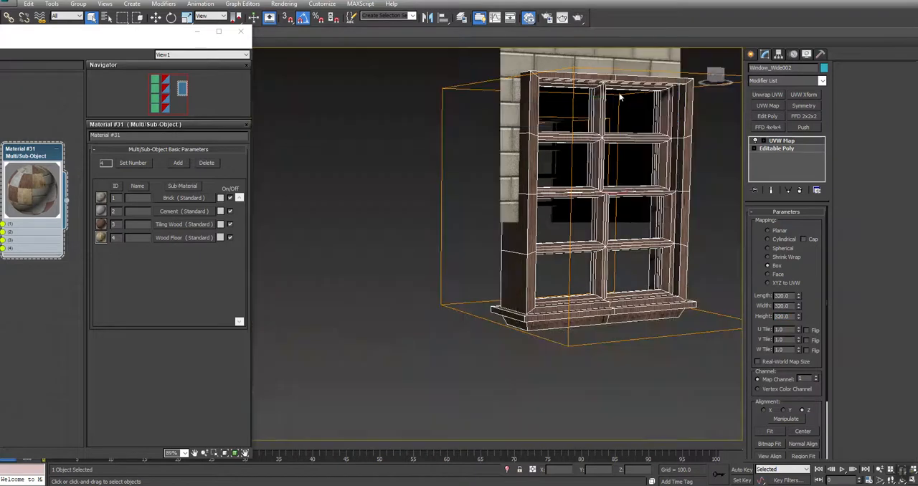
{"action": "key", "text": "alt+z"}
{"action": "left_click_drag", "start_coordinate": [631, 192], "coordinate": [626, 177]}
{"action": "right_click", "coordinate": [626, 177]}
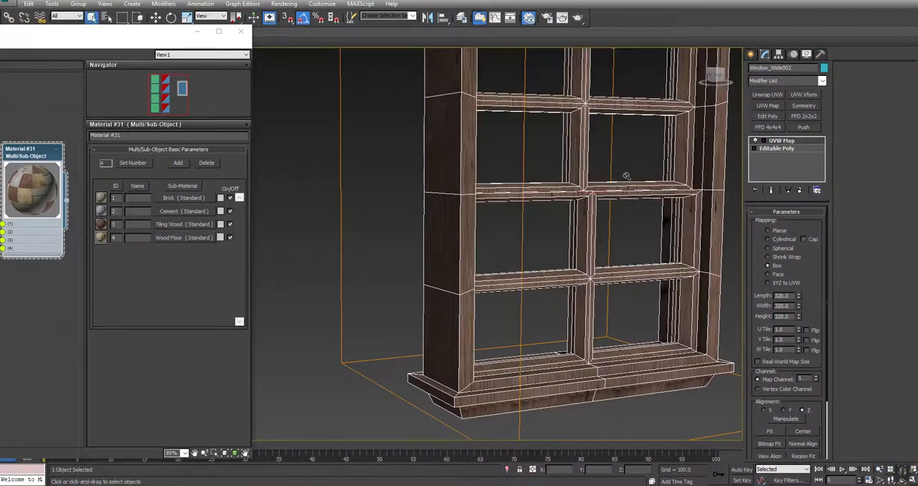
{"action": "middle_click_drag", "start_coordinate": [627, 176], "coordinate": [582, 223]}
Collapse the wide window's UVW Map modifier into its Editable Poly and accept the warning.
{"action": "right_click", "coordinate": [784, 145]}
{"action": "left_click", "coordinate": [804, 226]}
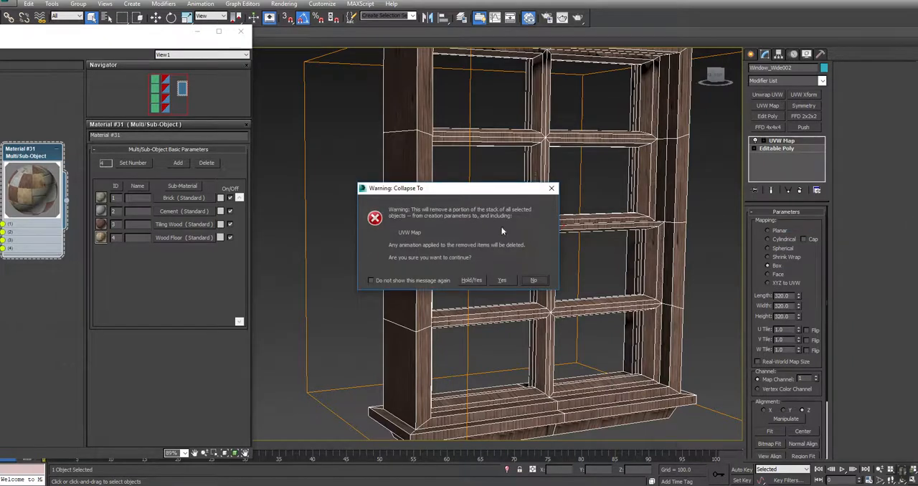
{"action": "left_click", "coordinate": [502, 280]}
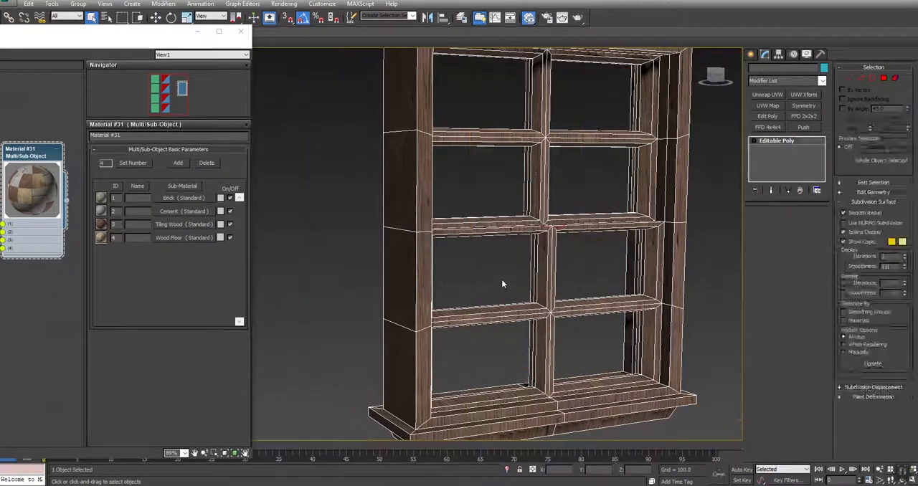
Add an Unwrap UVW modifier to the wide window and show Wood_PANEL_D.png as the UV editor background.
{"action": "left_click", "coordinate": [764, 94]}
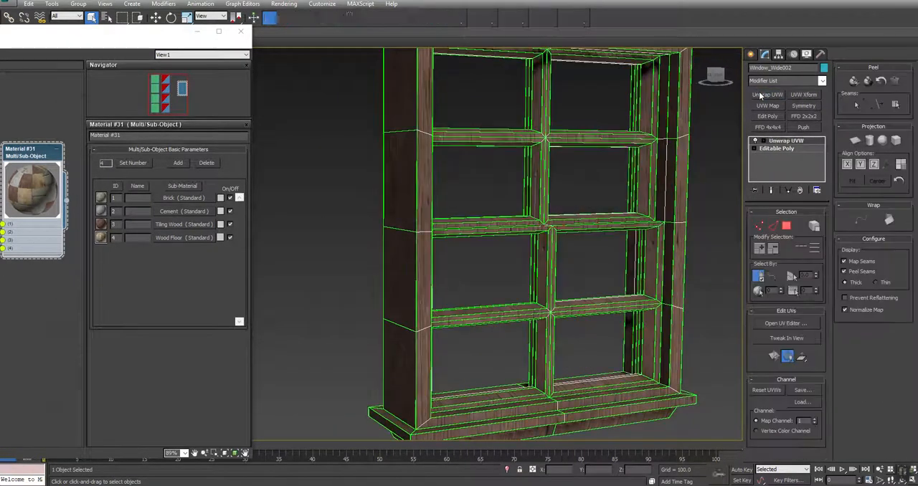
{"action": "left_click", "coordinate": [777, 323]}
{"action": "scroll", "coordinate": [162, 168], "scroll_direction": "down", "scroll_amount": 2}
{"action": "middle_click_drag", "start_coordinate": [163, 168], "coordinate": [166, 172]}
{"action": "left_click", "coordinate": [288, 56]}
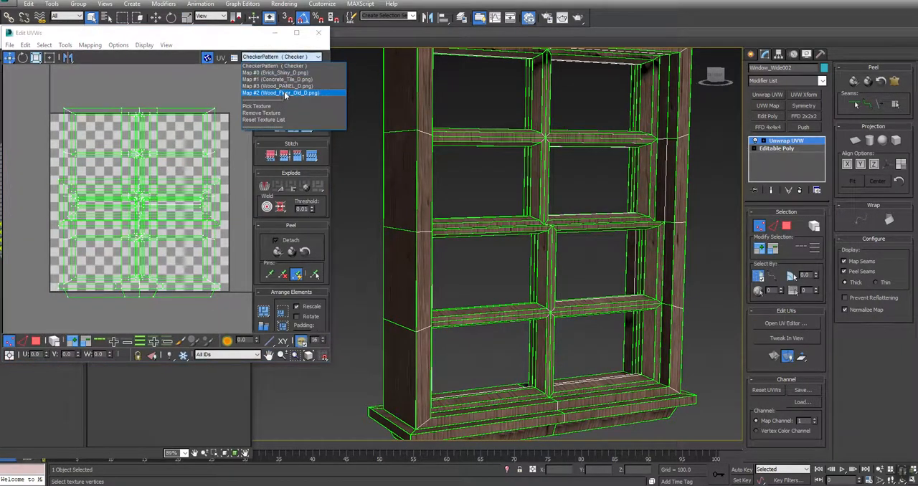
{"action": "left_click", "coordinate": [286, 86]}
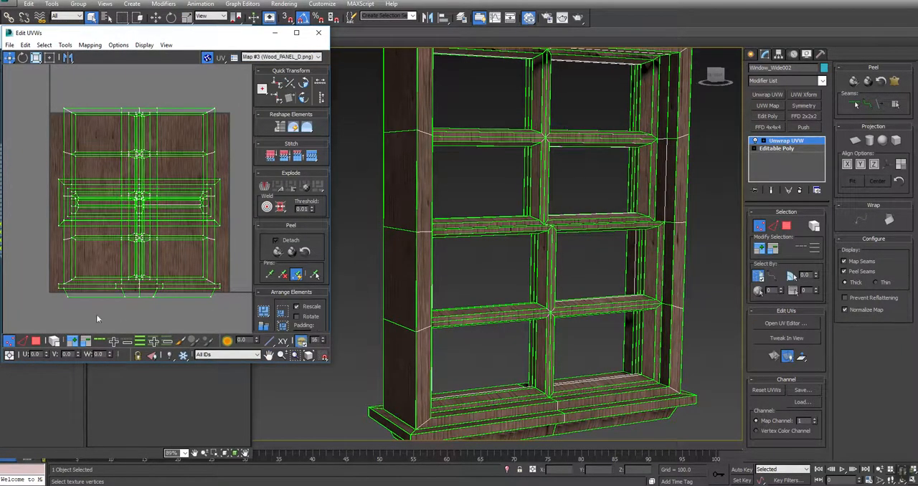
Select the UV faces of the wide window's horizontal frame pieces and crossbars and rotate them 90 degrees.
{"action": "left_click", "coordinate": [38, 344]}
{"action": "left_click_drag", "start_coordinate": [97, 75], "coordinate": [100, 303]}
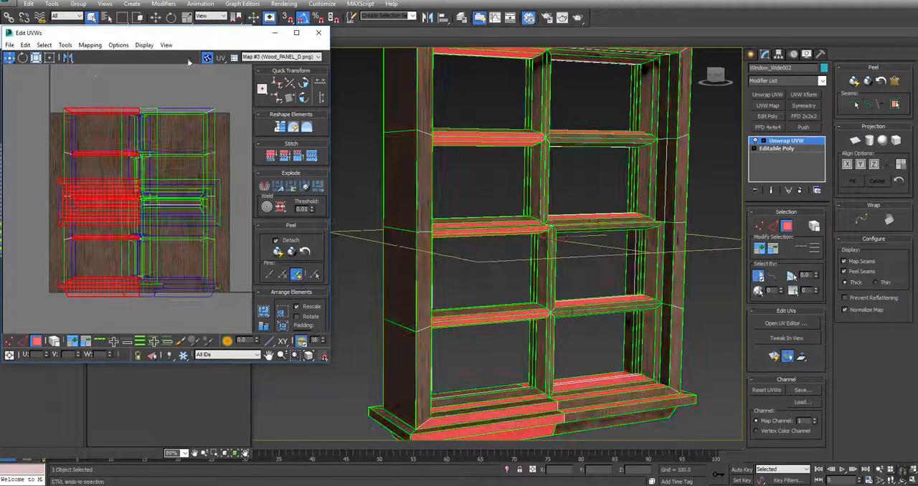
{"action": "left_click_drag", "start_coordinate": [180, 72], "coordinate": [179, 321], "text": "ctrl"}
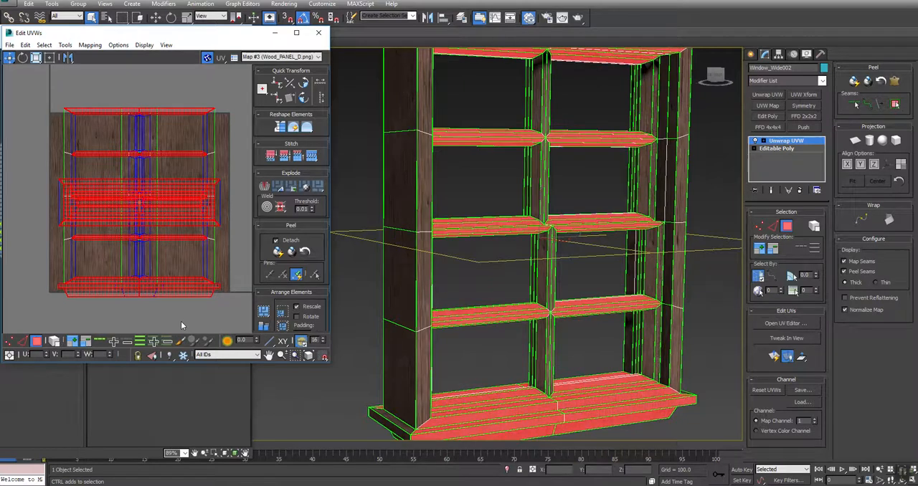
{"action": "left_click", "coordinate": [304, 99]}
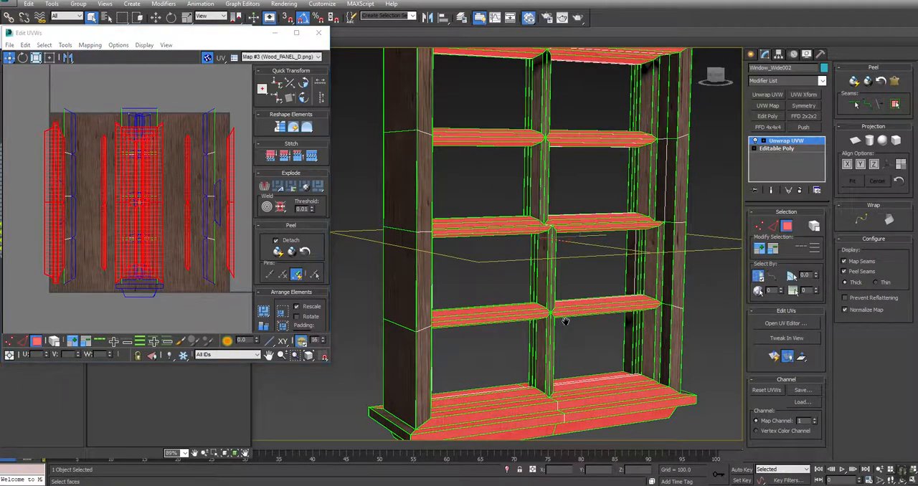
Select the end faces of the wide window's sill and rotate their UVs 90 degrees.
{"action": "middle_click_drag", "start_coordinate": [564, 317], "coordinate": [591, 273]}
{"action": "scroll", "coordinate": [456, 360], "scroll_direction": "up", "scroll_amount": 4}
{"action": "left_click", "coordinate": [385, 386]}
{"action": "middle_click_drag", "start_coordinate": [385, 386], "coordinate": [431, 207], "text": "alt"}
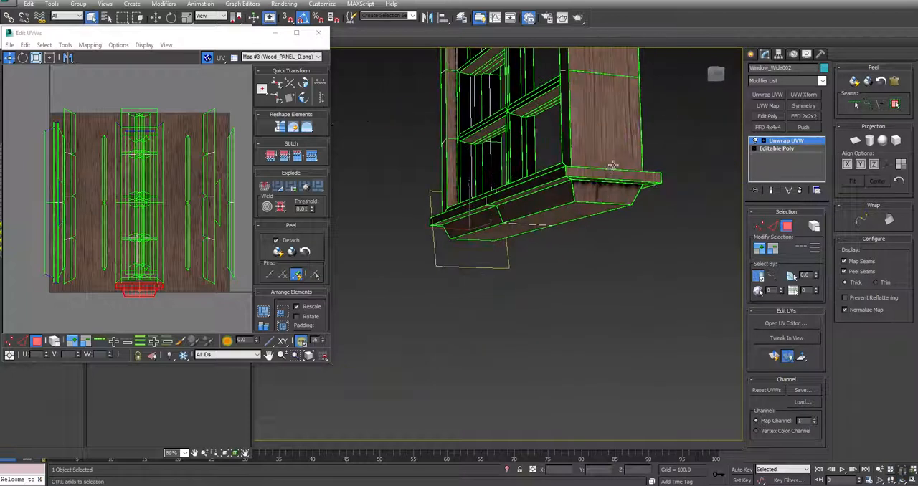
{"action": "left_click", "coordinate": [607, 176]}
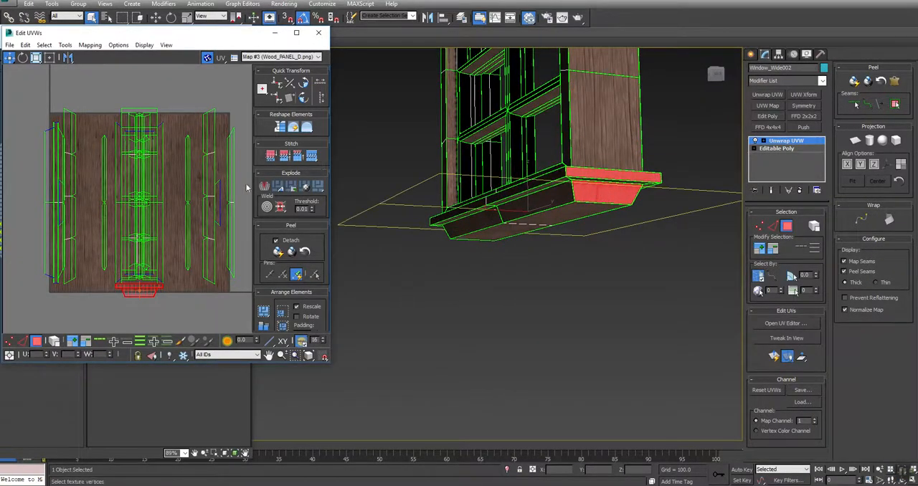
{"action": "left_click", "coordinate": [302, 100]}
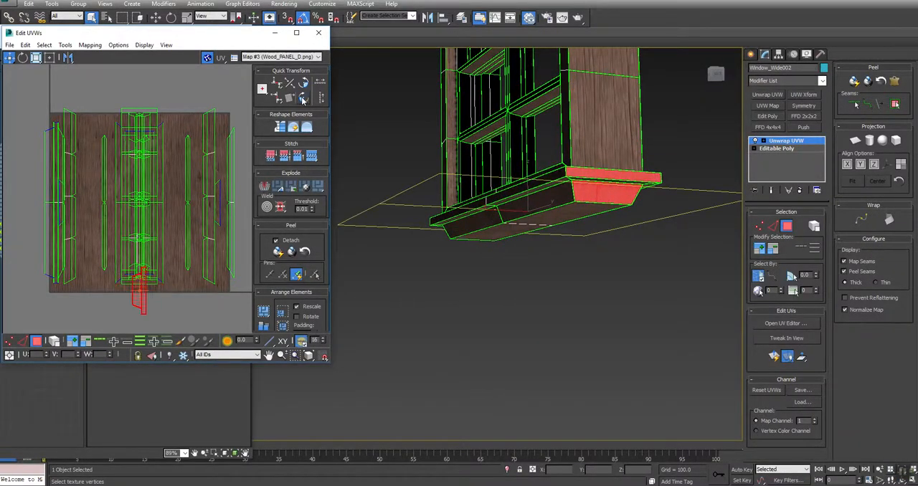
Collapse the wide window's Unwrap UVW modifier into its Editable Poly and accept the warning.
{"action": "left_click", "coordinate": [473, 305]}
{"action": "middle_click_drag", "start_coordinate": [626, 155], "coordinate": [484, 268], "text": "alt"}
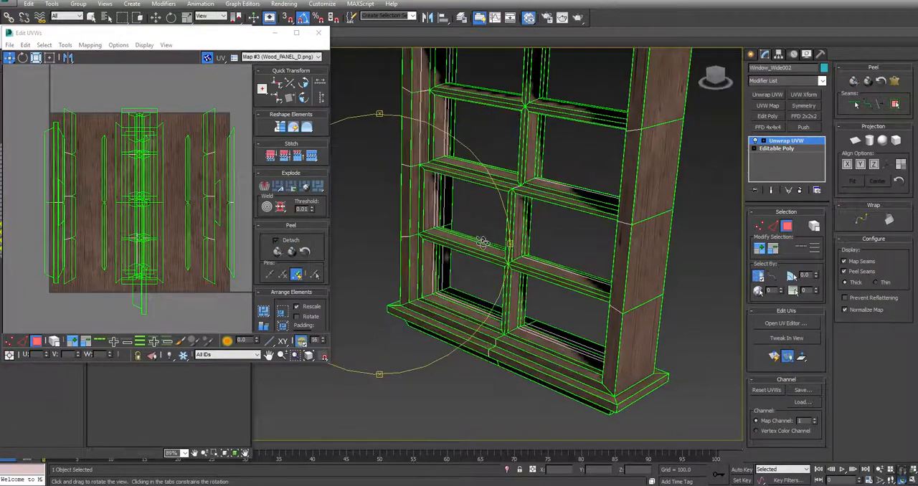
{"action": "middle_click_drag", "start_coordinate": [629, 129], "coordinate": [602, 189]}
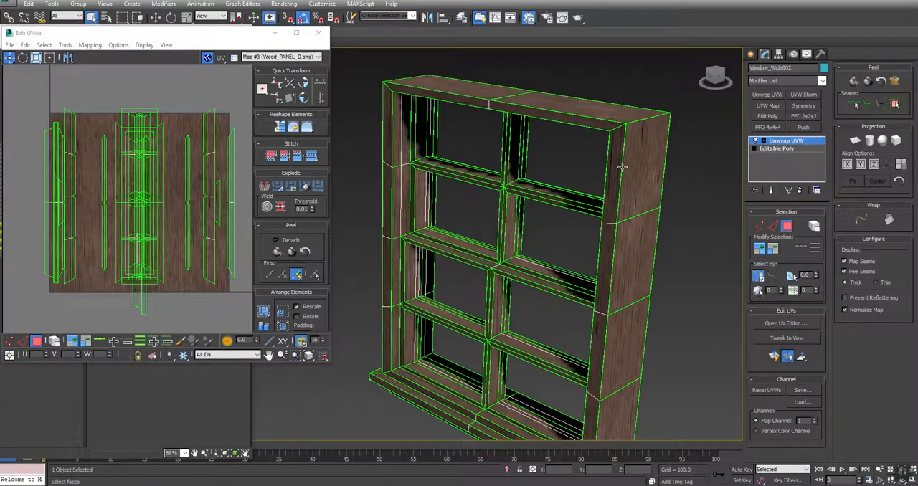
{"action": "left_click", "coordinate": [774, 226]}
{"action": "scroll", "coordinate": [522, 230], "scroll_direction": "up", "scroll_amount": 6}
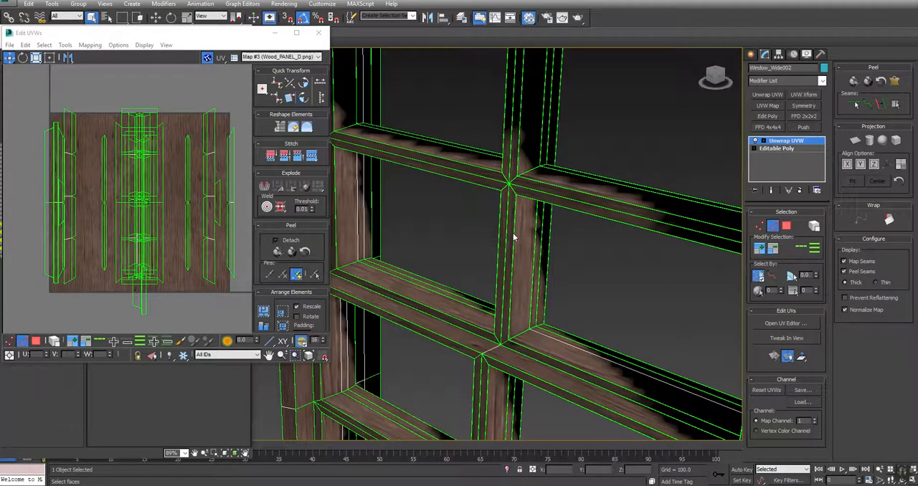
{"action": "key", "text": "m"}
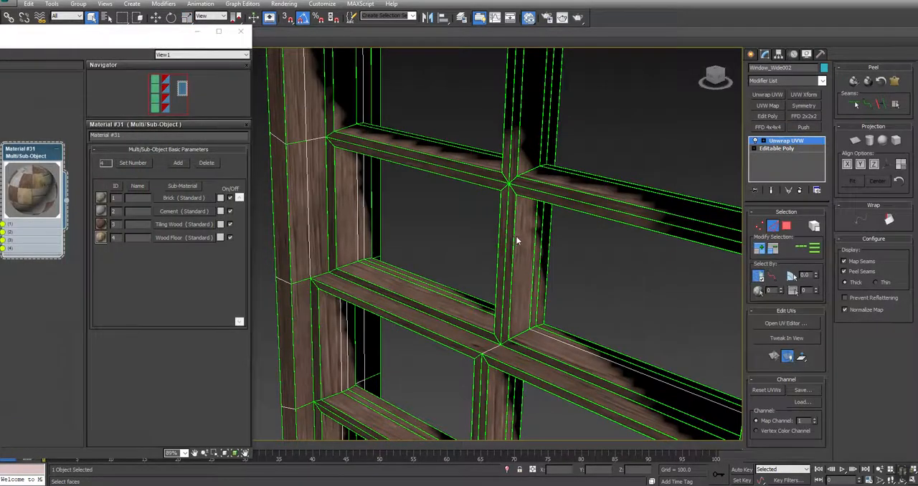
{"action": "middle_click_drag", "start_coordinate": [464, 330], "coordinate": [425, 255]}
{"action": "scroll", "coordinate": [462, 286], "scroll_direction": "down", "scroll_amount": 5}
{"action": "right_click", "coordinate": [787, 143]}
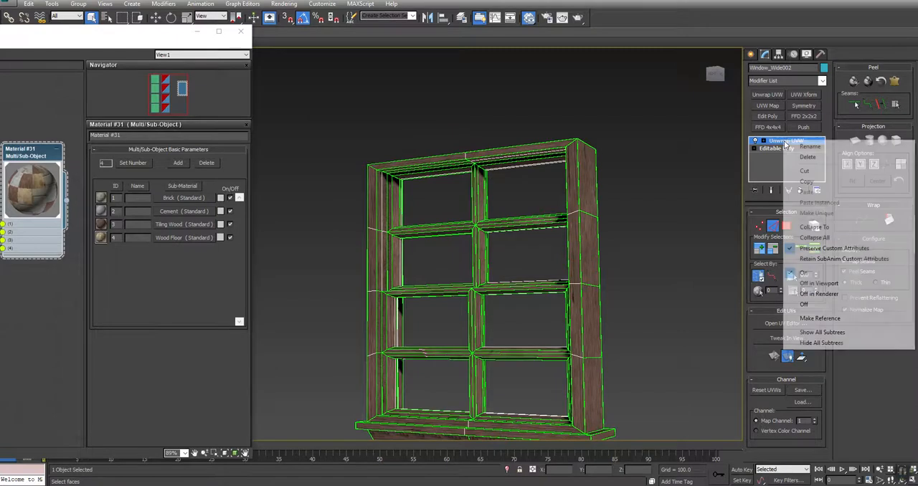
{"action": "left_click", "coordinate": [808, 229]}
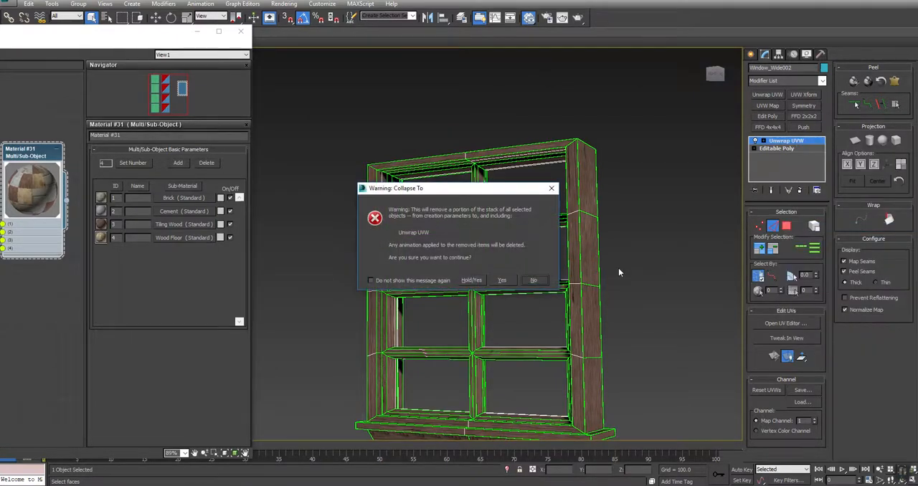
{"action": "left_click", "coordinate": [502, 281]}
Deselect the wide window and unhide all objects so the whole house is shown again.
{"action": "middle_click_drag", "start_coordinate": [590, 260], "coordinate": [441, 217], "text": "alt"}
{"action": "left_click", "coordinate": [623, 241]}
{"action": "scroll", "coordinate": [414, 224], "scroll_direction": "up", "scroll_amount": 5}
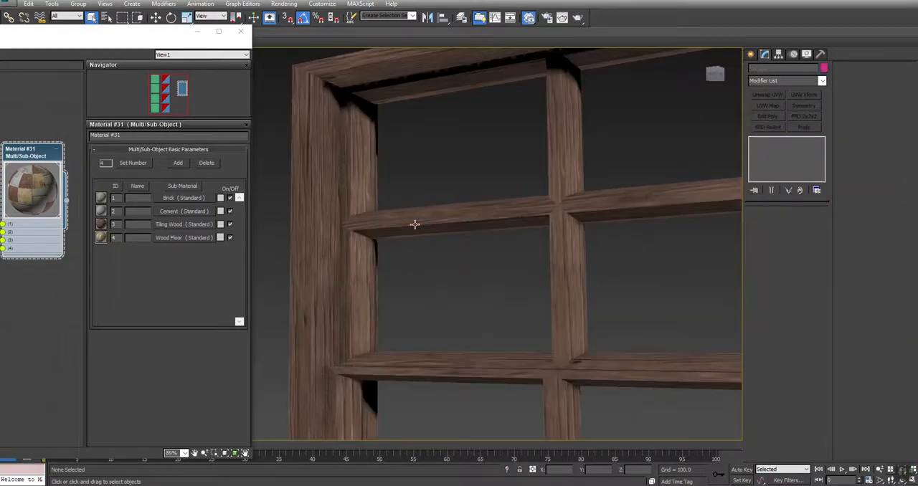
{"action": "right_click", "coordinate": [414, 279]}
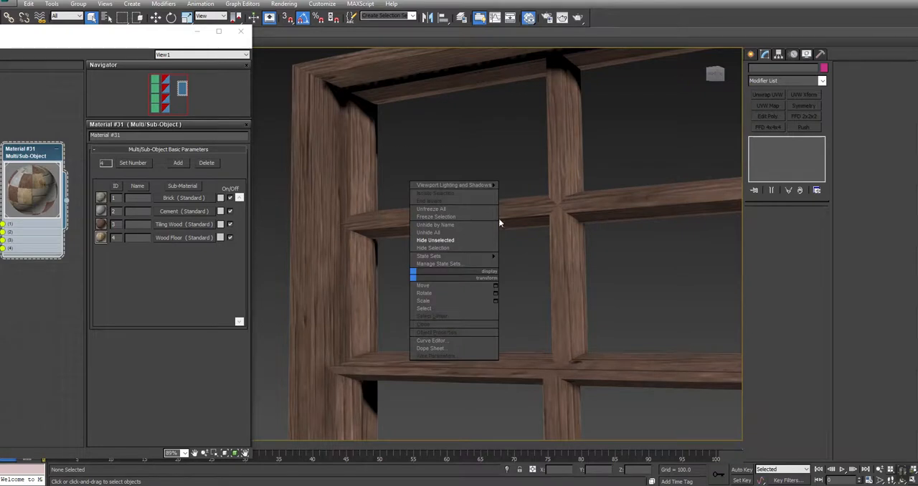
{"action": "left_click", "coordinate": [441, 231]}
{"action": "scroll", "coordinate": [495, 251], "scroll_direction": "down", "scroll_amount": 10}
{"action": "left_click", "coordinate": [629, 390]}
{"action": "middle_click_drag", "start_coordinate": [629, 389], "coordinate": [507, 265], "text": "alt"}
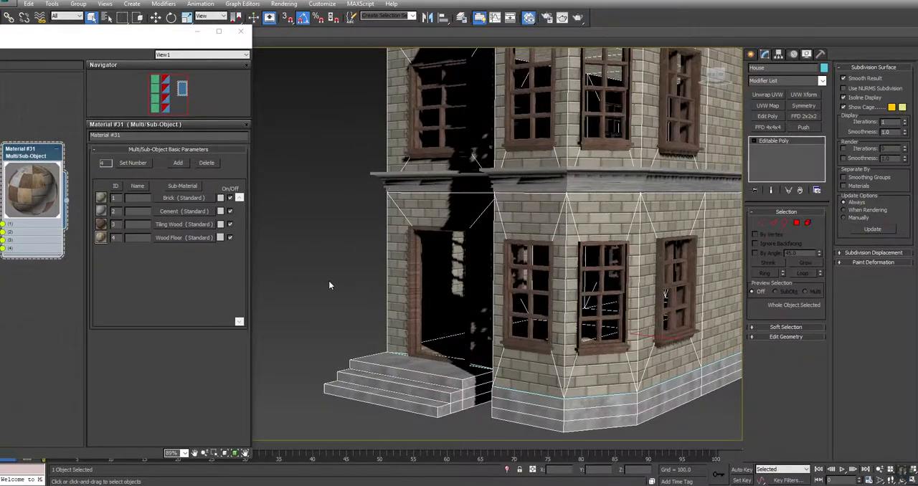
Select the entrance door frame and add a UVW Map modifier with Box mapping.
{"action": "left_click", "coordinate": [330, 282]}
{"action": "left_click", "coordinate": [411, 245]}
{"action": "key", "text": "z"}
{"action": "middle_click_drag", "start_coordinate": [360, 274], "coordinate": [459, 287], "text": "alt"}
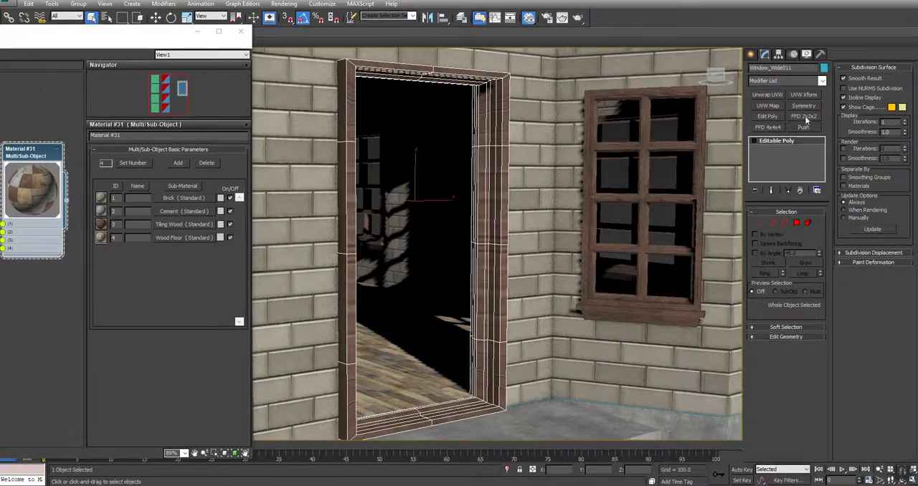
{"action": "left_click", "coordinate": [769, 105]}
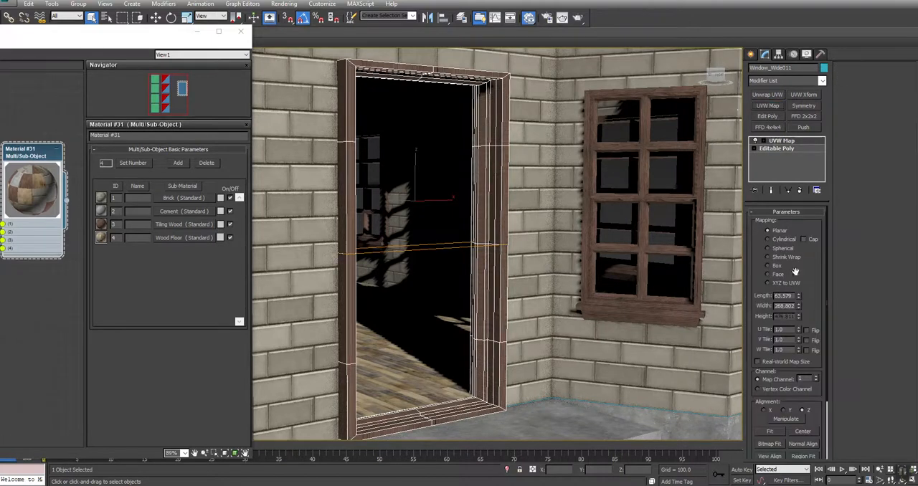
{"action": "left_click", "coordinate": [774, 266]}
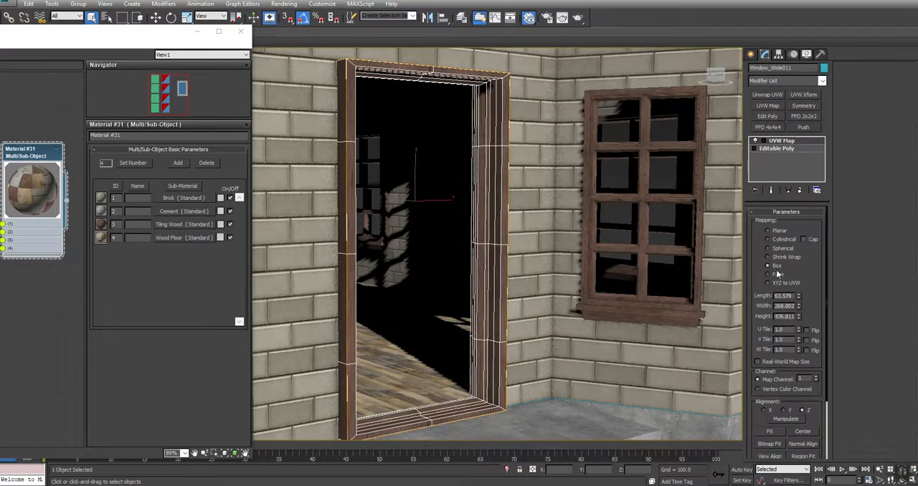
Set the door frame's mapping length, width and height to 320 and collapse the UVW Map modifier into its Editable Poly.
{"action": "type", "text": "320"}
{"action": "key", "text": "Tab"}
{"action": "type", "text": "320"}
{"action": "key", "text": "Tab"}
{"action": "type", "text": "320"}
{"action": "key", "text": "Return"}
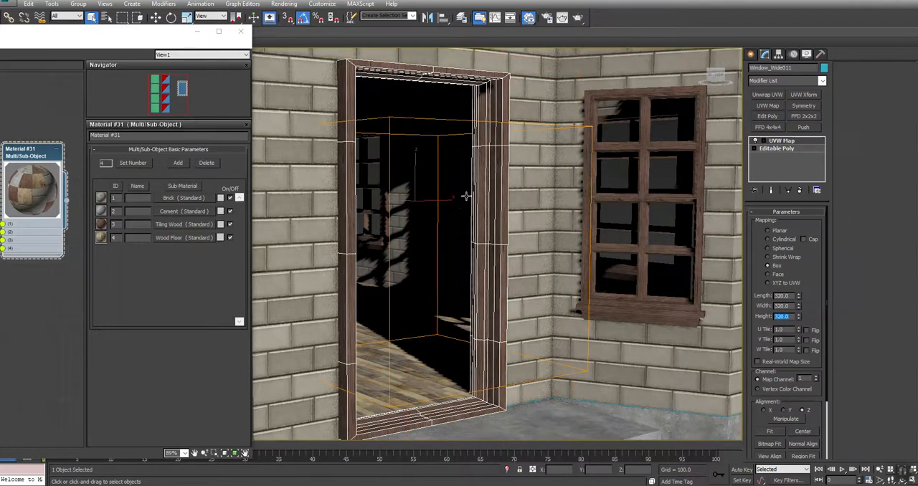
{"action": "right_click", "coordinate": [786, 141]}
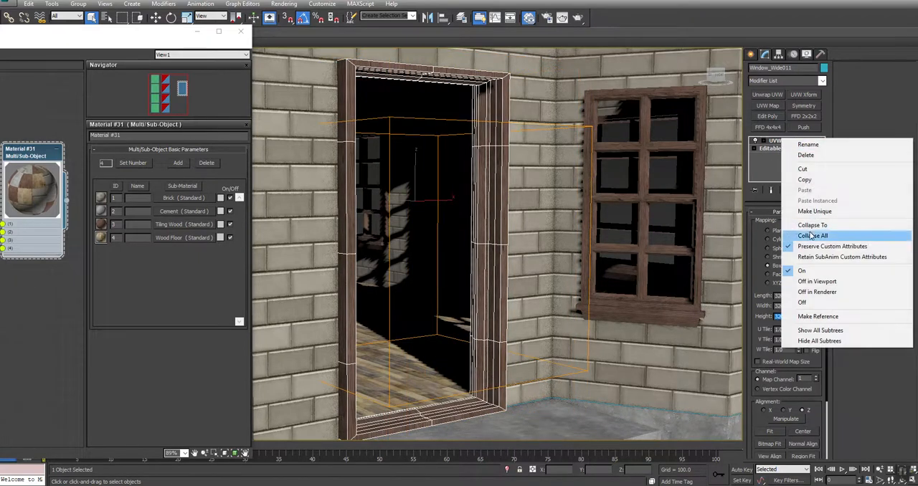
{"action": "left_click", "coordinate": [789, 224]}
{"action": "left_click", "coordinate": [503, 280]}
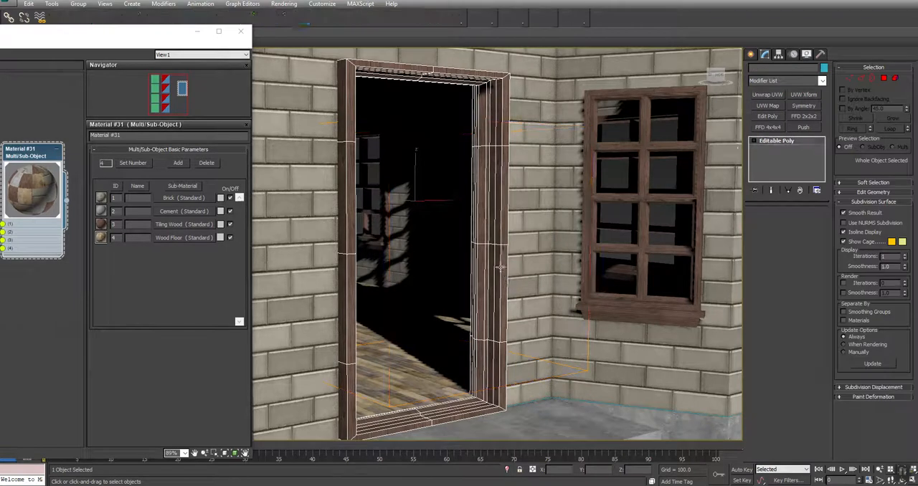
Add an Unwrap UVW modifier to the door frame and open its UV editor without the checker background.
{"action": "left_click", "coordinate": [768, 94]}
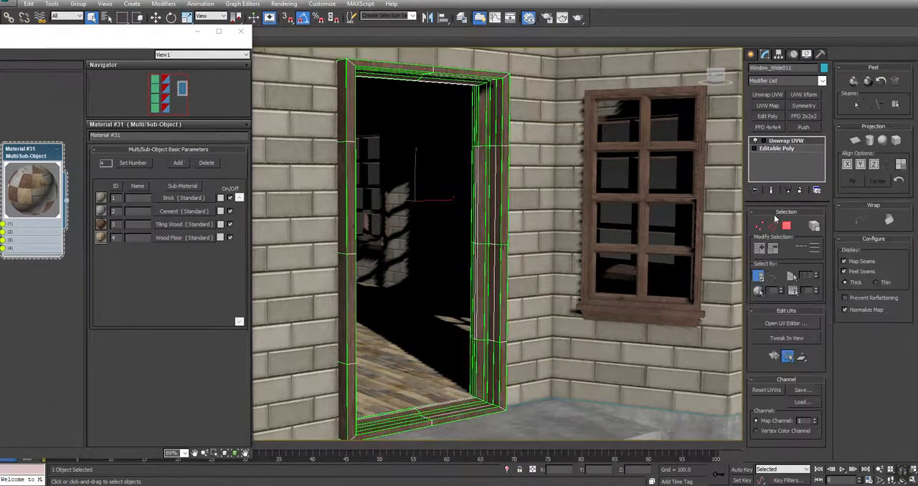
{"action": "left_click", "coordinate": [791, 325]}
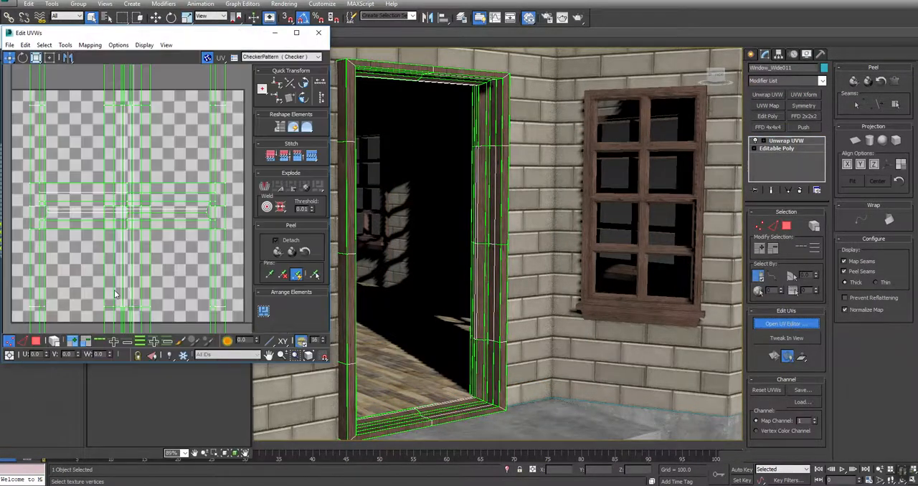
{"action": "scroll", "coordinate": [200, 191], "scroll_direction": "down", "scroll_amount": 5}
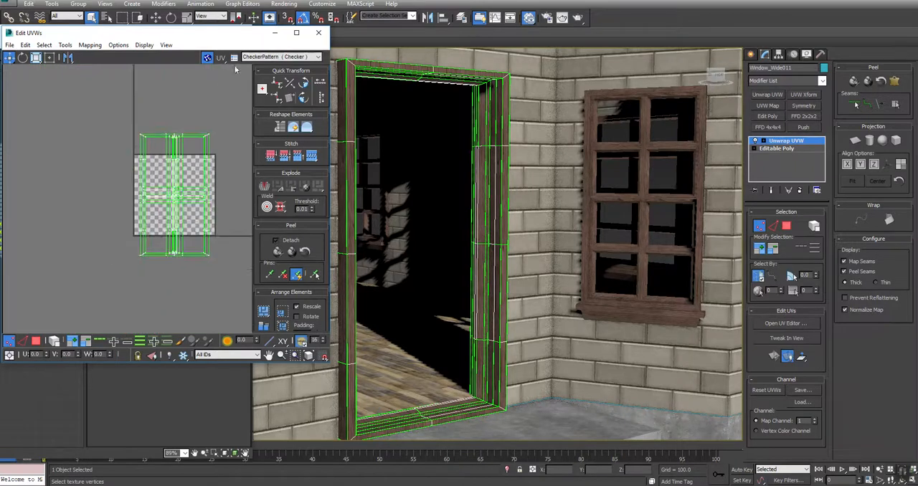
{"action": "left_click", "coordinate": [208, 57]}
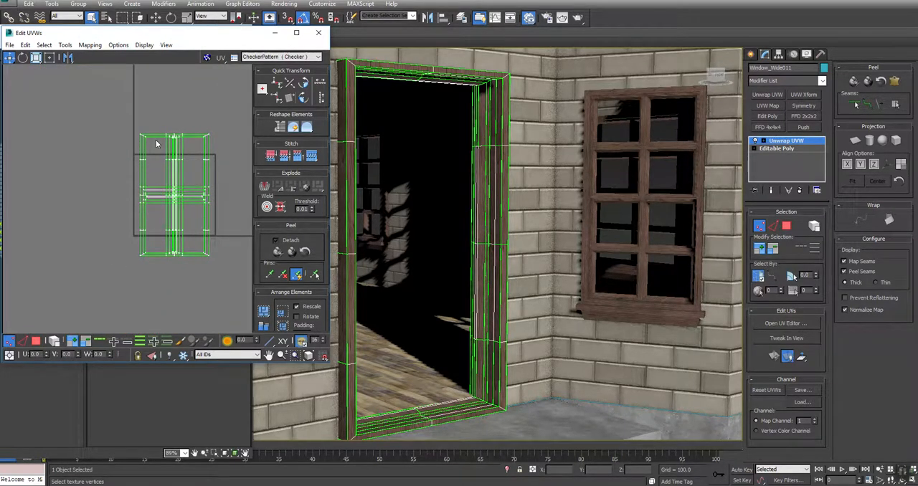
Select the UV faces of the door frame's horizontal pieces and rotate them 90 degrees.
{"action": "left_click", "coordinate": [36, 341]}
{"action": "key", "text": "ctrl+a"}
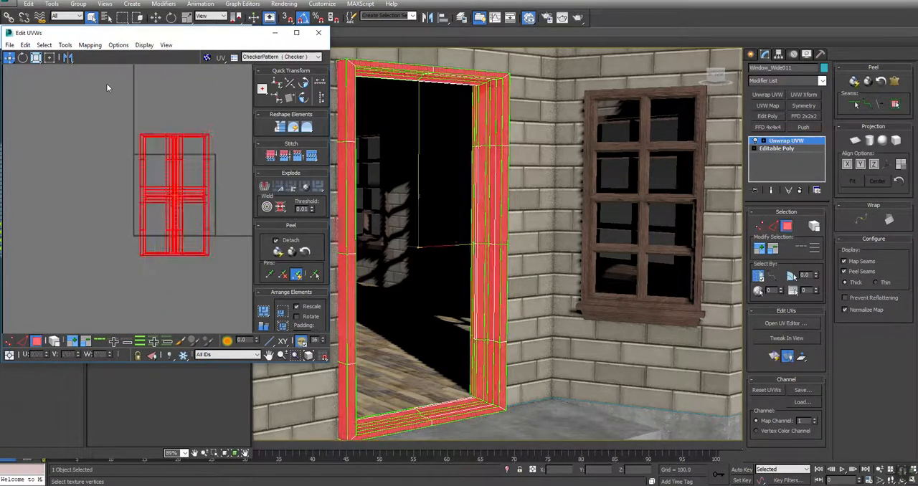
{"action": "left_click", "coordinate": [153, 99]}
{"action": "left_click_drag", "start_coordinate": [156, 309], "coordinate": [155, 309]}
{"action": "left_click_drag", "start_coordinate": [189, 95], "coordinate": [191, 310], "text": "ctrl"}
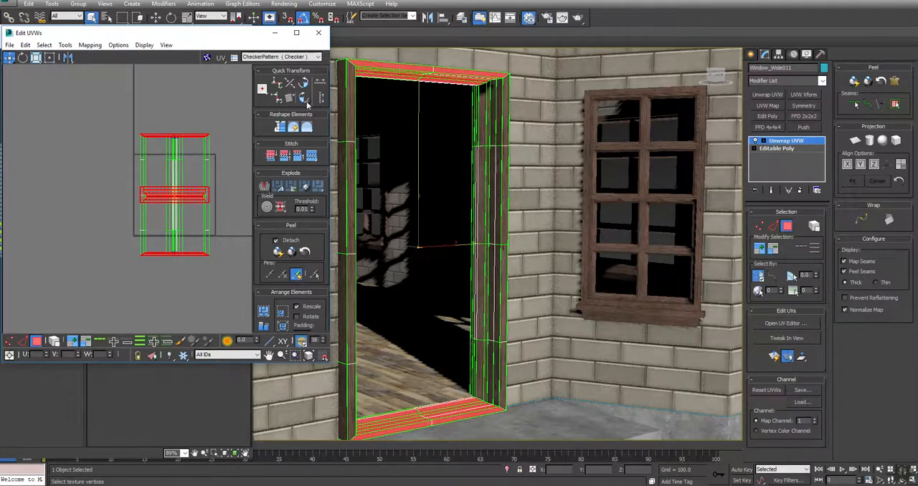
{"action": "left_click", "coordinate": [304, 99]}
{"action": "left_click", "coordinate": [185, 289]}
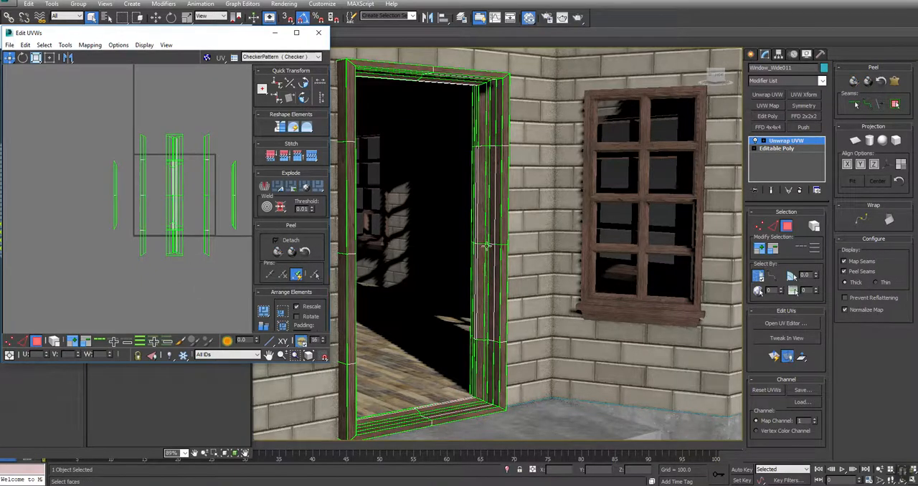
Collapse the door frame's Unwrap UVW modifier into its Editable Poly and accept the warning.
{"action": "middle_click_drag", "start_coordinate": [486, 256], "coordinate": [490, 268]}
{"action": "scroll", "coordinate": [489, 268], "scroll_direction": "up", "scroll_amount": 3}
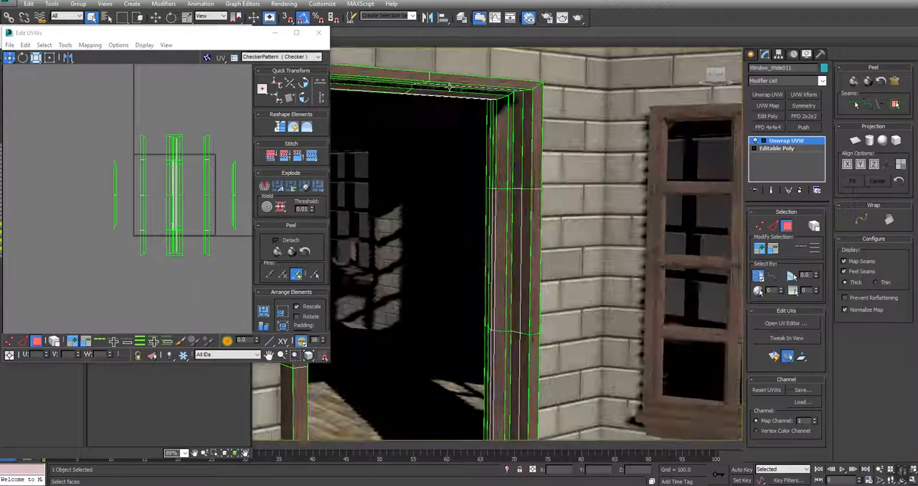
{"action": "right_click", "coordinate": [785, 143]}
{"action": "left_click", "coordinate": [797, 233]}
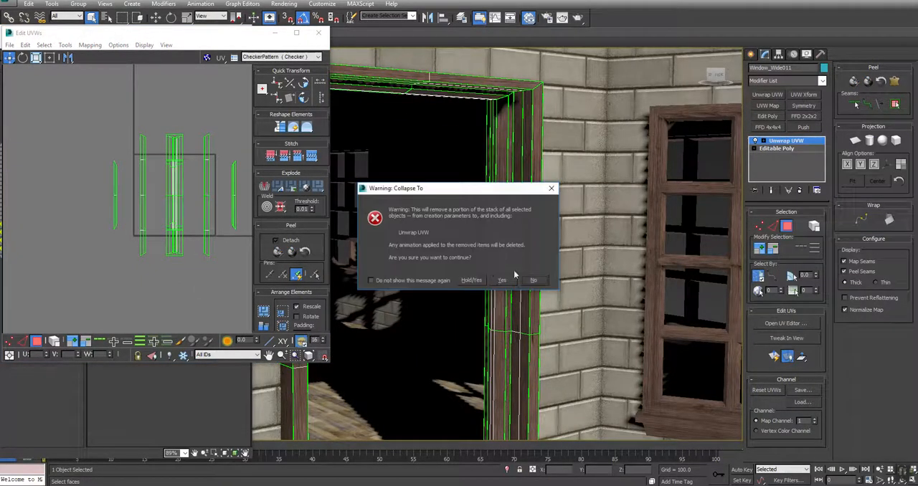
{"action": "left_click", "coordinate": [506, 281]}
Select the middle trim that runs around the house above the ground-floor walls.
{"action": "middle_click_drag", "start_coordinate": [656, 271], "coordinate": [570, 262]}
{"action": "scroll", "coordinate": [570, 262], "scroll_direction": "down", "scroll_amount": 4}
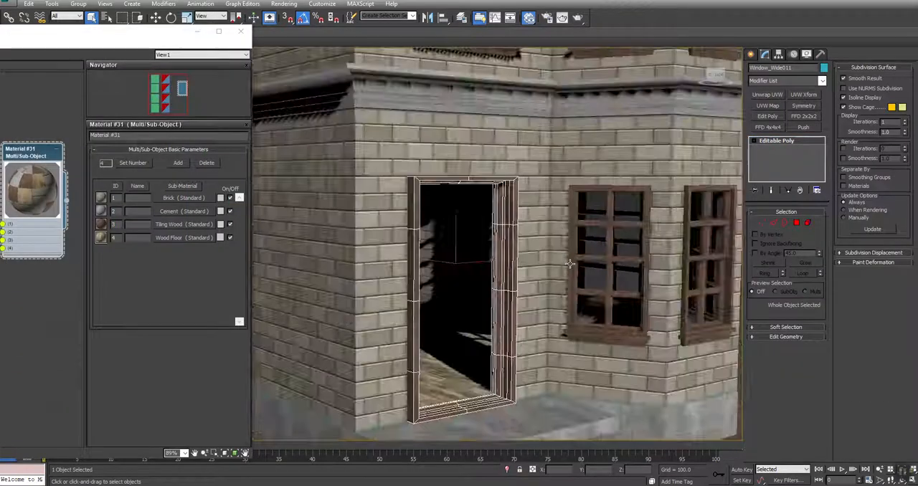
{"action": "middle_click_drag", "start_coordinate": [469, 96], "coordinate": [558, 159]}
{"action": "scroll", "coordinate": [485, 156], "scroll_direction": "up", "scroll_amount": 6}
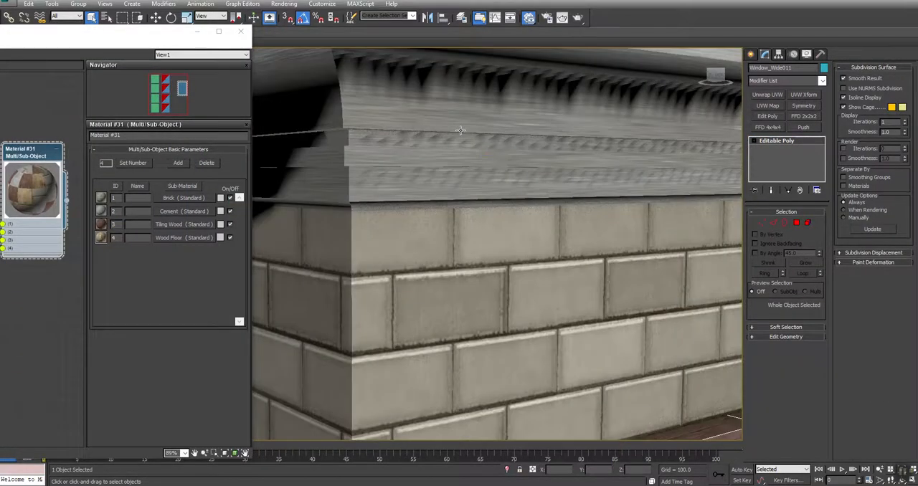
{"action": "left_click", "coordinate": [464, 130]}
{"action": "scroll", "coordinate": [620, 174], "scroll_direction": "down", "scroll_amount": 4}
{"action": "middle_click_drag", "start_coordinate": [620, 174], "coordinate": [714, 185], "text": "alt"}
{"action": "scroll", "coordinate": [594, 184], "scroll_direction": "up", "scroll_amount": 5}
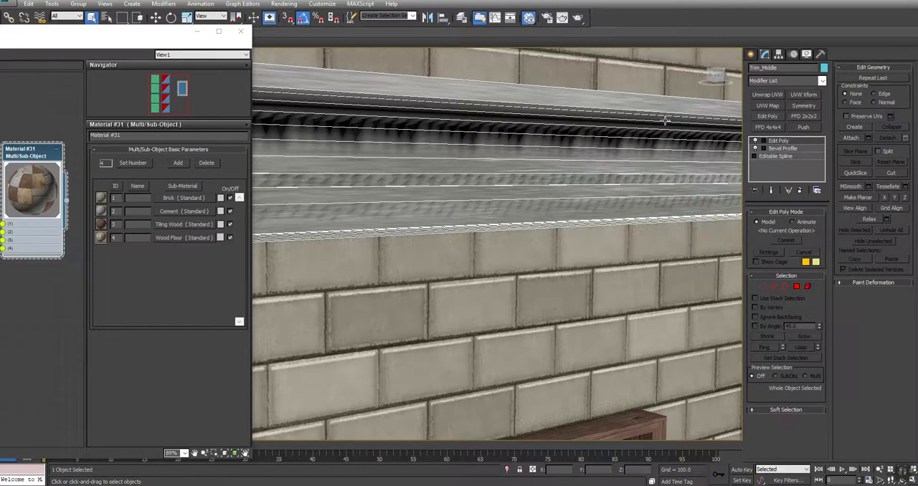
Move the material editor aside and switch the perspective viewport to Shaded display.
{"action": "left_click_drag", "start_coordinate": [153, 34], "coordinate": [171, 129]}
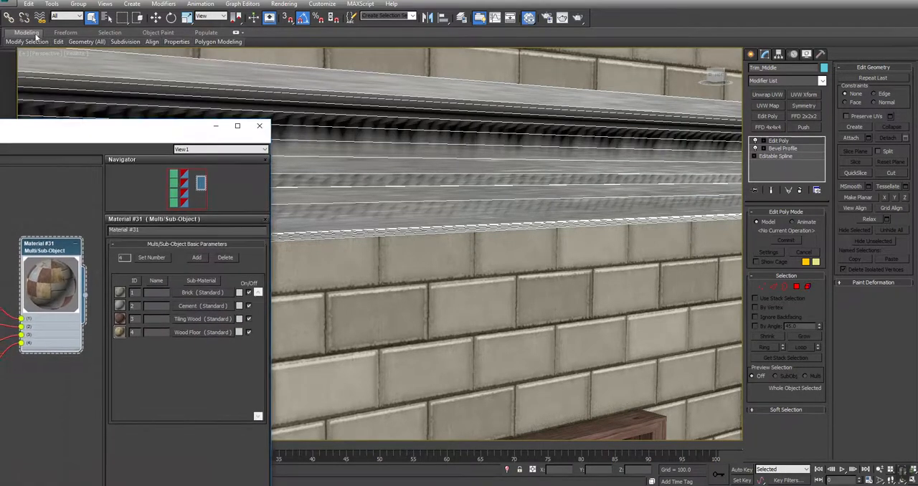
{"action": "left_click", "coordinate": [81, 53]}
{"action": "left_click", "coordinate": [101, 76]}
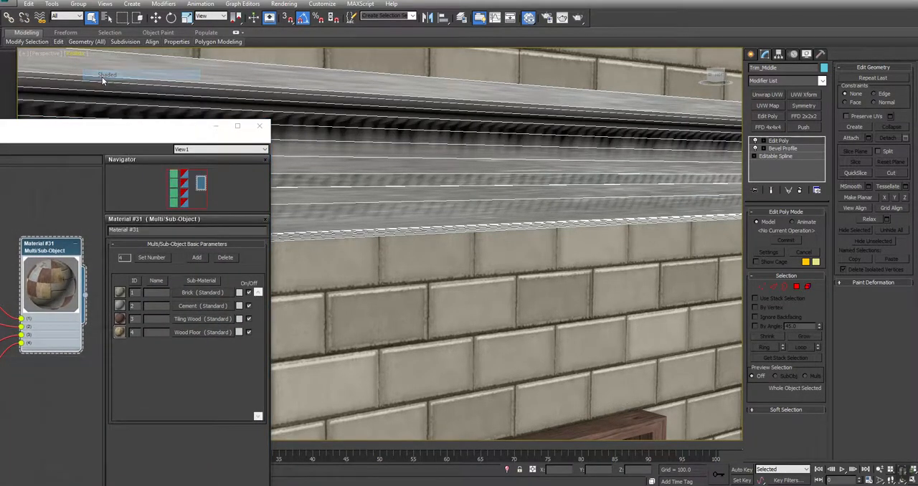
Add a UVW Xform modifier to the middle trim, close the material editor and set U Tile to 6.
{"action": "left_click", "coordinate": [802, 95]}
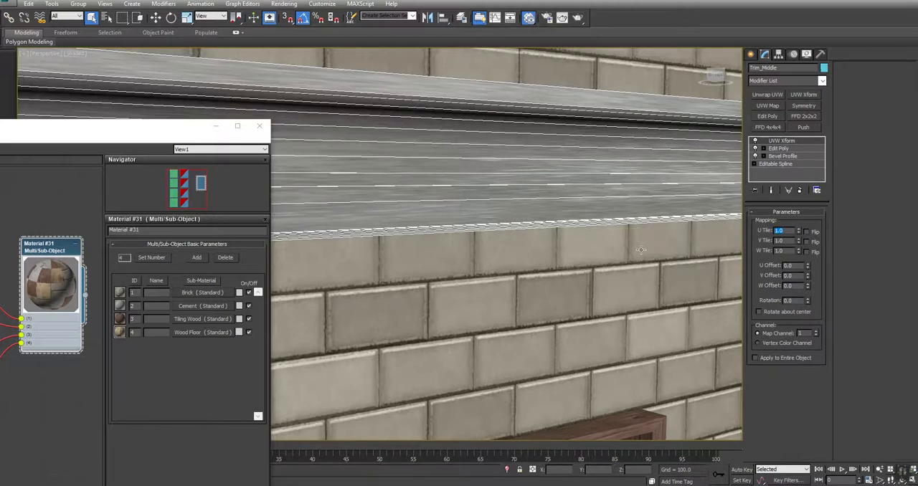
{"action": "left_click", "coordinate": [259, 125]}
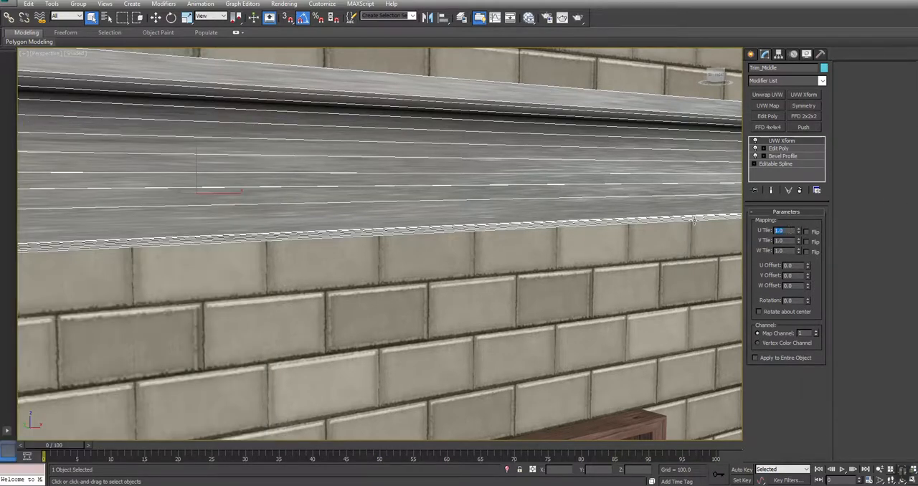
{"action": "type", "text": "6"}
{"action": "key", "text": "Return"}
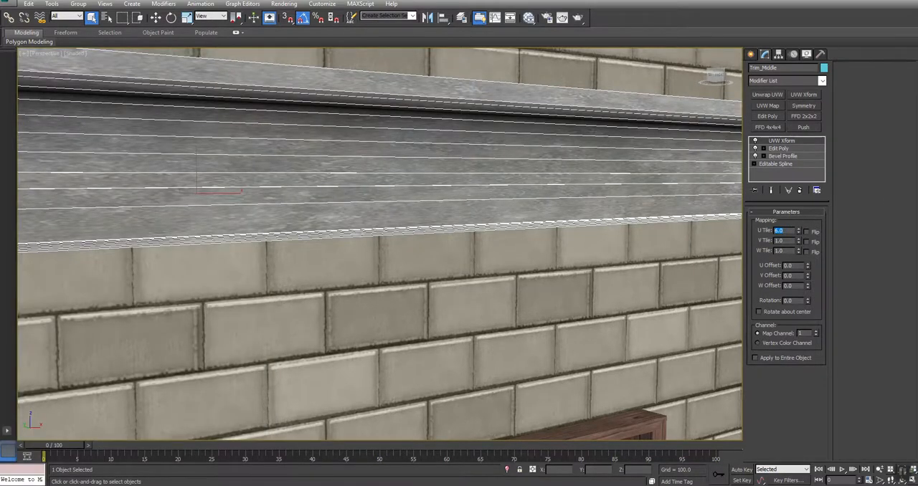
Compare U Tile values of 8 and 12 on the middle trim and settle on 8.
{"action": "type", "text": "8"}
{"action": "key", "text": "Return"}
{"action": "type", "text": "12"}
{"action": "key", "text": "Return"}
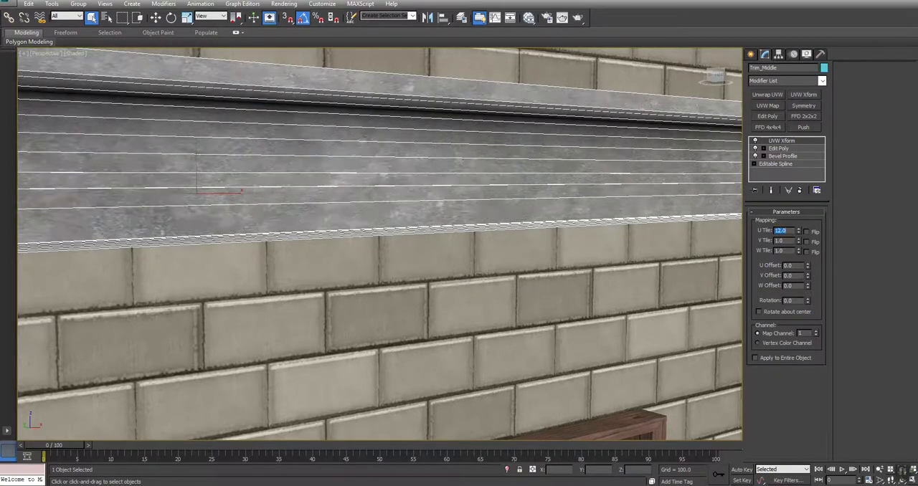
{"action": "type", "text": "6"}
{"action": "key", "text": "Return"}
Copy the middle trim's UVW Xform modifier, paste it above Edit Poly on the roof trim, and clear the selection.
{"action": "middle_click_drag", "start_coordinate": [455, 113], "coordinate": [461, 144]}
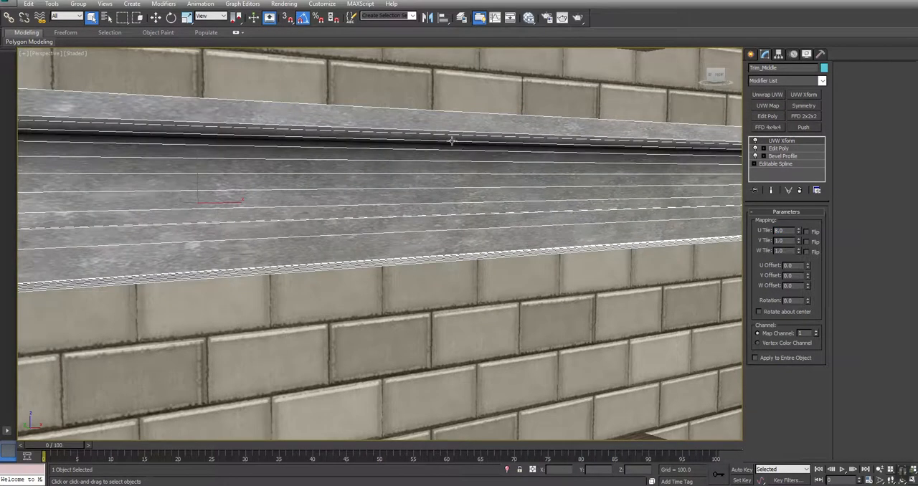
{"action": "scroll", "coordinate": [422, 132], "scroll_direction": "down", "scroll_amount": 8}
{"action": "middle_click_drag", "start_coordinate": [280, 215], "coordinate": [629, 289], "text": "alt"}
{"action": "middle_click_drag", "start_coordinate": [461, 67], "coordinate": [455, 307]}
{"action": "right_click", "coordinate": [782, 143]}
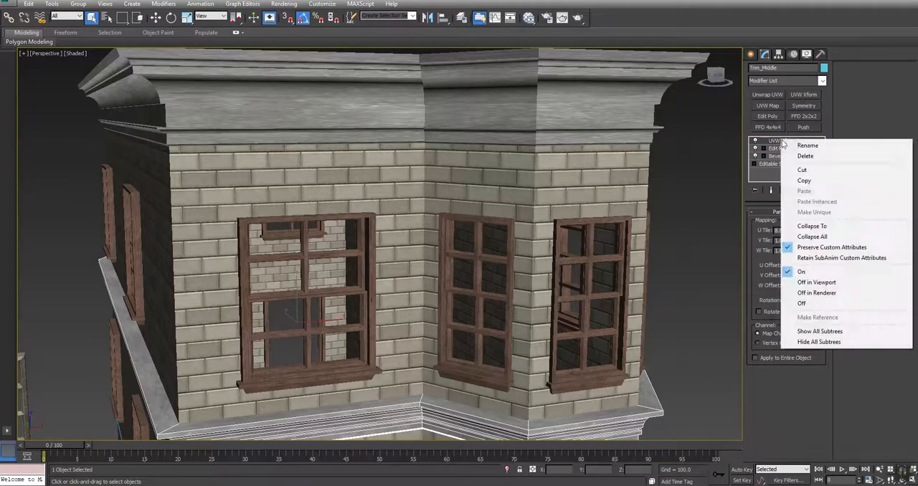
{"action": "left_click", "coordinate": [804, 180]}
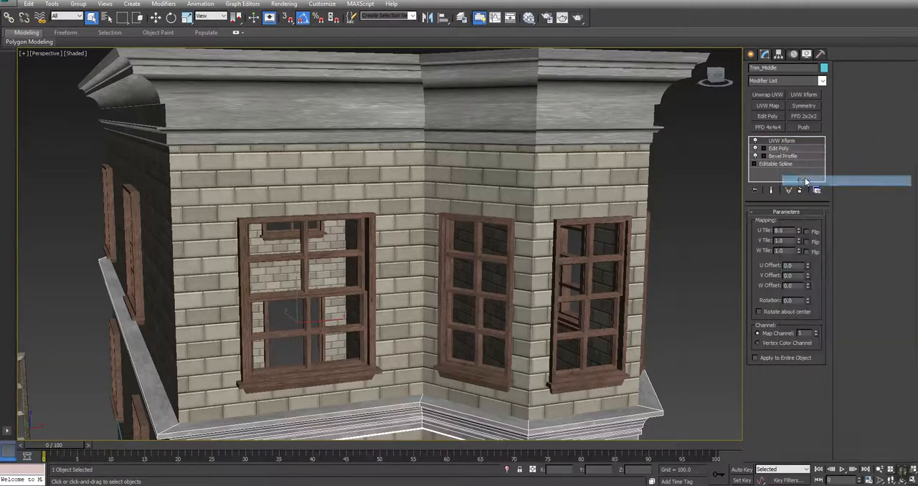
{"action": "left_click", "coordinate": [591, 90]}
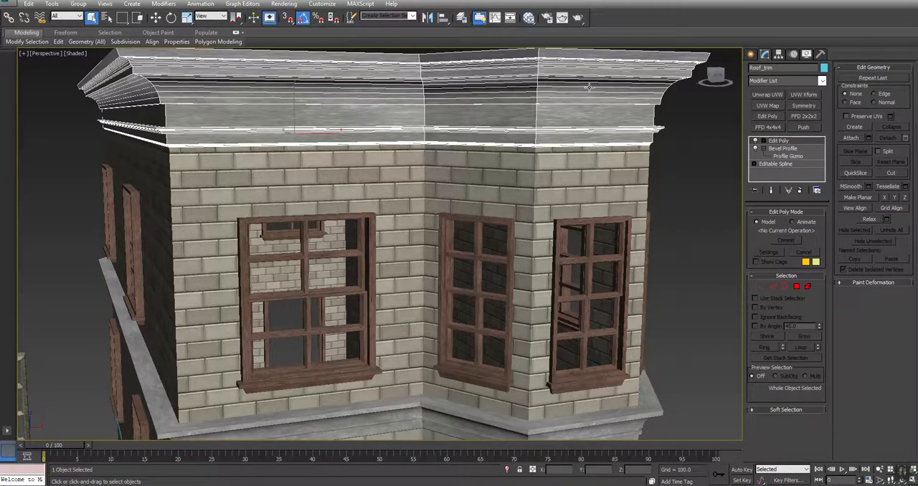
{"action": "right_click", "coordinate": [776, 142]}
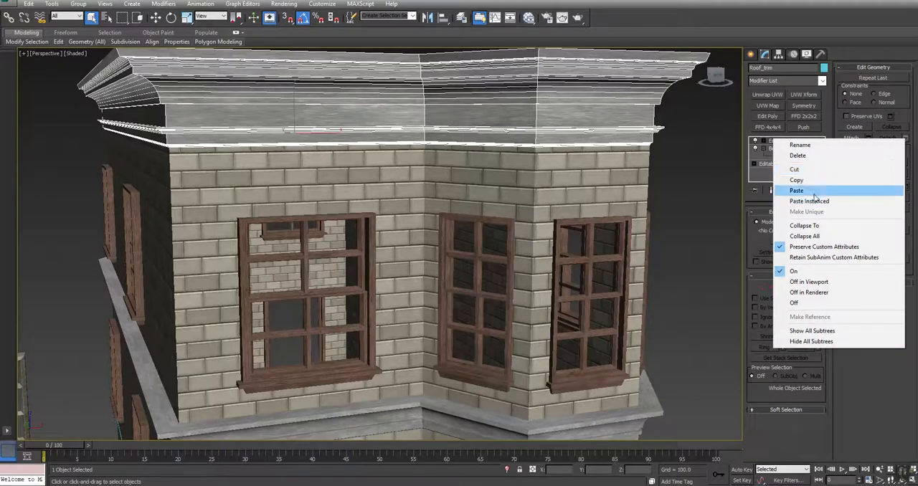
{"action": "left_click", "coordinate": [796, 189]}
{"action": "left_click", "coordinate": [722, 196]}
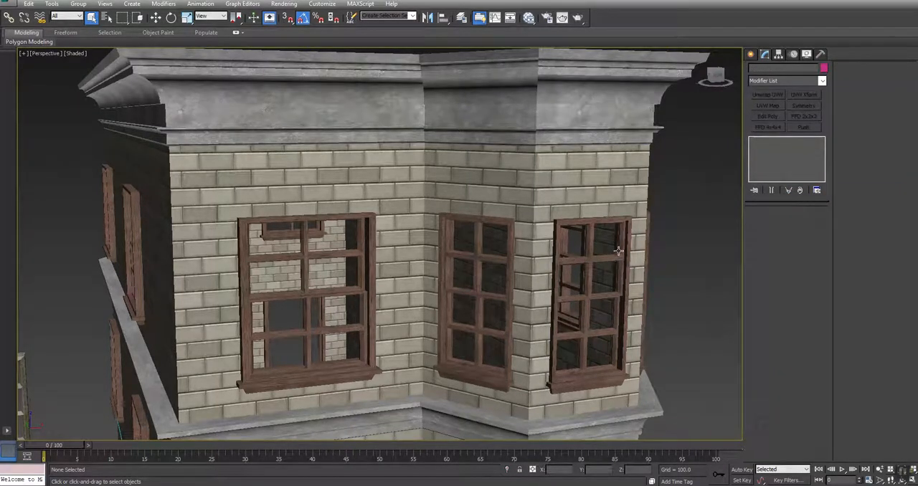
Examine the textured house from several sides, checking the cement trims, brick walls, windows and door frame.
{"action": "middle_click_drag", "start_coordinate": [613, 258], "coordinate": [523, 189]}
{"action": "middle_click_drag", "start_coordinate": [379, 185], "coordinate": [332, 266], "text": "ctrl+alt"}
{"action": "left_click", "coordinate": [474, 254]}
{"action": "middle_click_drag", "start_coordinate": [474, 254], "coordinate": [404, 245]}
{"action": "left_click", "coordinate": [610, 260]}
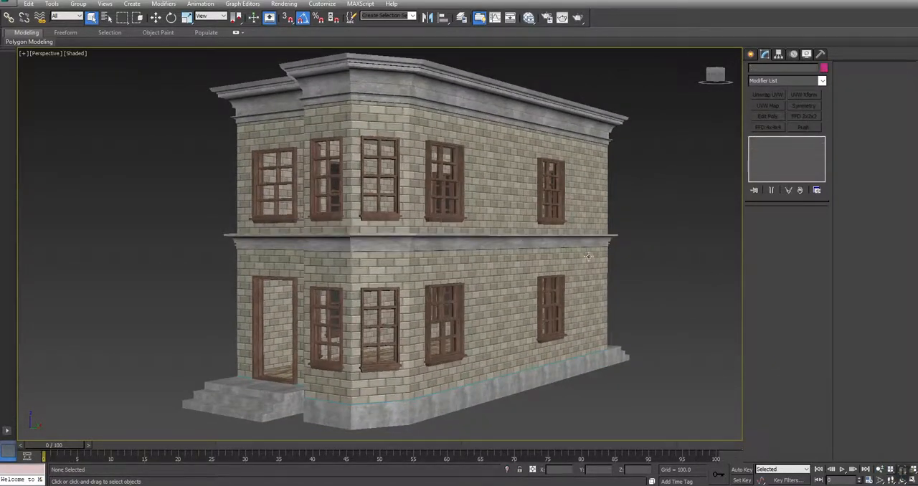
{"action": "middle_click_drag", "start_coordinate": [355, 300], "coordinate": [428, 304], "text": "alt"}
{"action": "middle_click_drag", "start_coordinate": [296, 310], "coordinate": [367, 287]}
{"action": "scroll", "coordinate": [340, 305], "scroll_direction": "down", "scroll_amount": 2}
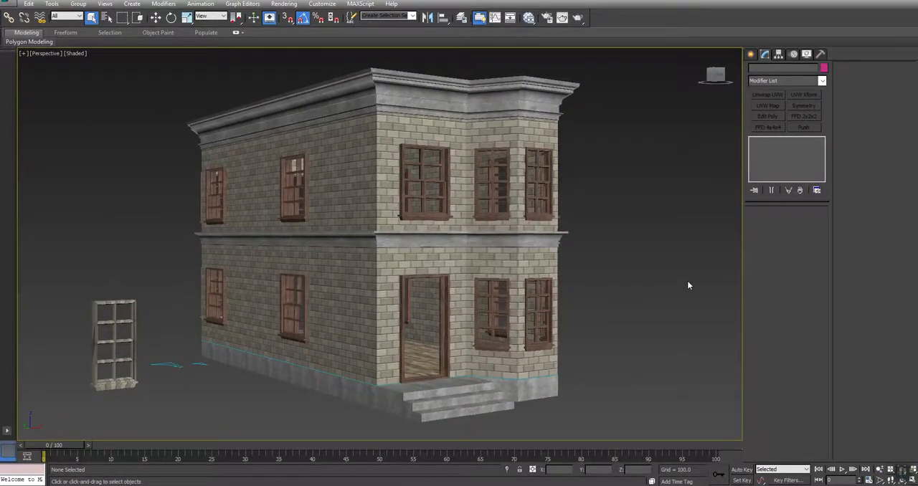